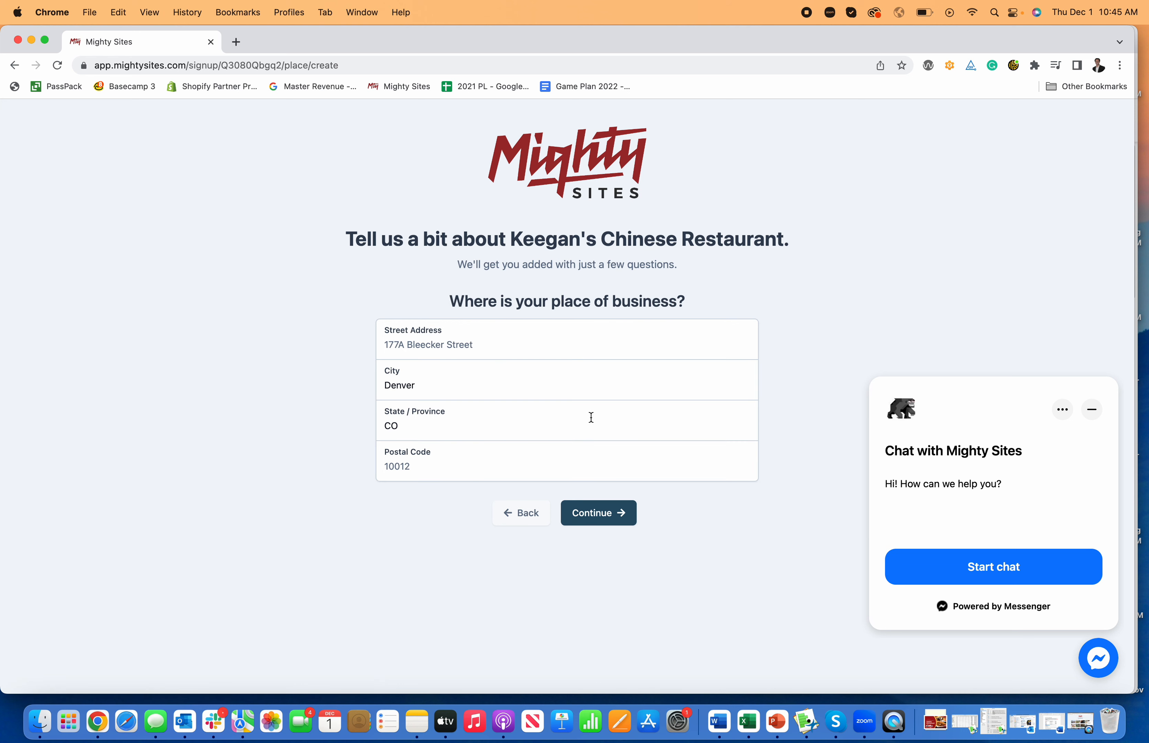
# Enter the street address and postal code for the restaurant's place of business and proceed to the opening hours
pyautogui.click(446, 335)
pyautogui.write('123 Test')
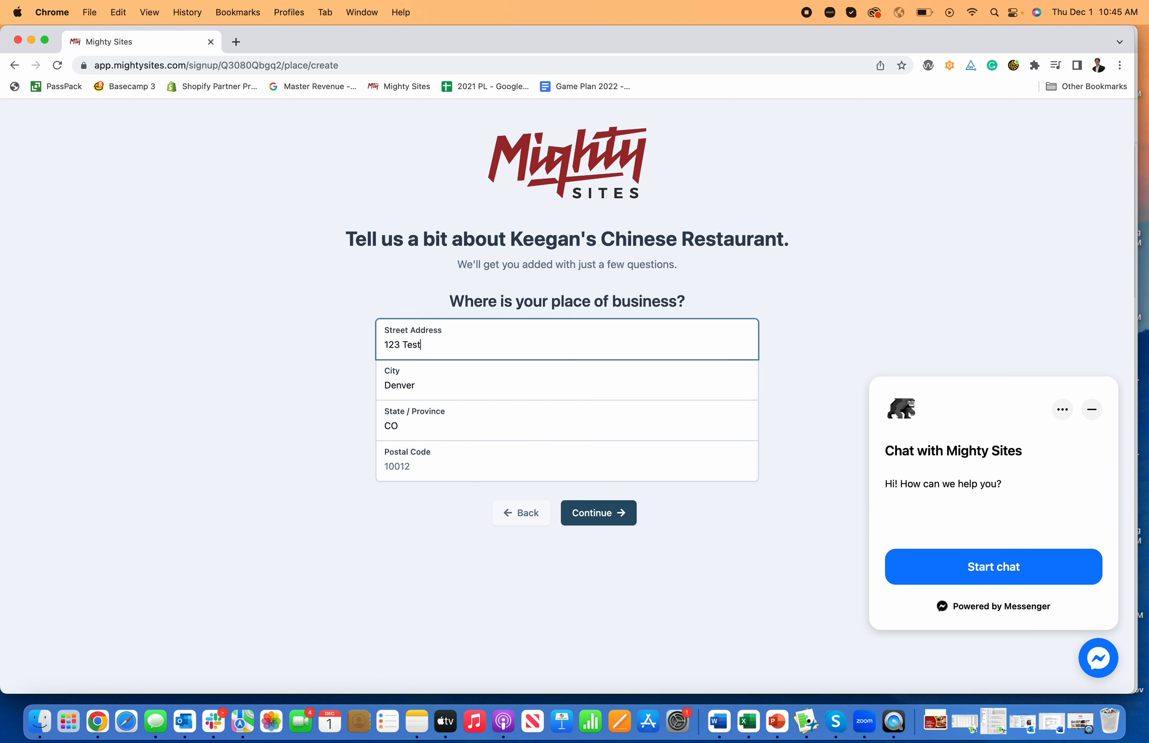
pyautogui.write(' Street')
pyautogui.press('Tab')
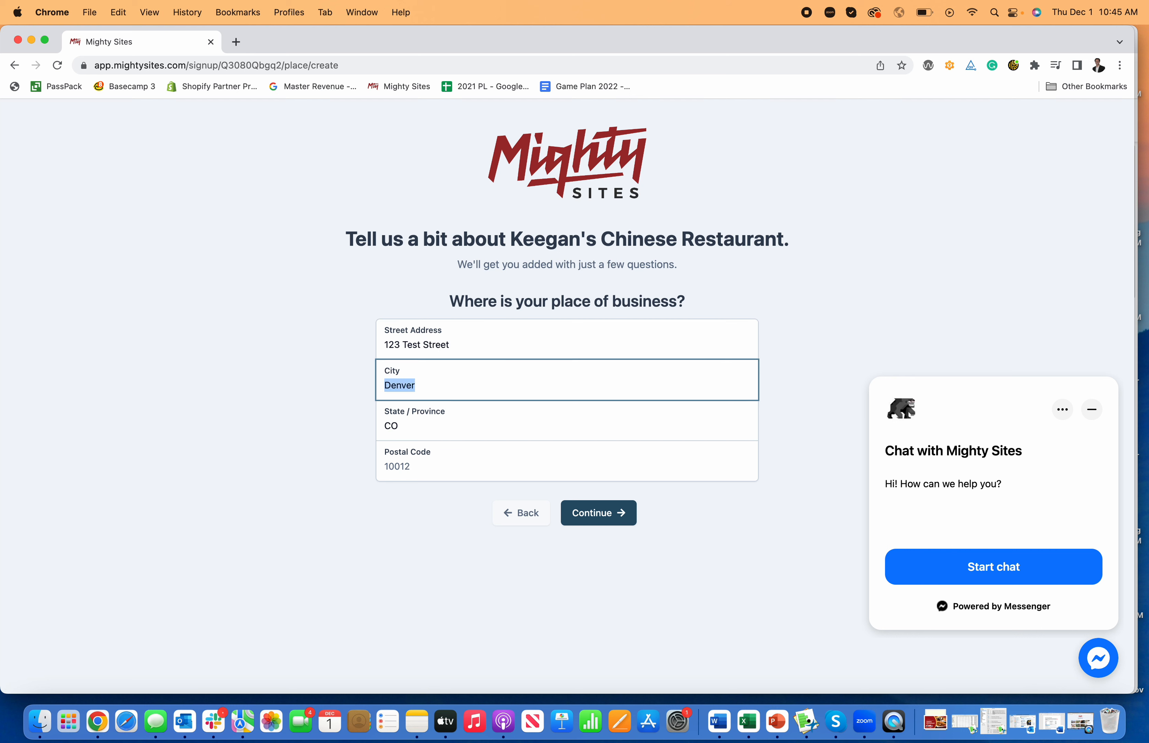
pyautogui.press('Tab')
pyautogui.press('Tab')
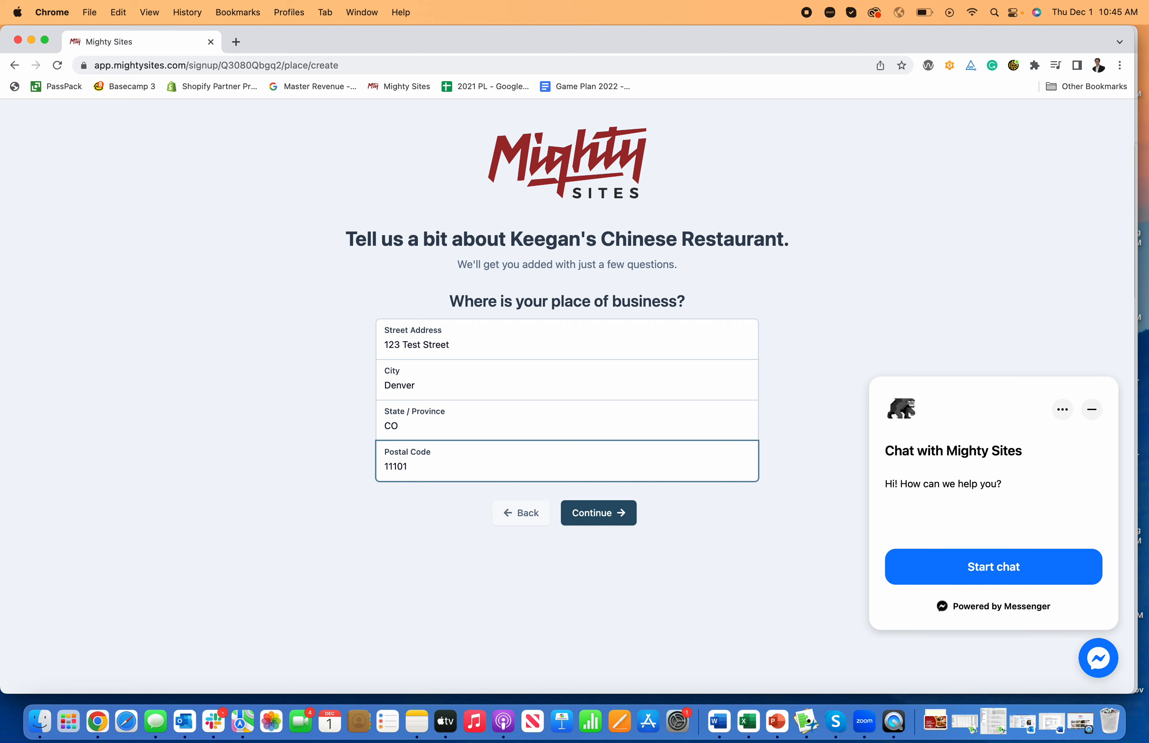
pyautogui.click(583, 514)
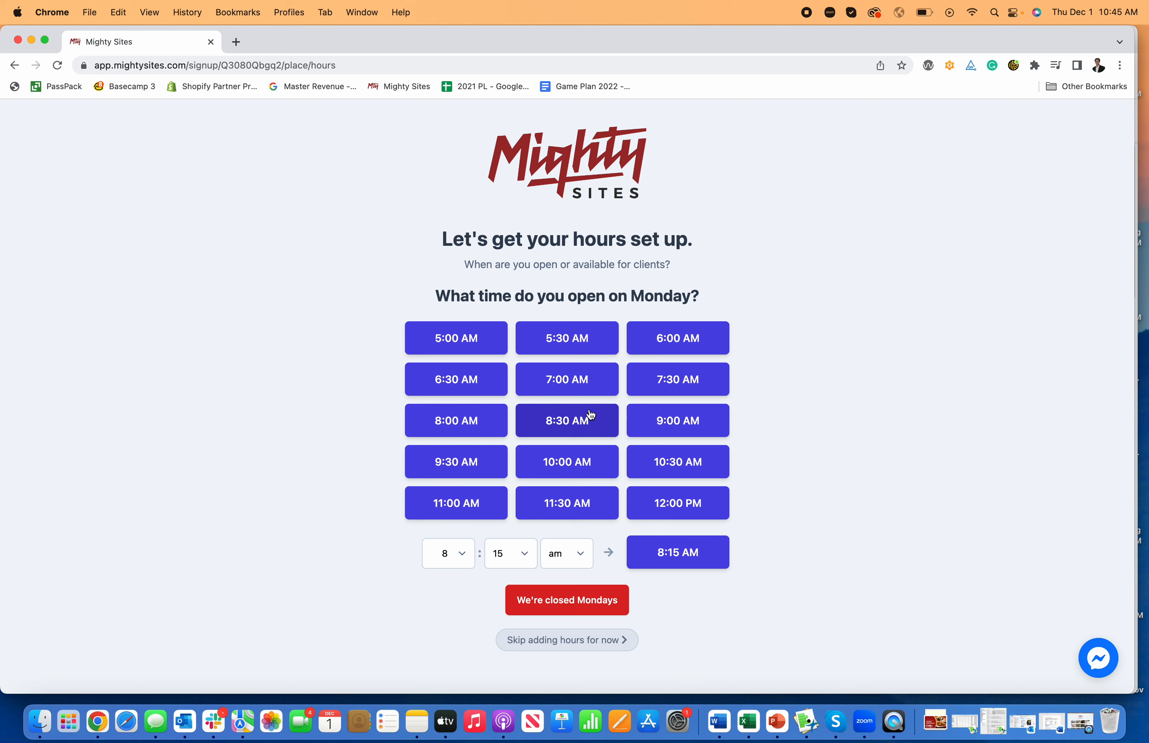
# Set the opening hours to 9:30 AM - 8:00 PM for Monday through Thursday and Sunday
pyautogui.click(472, 465)
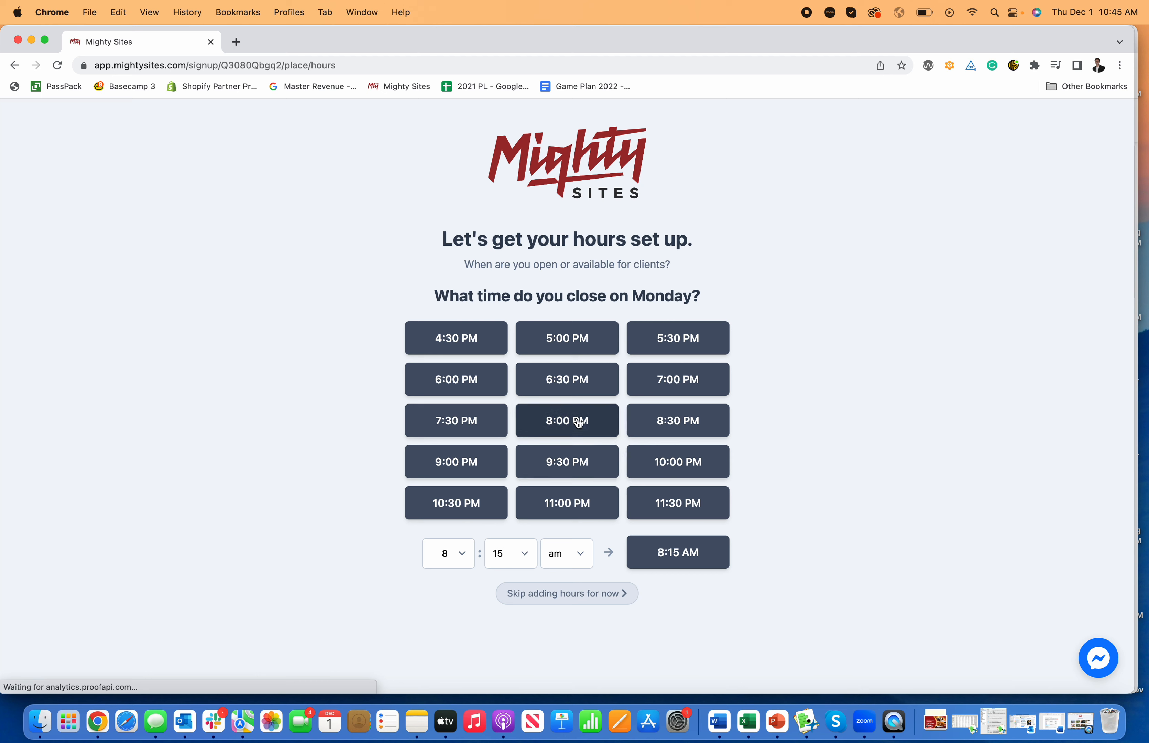
pyautogui.click(580, 423)
pyautogui.click(577, 377)
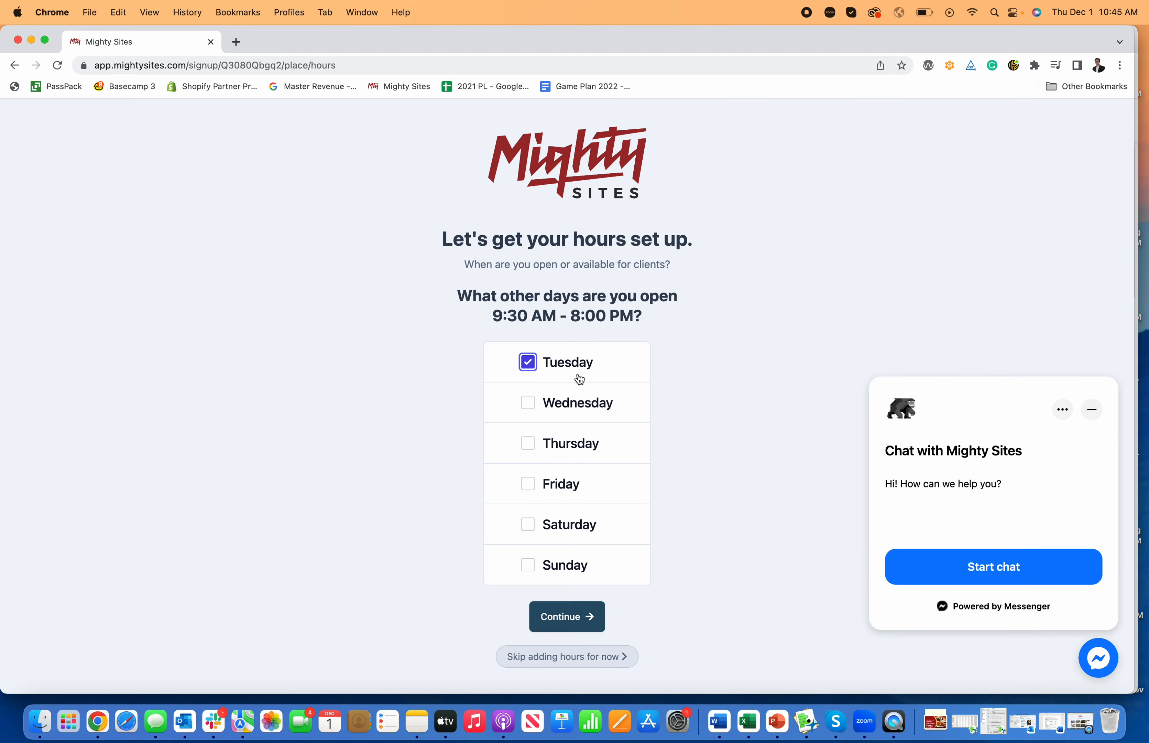
pyautogui.click(580, 405)
pyautogui.click(581, 438)
pyautogui.click(581, 574)
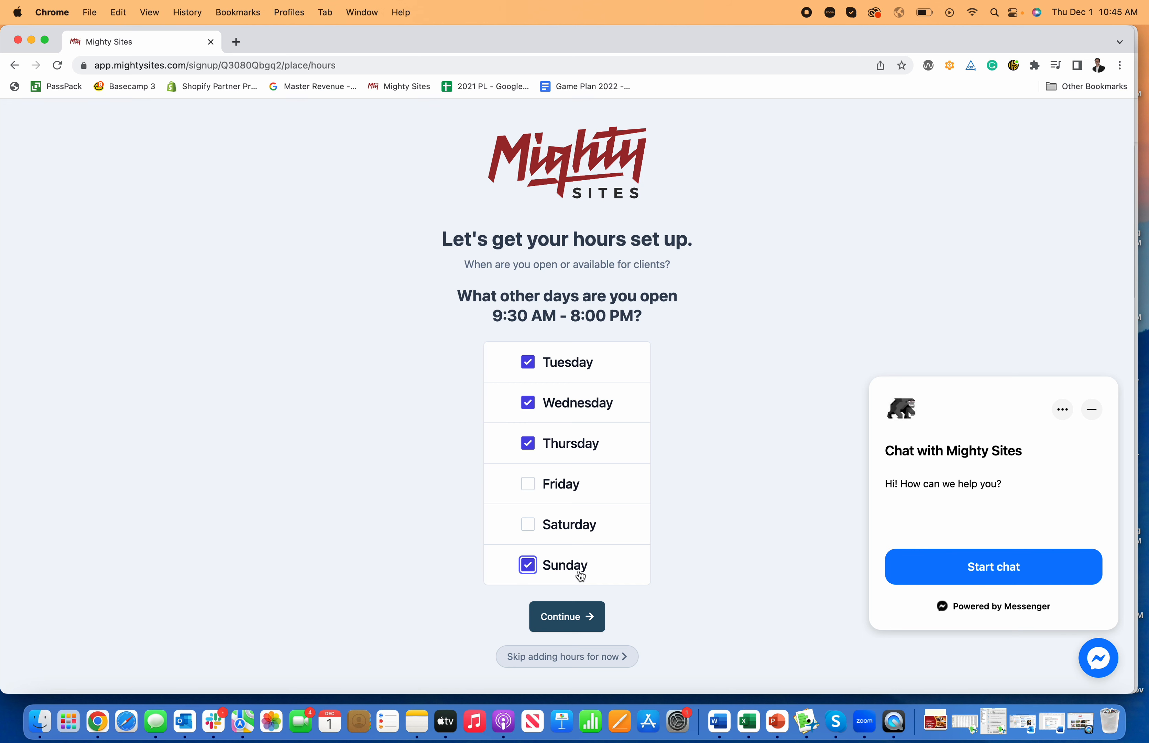
pyautogui.click(583, 618)
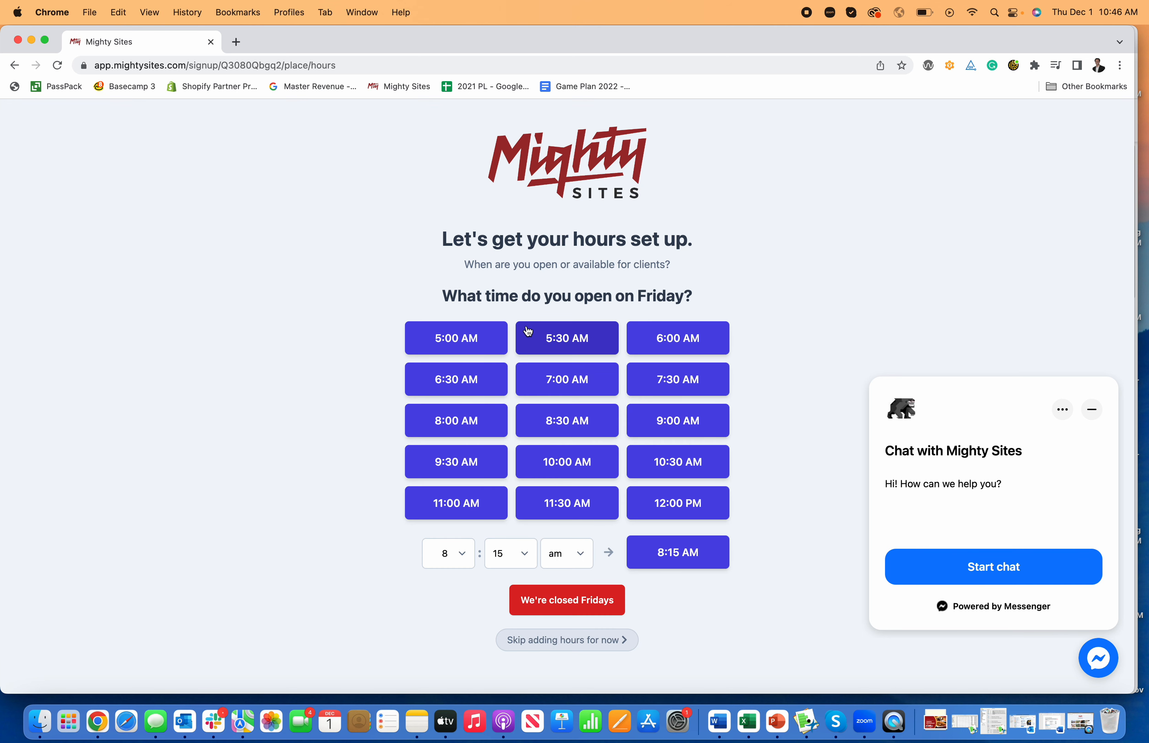
# Set Friday and Saturday hours to 8:00 AM - 11:00 PM and approve the business details review
pyautogui.click(460, 429)
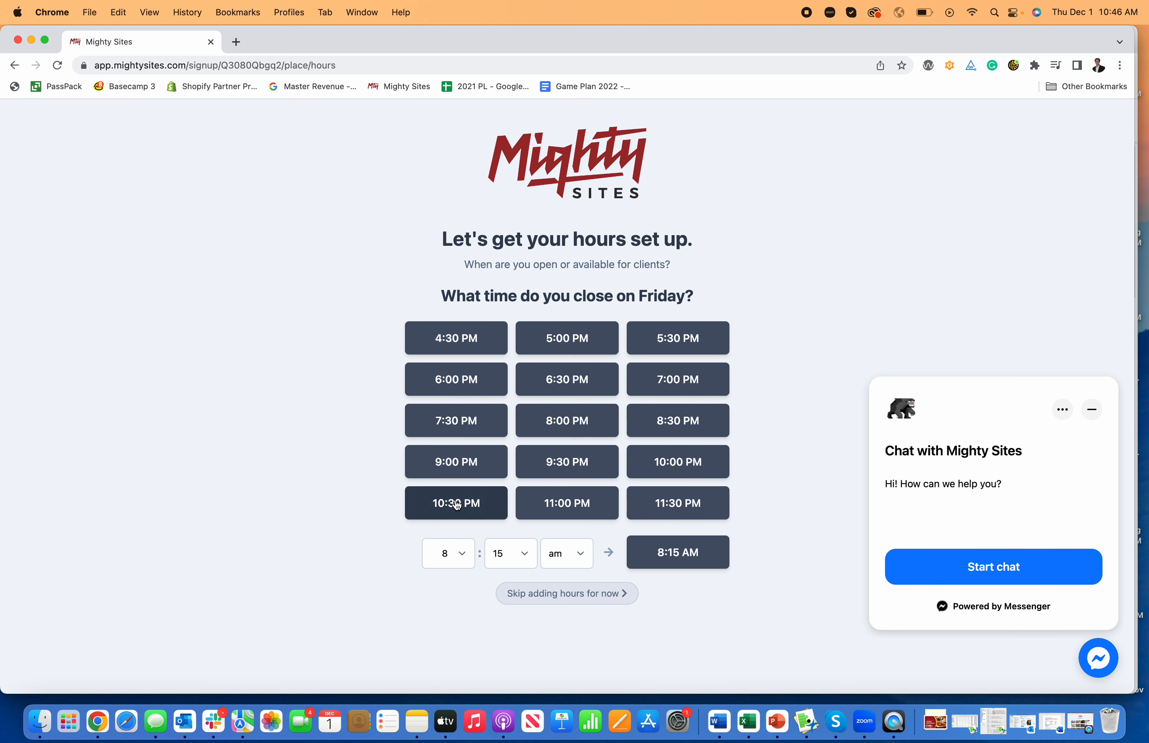
pyautogui.click(585, 503)
pyautogui.click(533, 366)
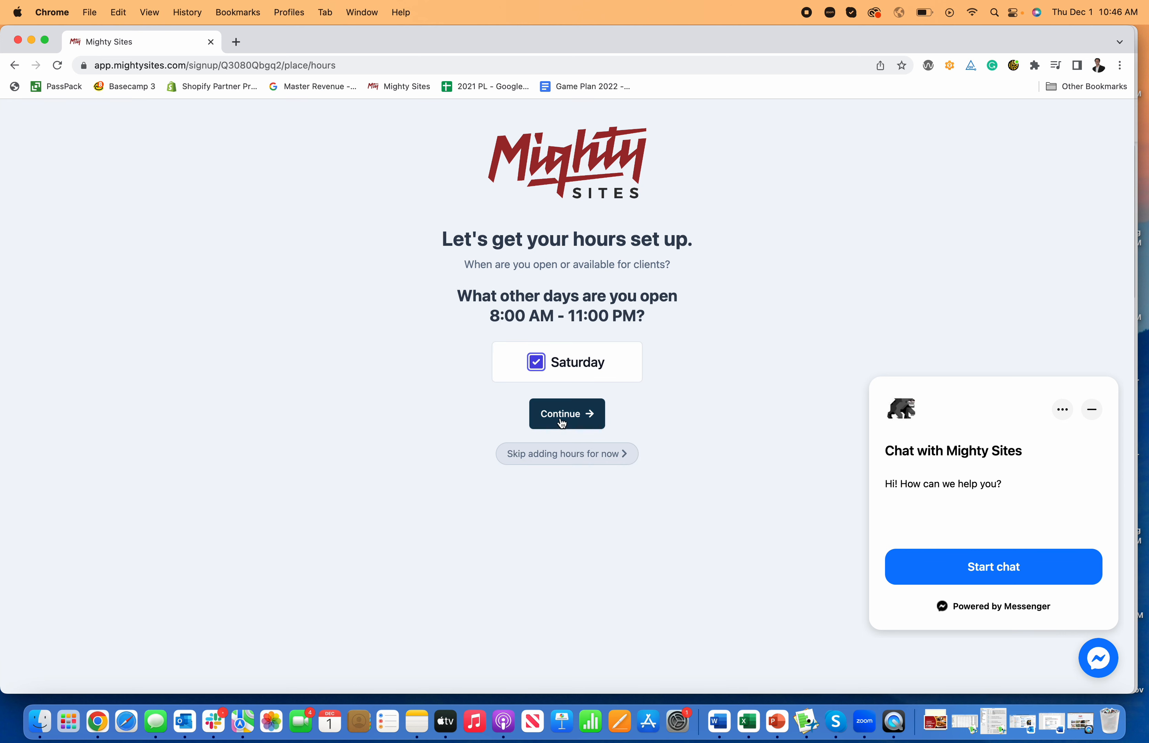
pyautogui.click(561, 423)
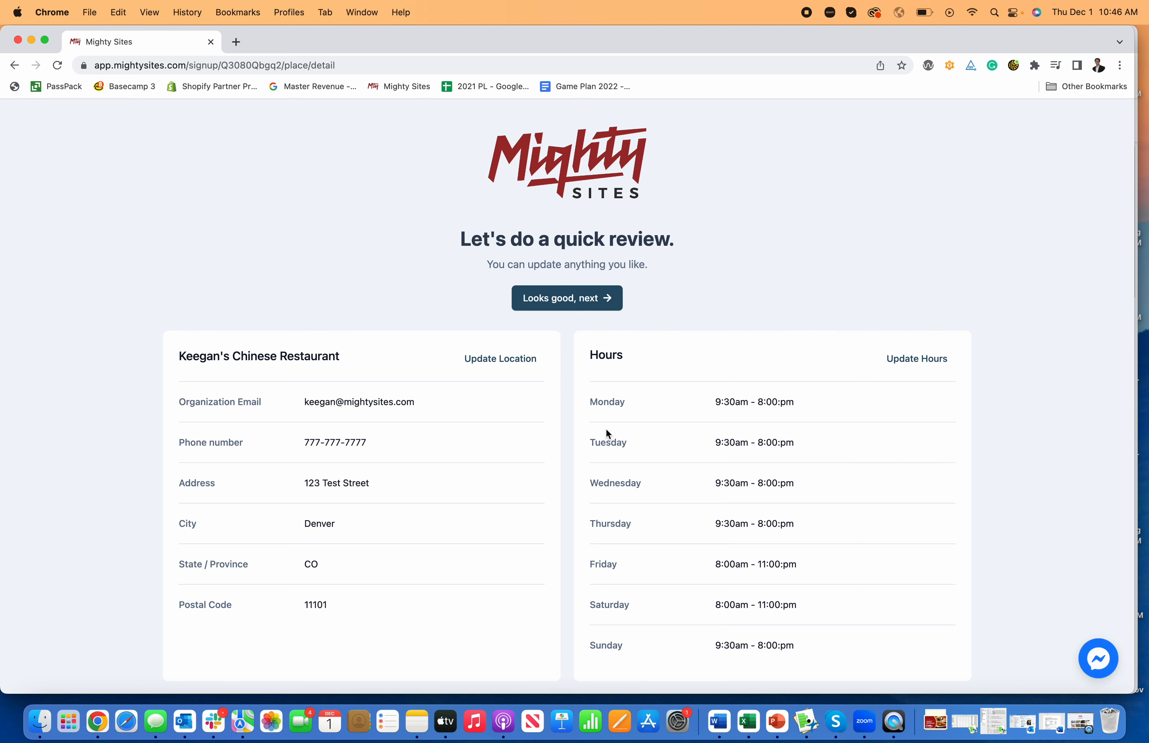
pyautogui.scroll(-1, 605, 427)
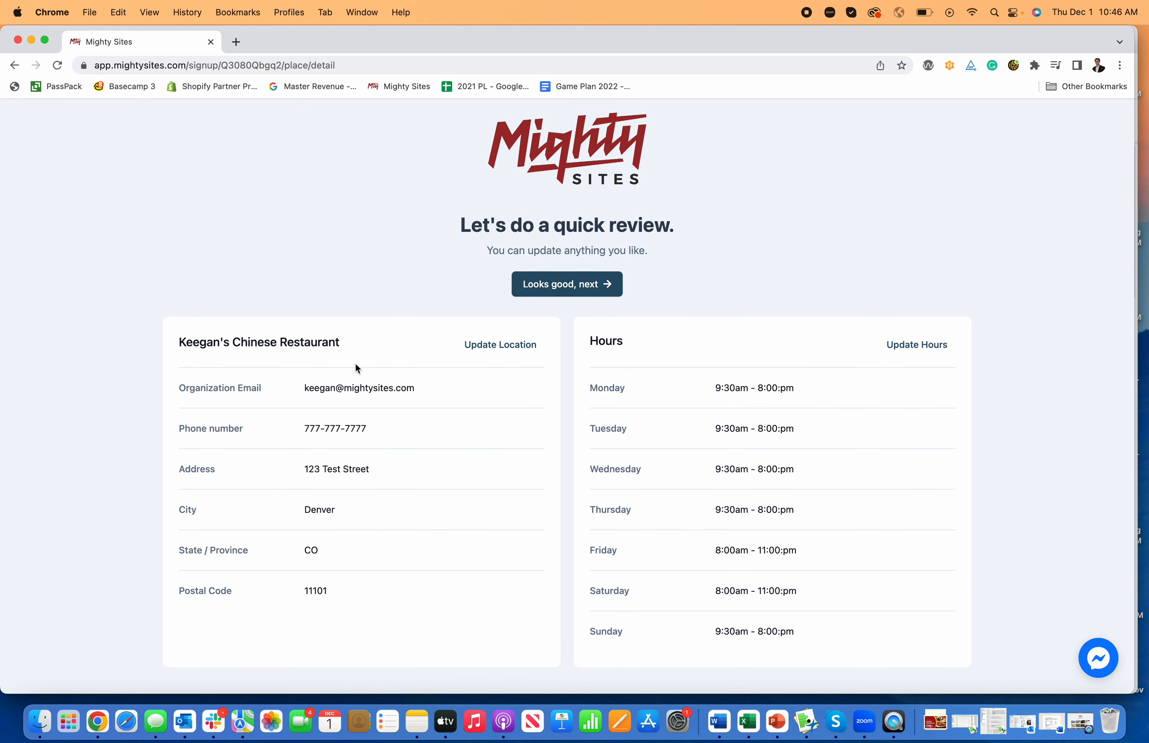
pyautogui.click(552, 288)
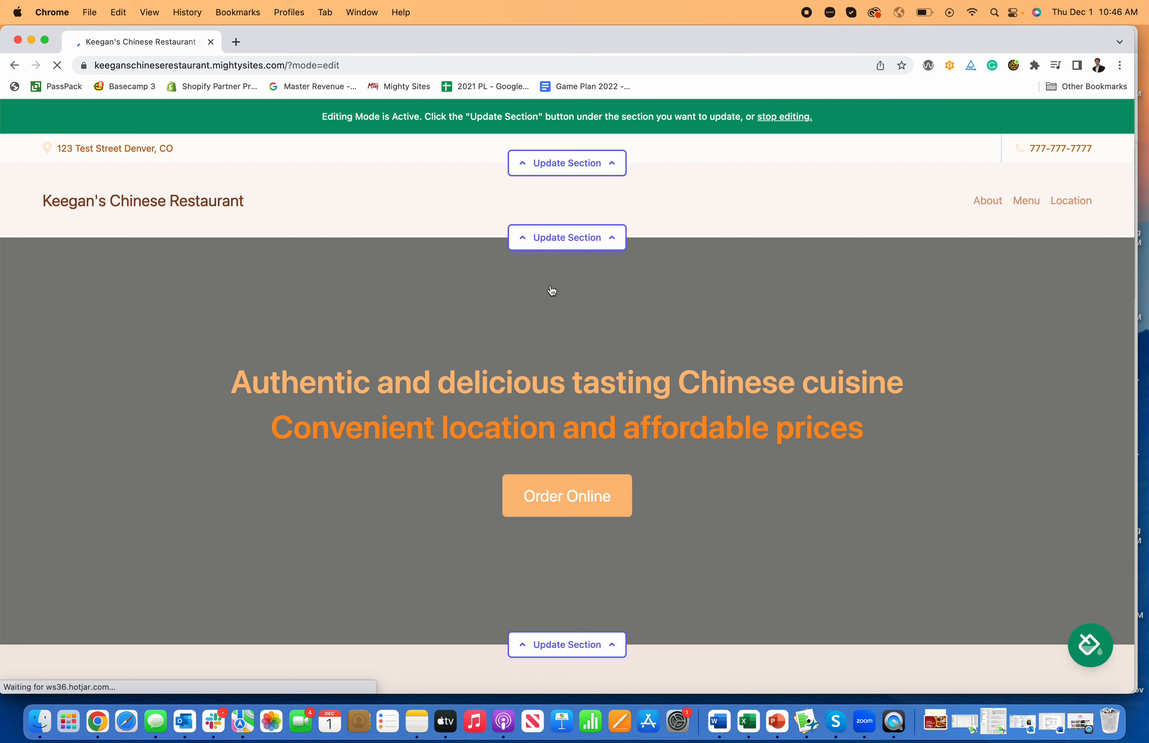
# Look through all sections of the generated restaurant website, from the hero banner down to the About Us content and back
pyautogui.scroll(-10, 551, 290)
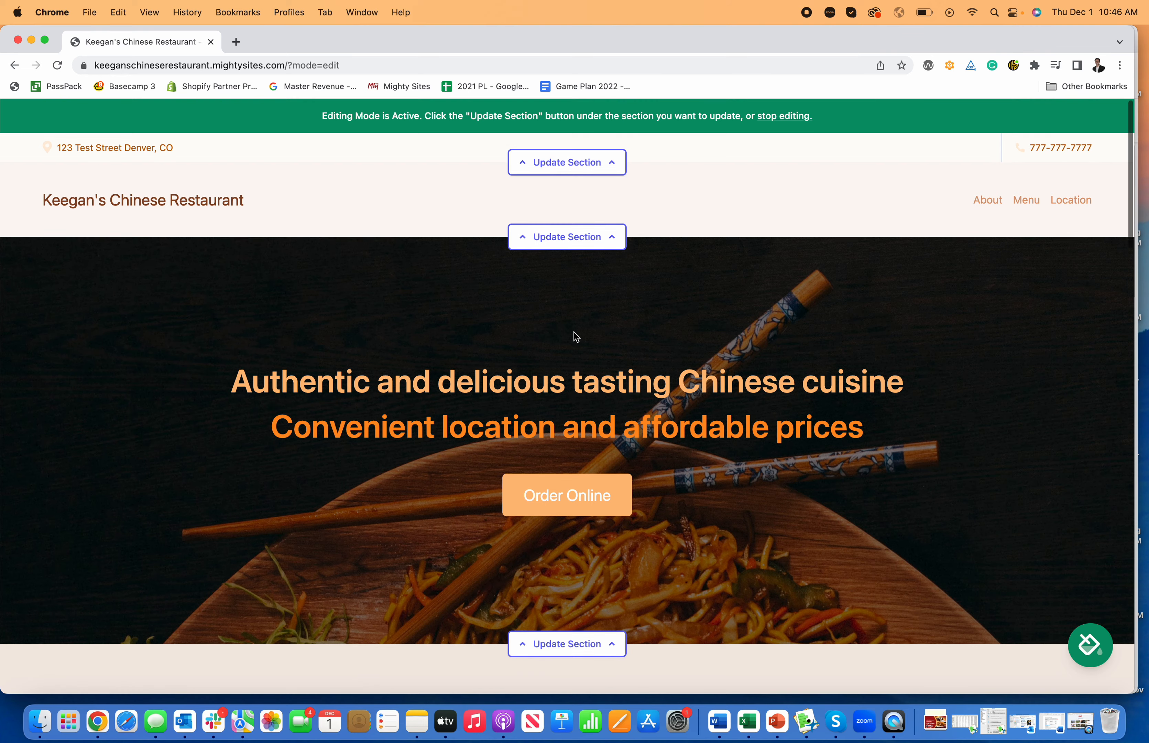
pyautogui.scroll(-15, 575, 340)
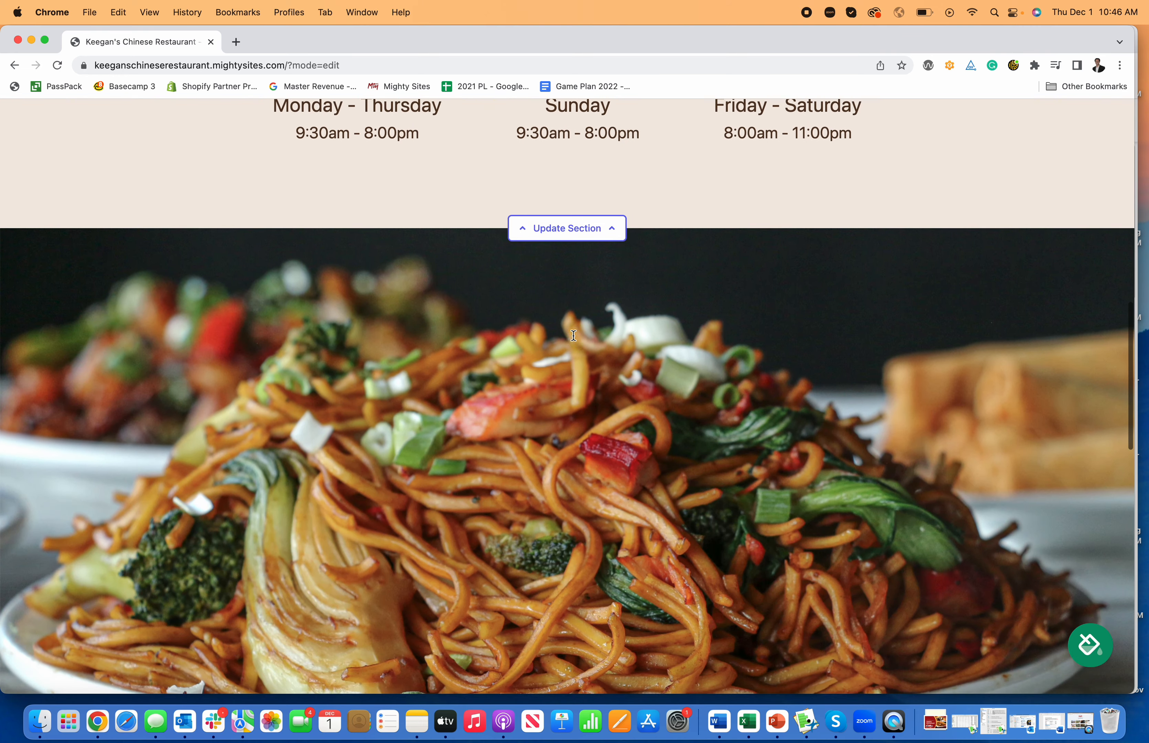
pyautogui.scroll(-6, 575, 340)
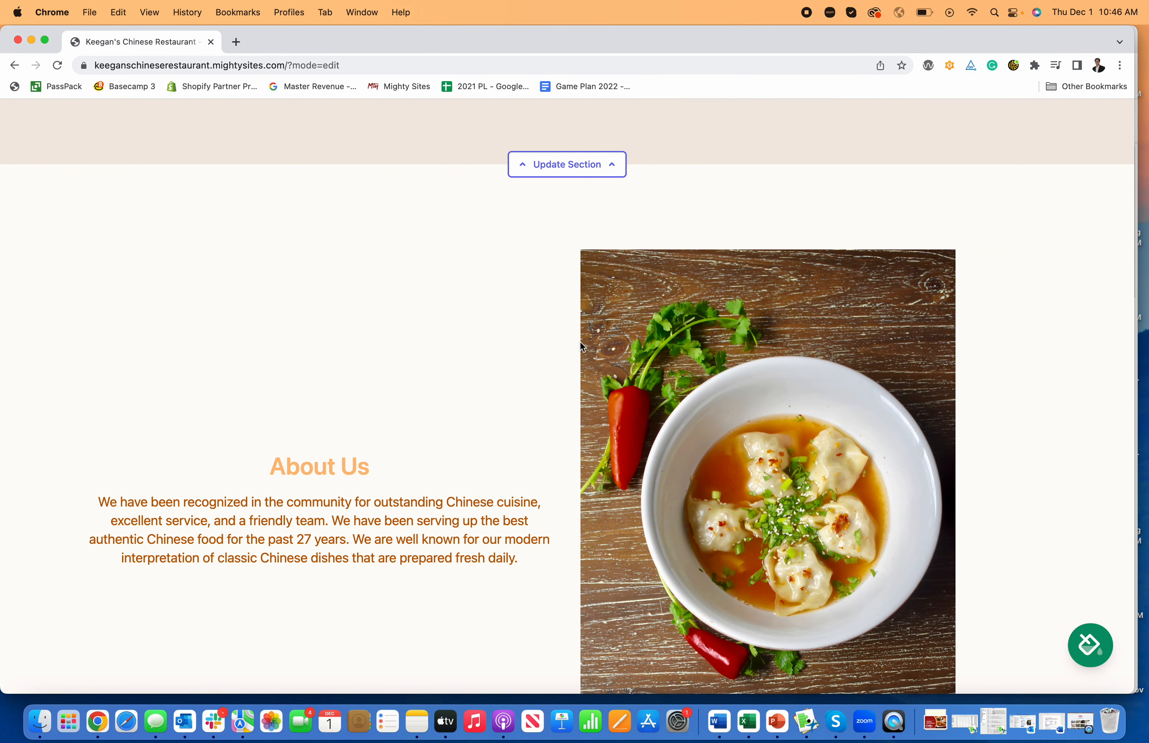
pyautogui.scroll(-10, 579, 341)
pyautogui.scroll(11, 580, 342)
pyautogui.scroll(20, 582, 347)
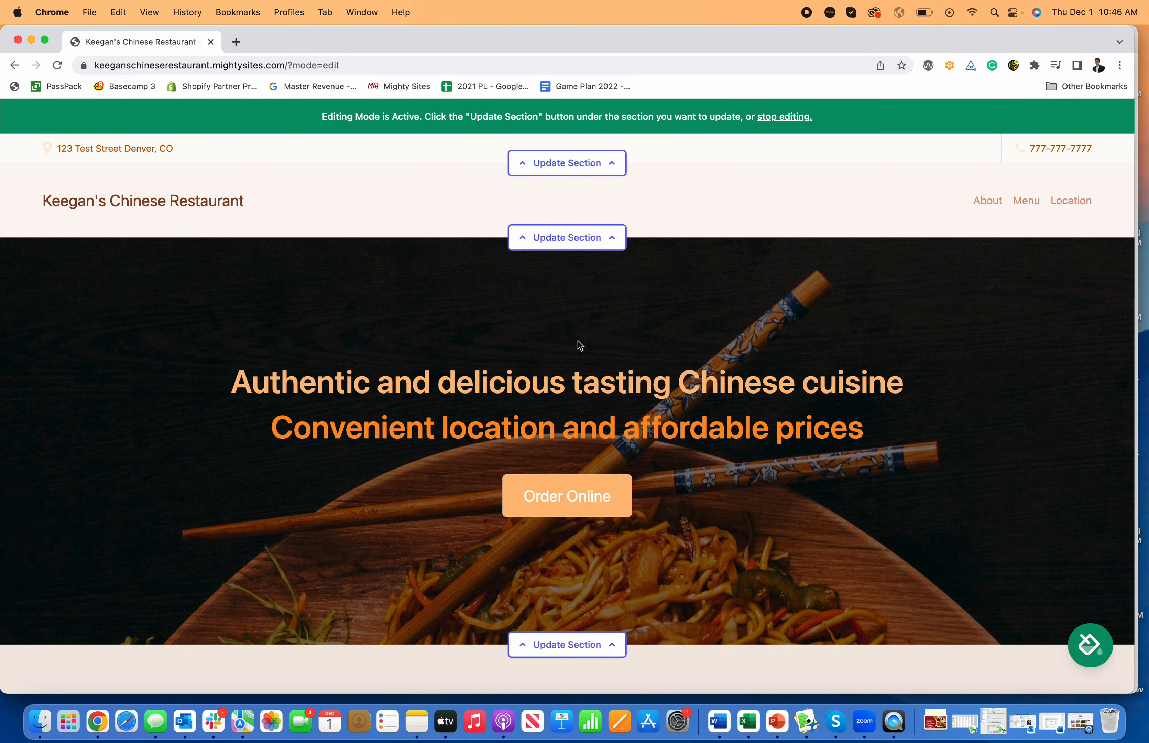
# Browse the available colour themes for the website and close the theme chooser without applying one
pyautogui.click(1092, 651)
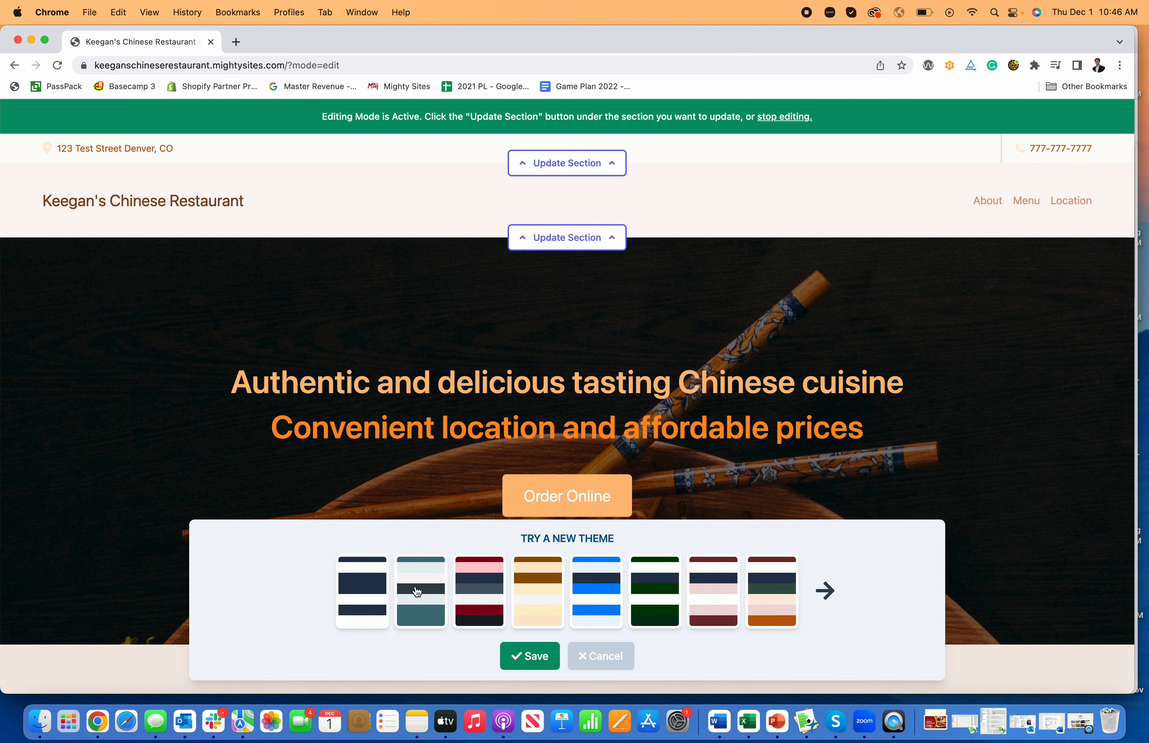
pyautogui.click(823, 590)
pyautogui.click(837, 599)
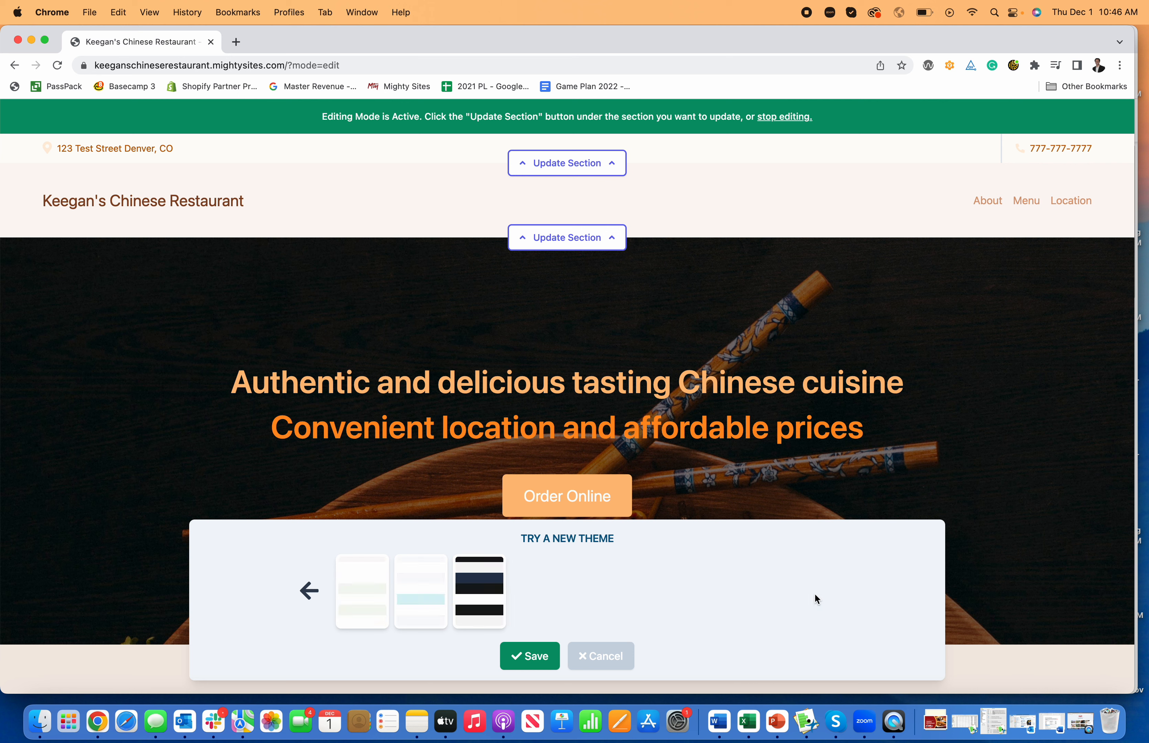
pyautogui.click(310, 589)
pyautogui.click(310, 589)
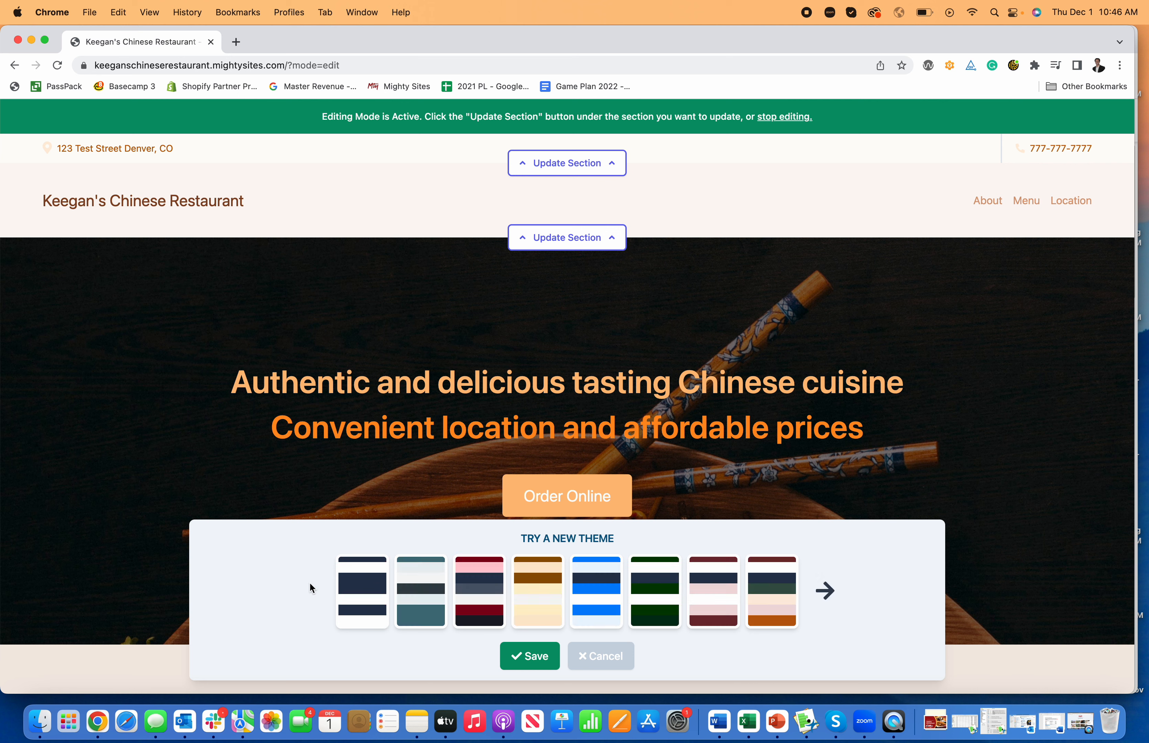
pyautogui.click(585, 658)
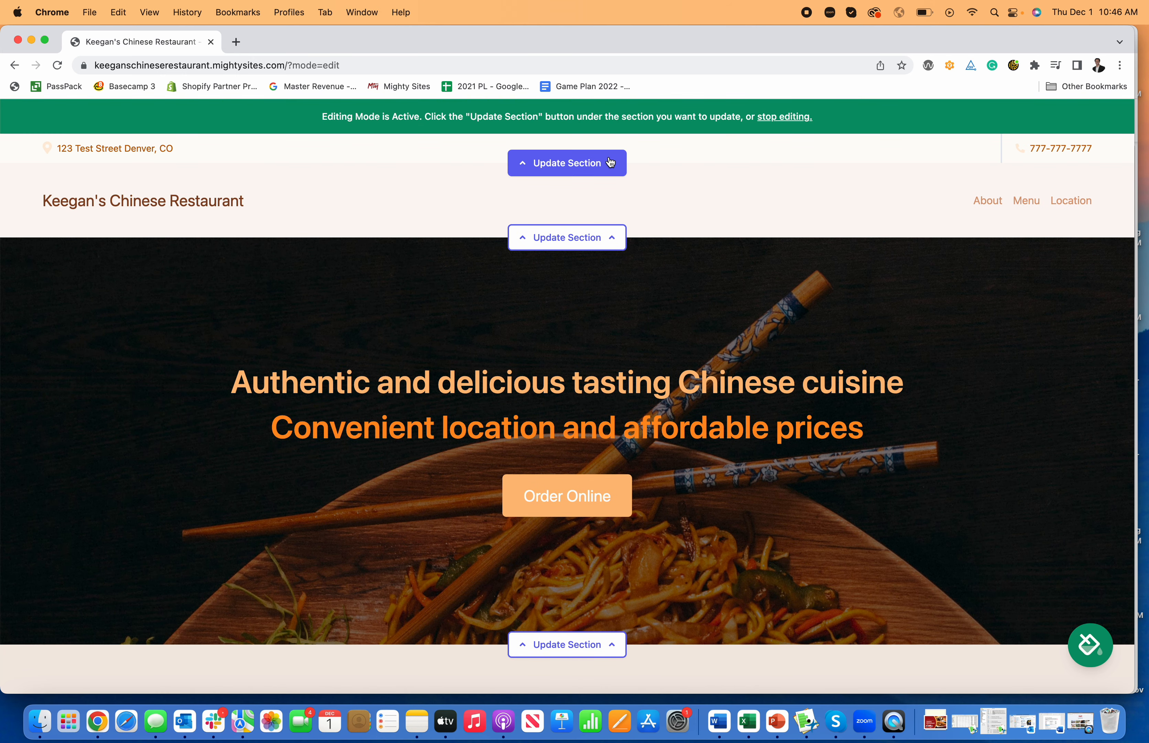
# Add Facebook.com/mightysites as the Facebook social link in the site's top bar and save it
pyautogui.click(568, 163)
pyautogui.click(255, 260)
pyautogui.click(790, 268)
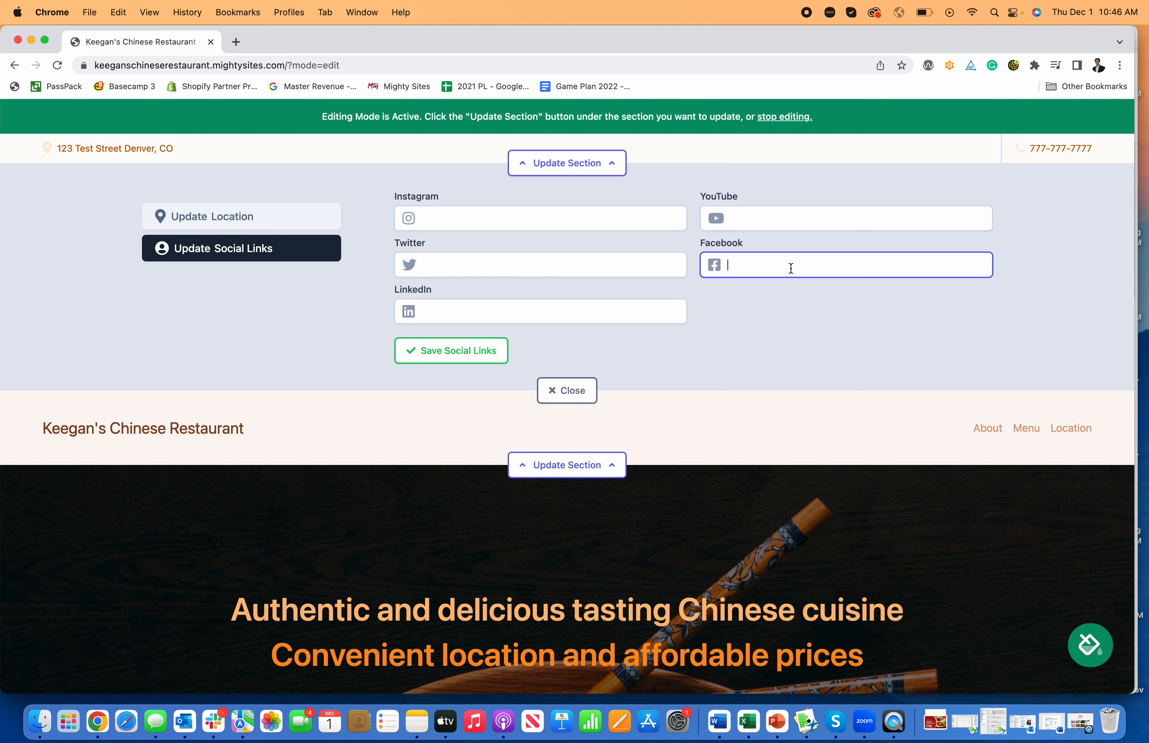
pyautogui.write('Facebook.com/mightysites')
pyautogui.click(473, 355)
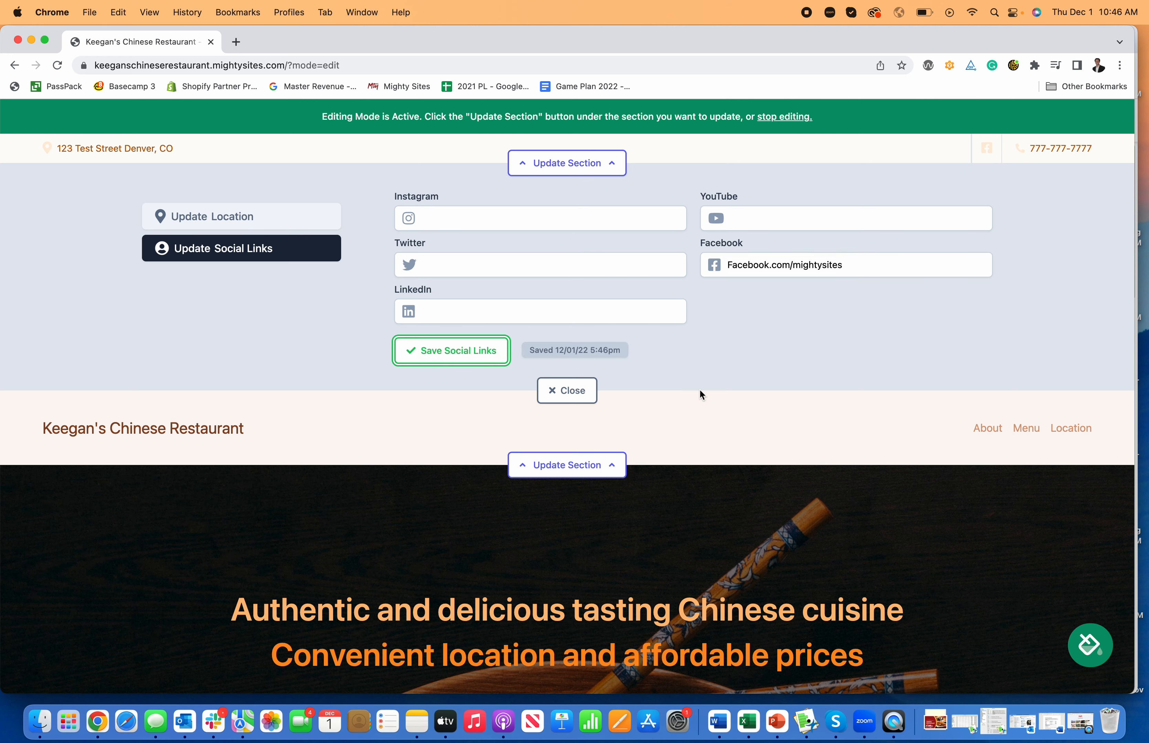
pyautogui.click(567, 390)
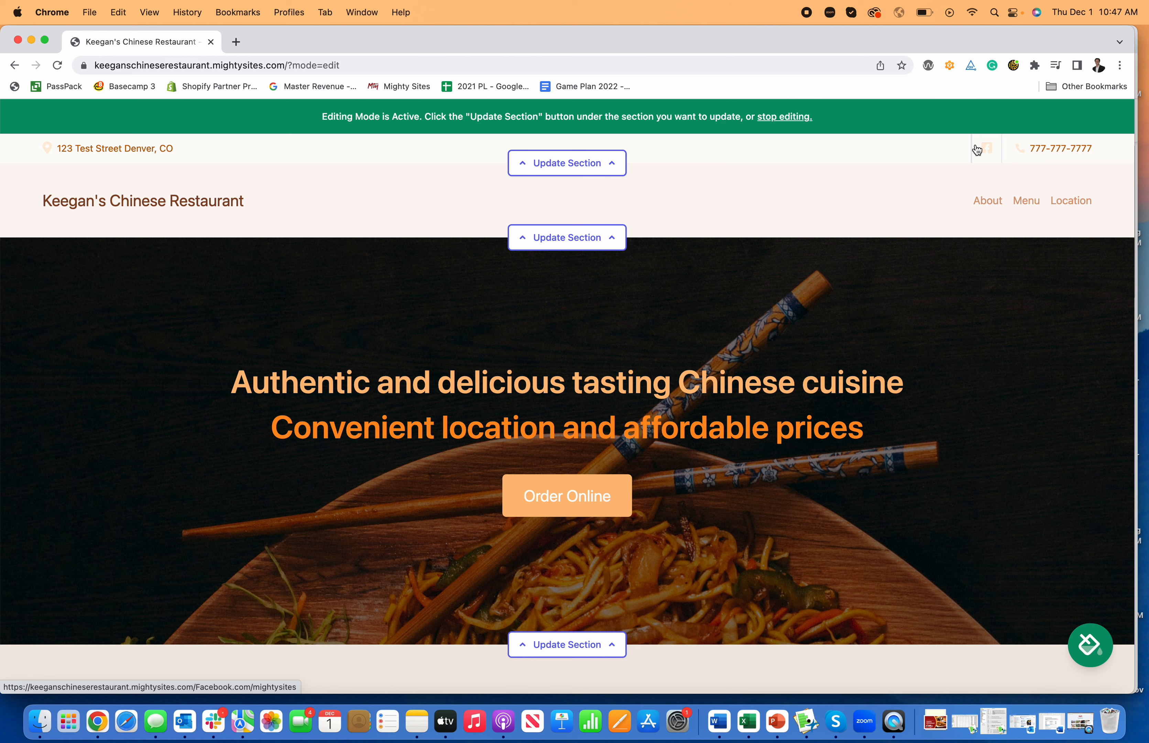
# Review the header section's menu and logo settings, and enable showing the organization email on the site
pyautogui.click(587, 237)
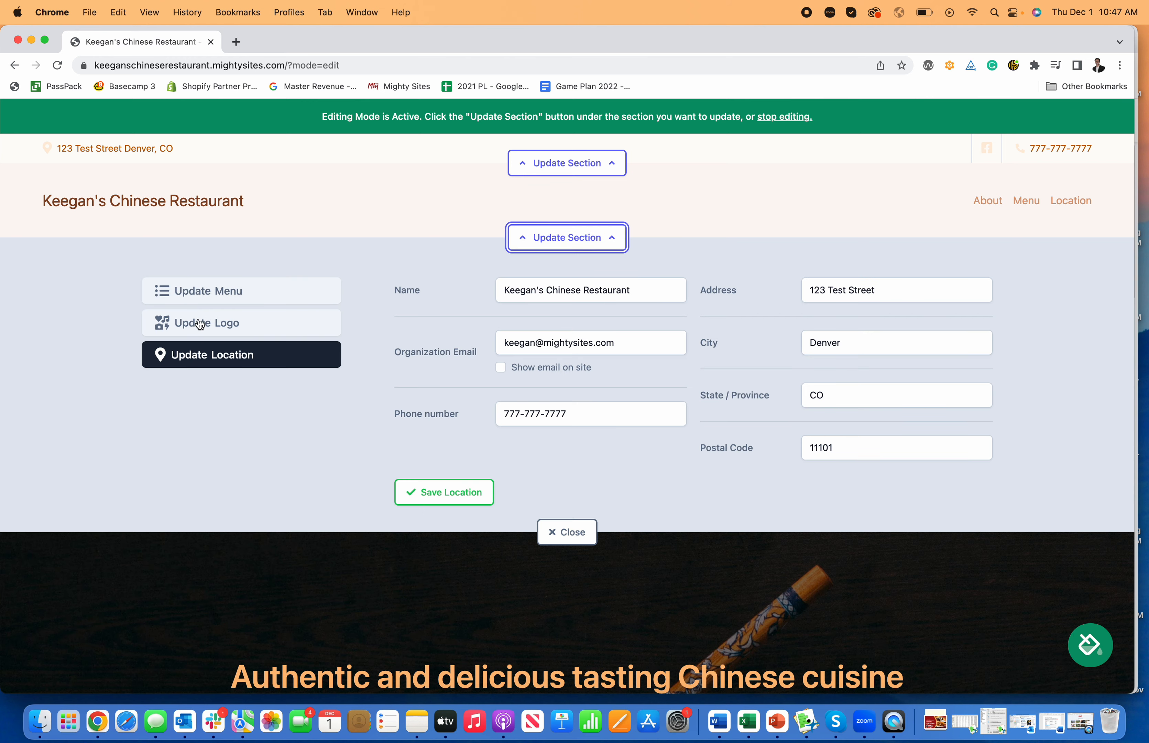
pyautogui.click(217, 296)
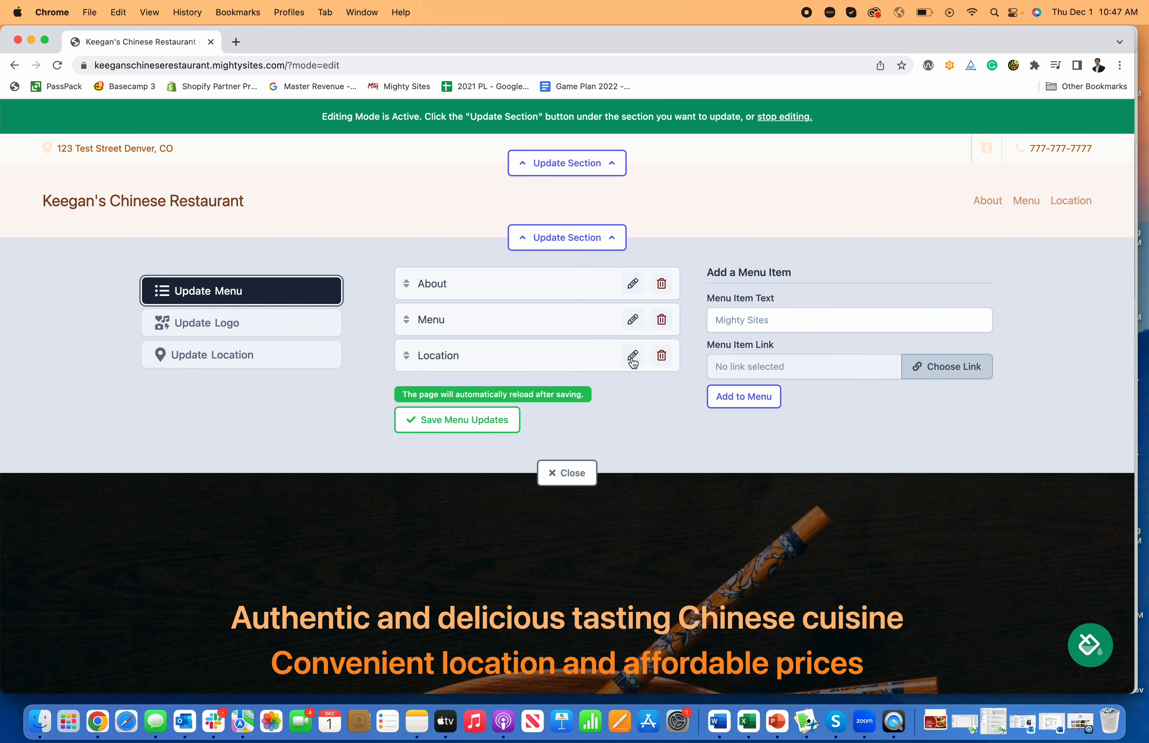
pyautogui.click(265, 324)
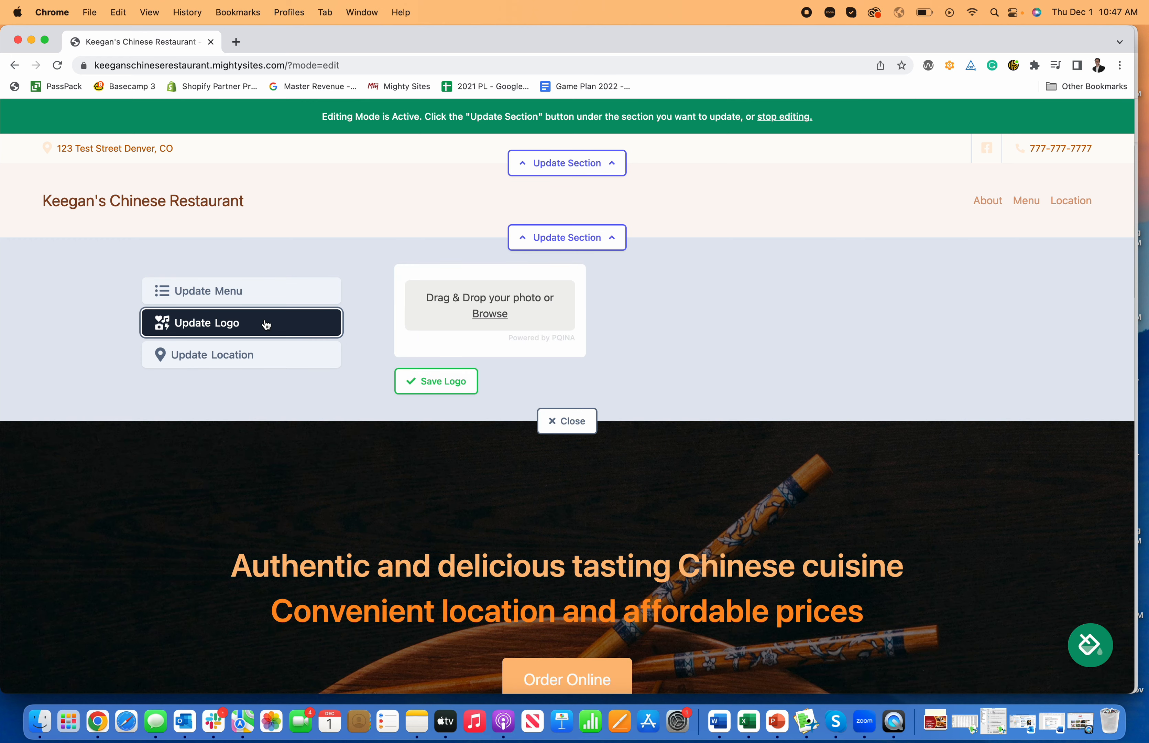
pyautogui.click(259, 356)
pyautogui.click(500, 366)
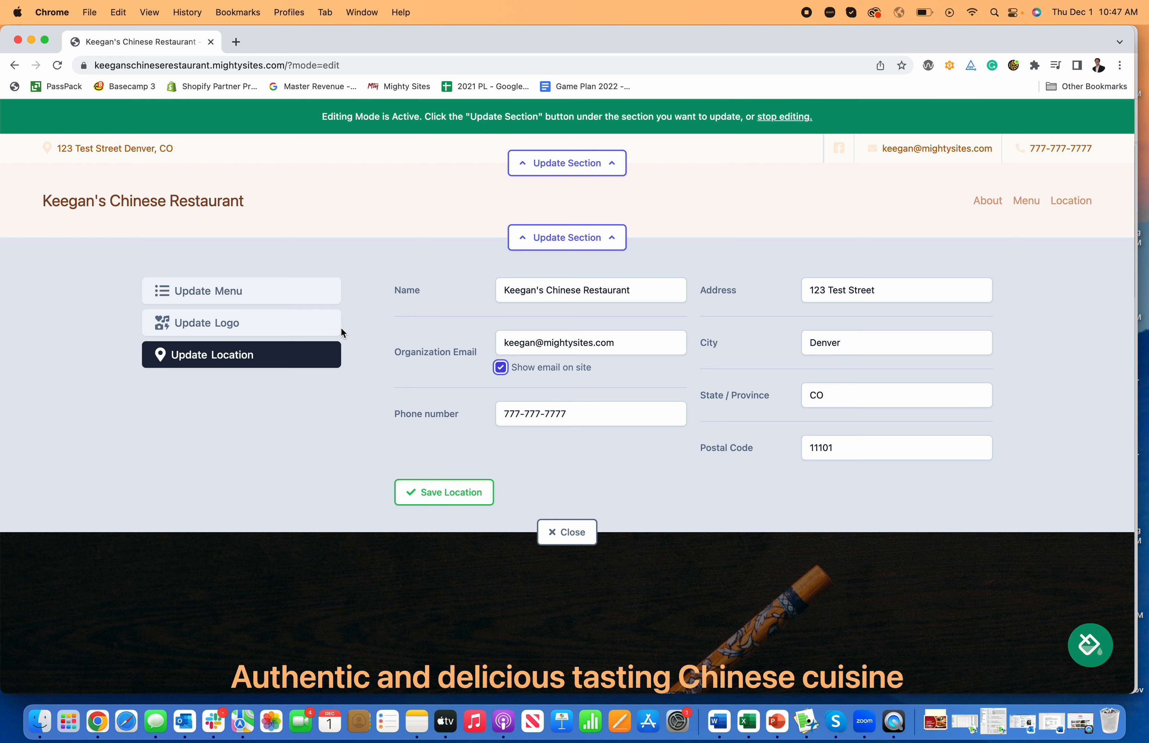
pyautogui.click(222, 329)
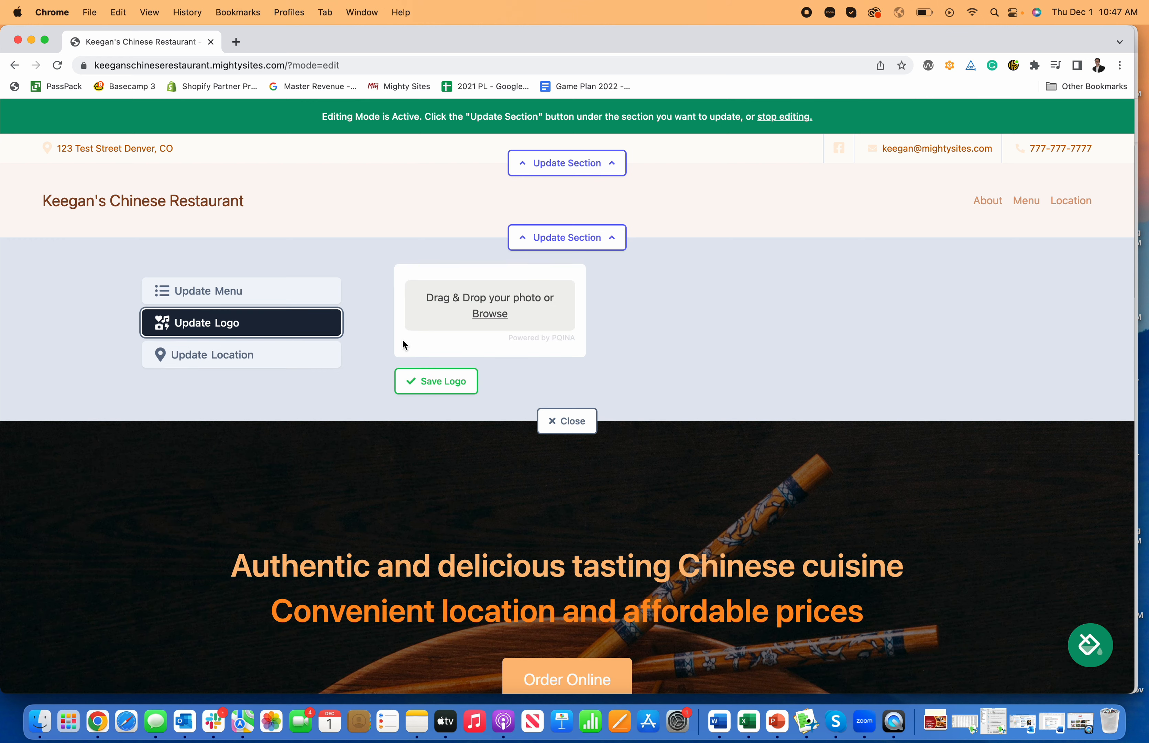
pyautogui.scroll(-1, 465, 321)
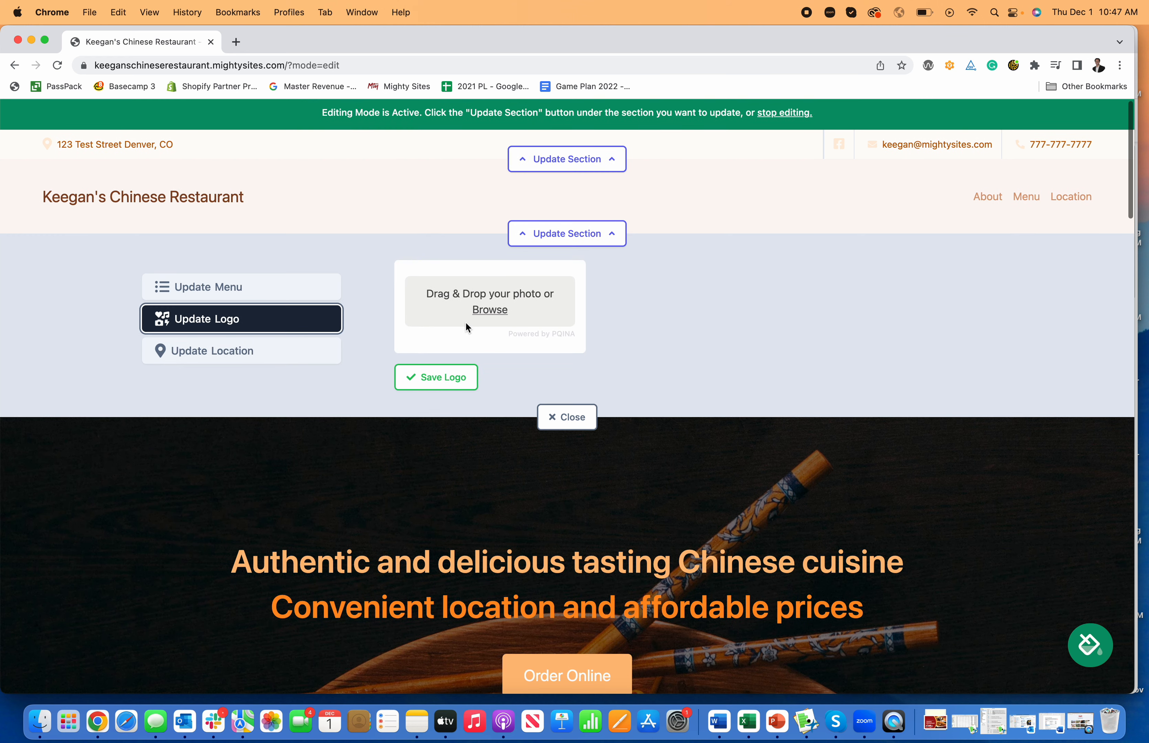
pyautogui.click(494, 314)
pyautogui.click(746, 489)
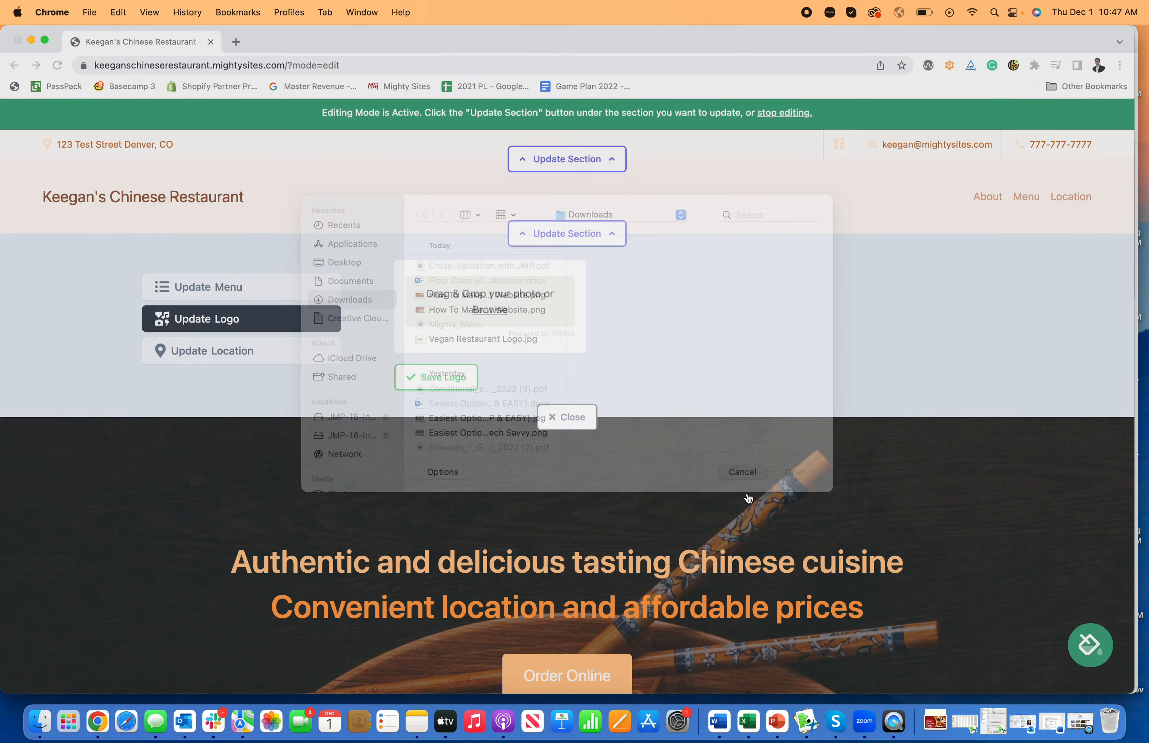
# Switch to Canva in a new browser tab and create a blank Logo design
pyautogui.click(236, 42)
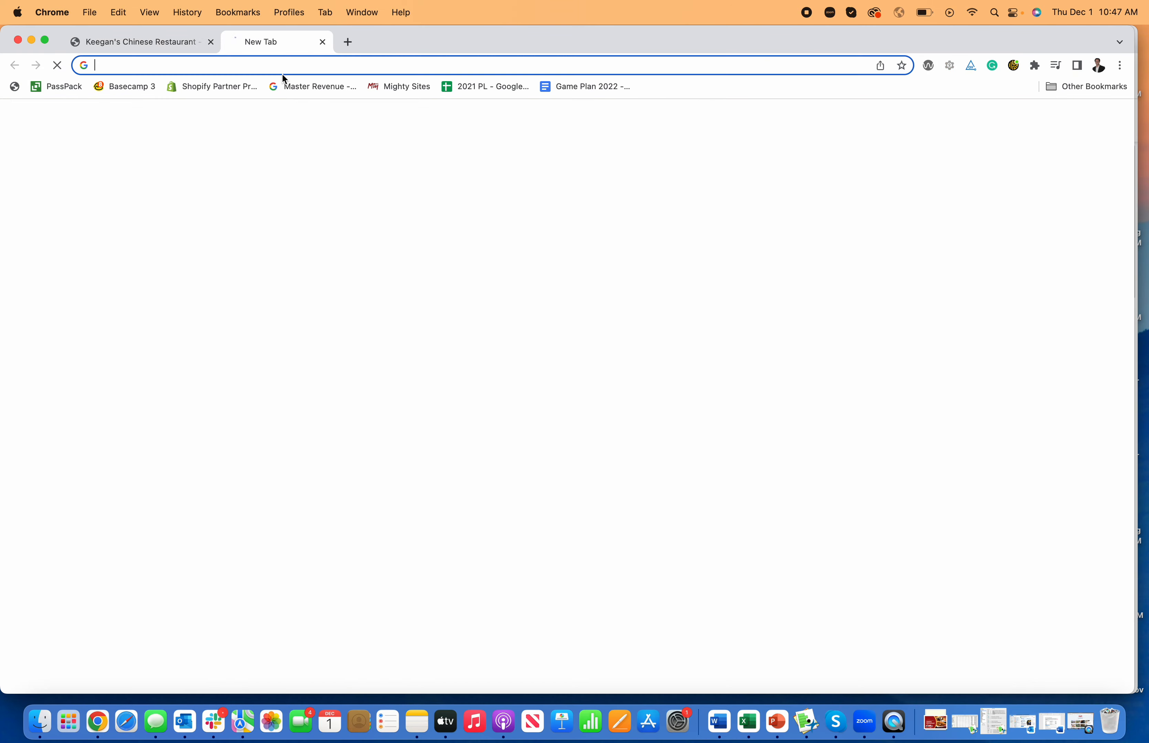
pyautogui.write('can')
pyautogui.press('Return')
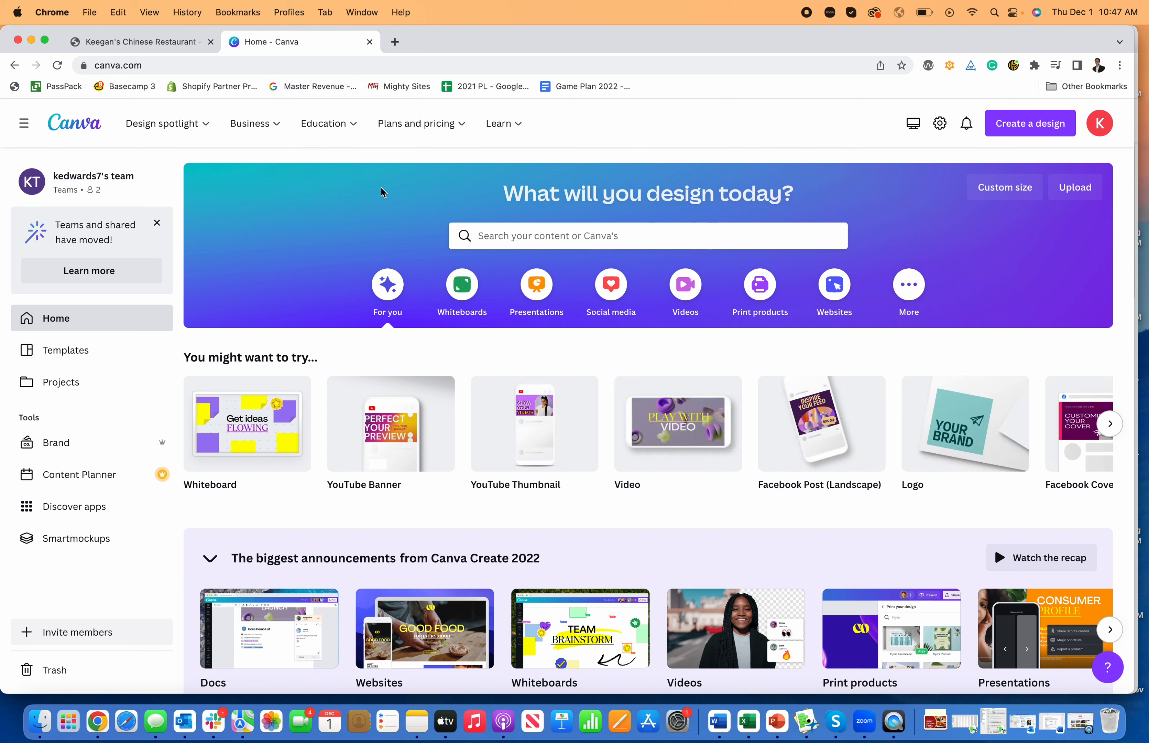
pyautogui.click(1017, 134)
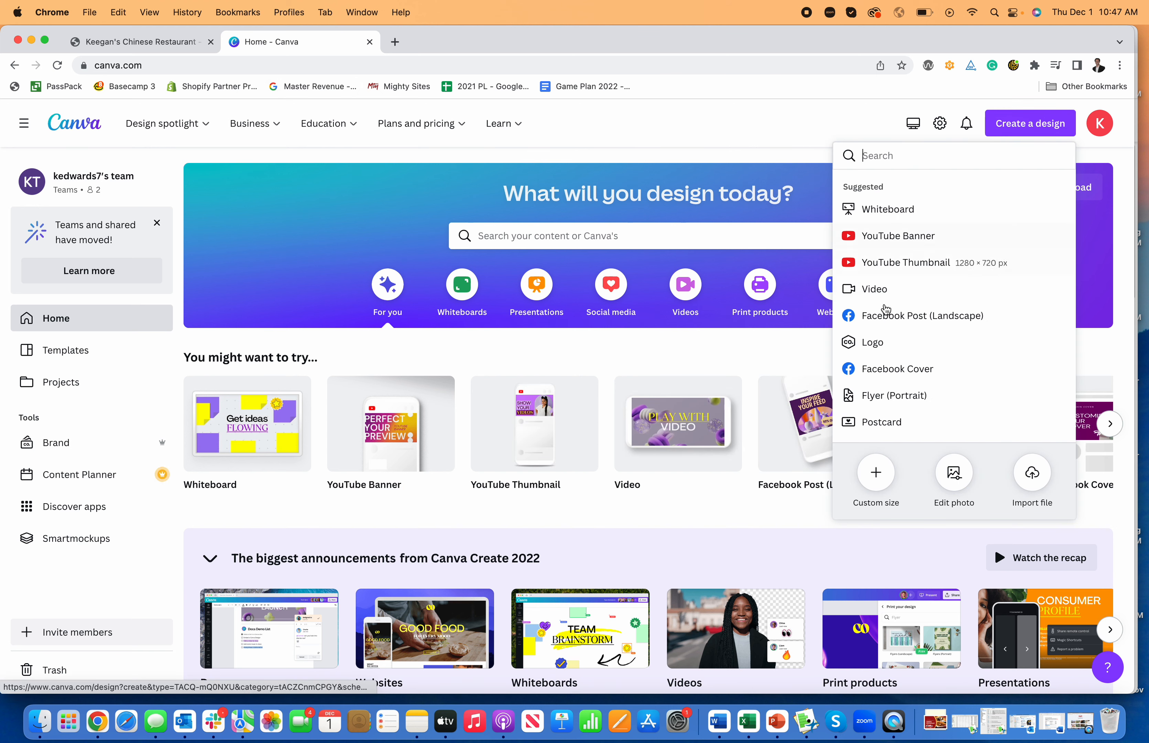
pyautogui.click(880, 341)
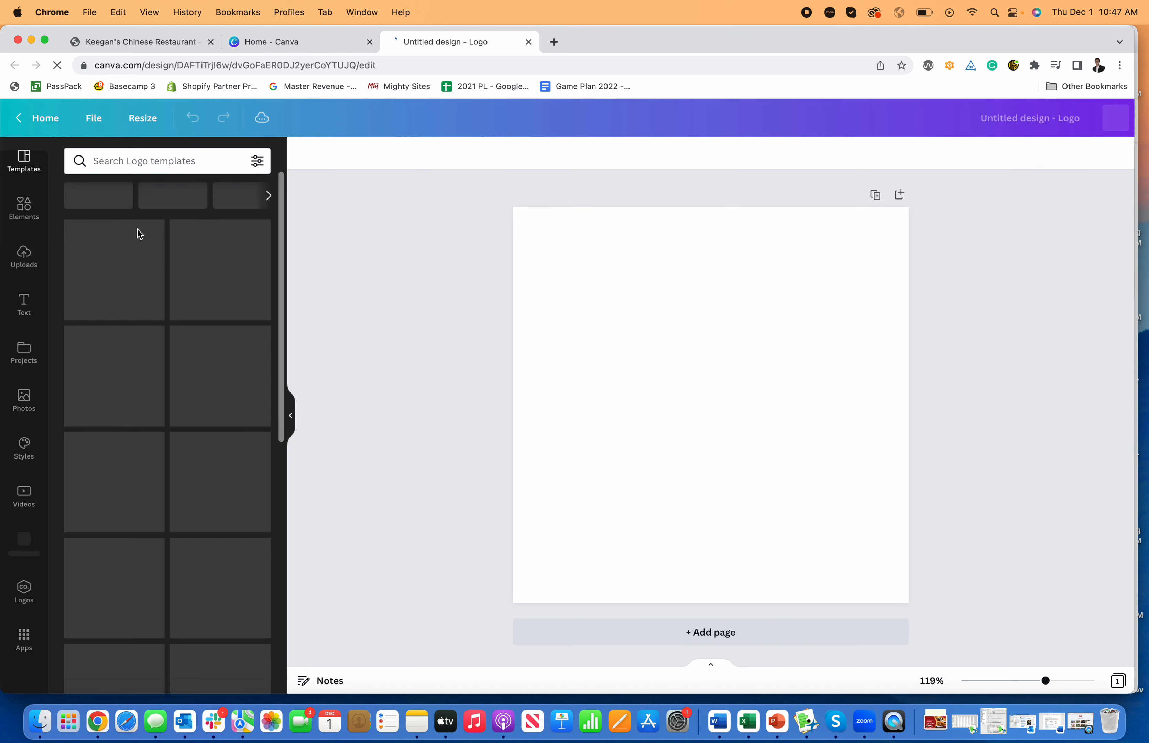
# Search the logo templates for "chinese restaurant" and place the "Brothers chinese food" template on the blank page
pyautogui.click(127, 164)
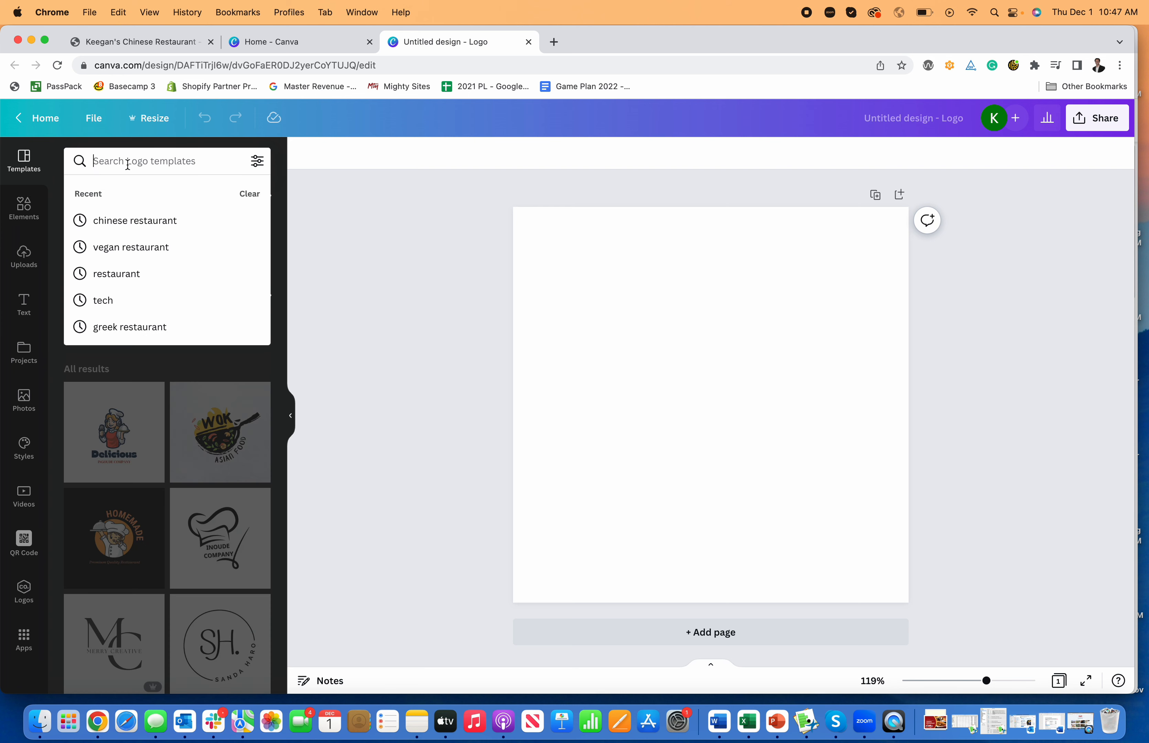
pyautogui.write('chinese')
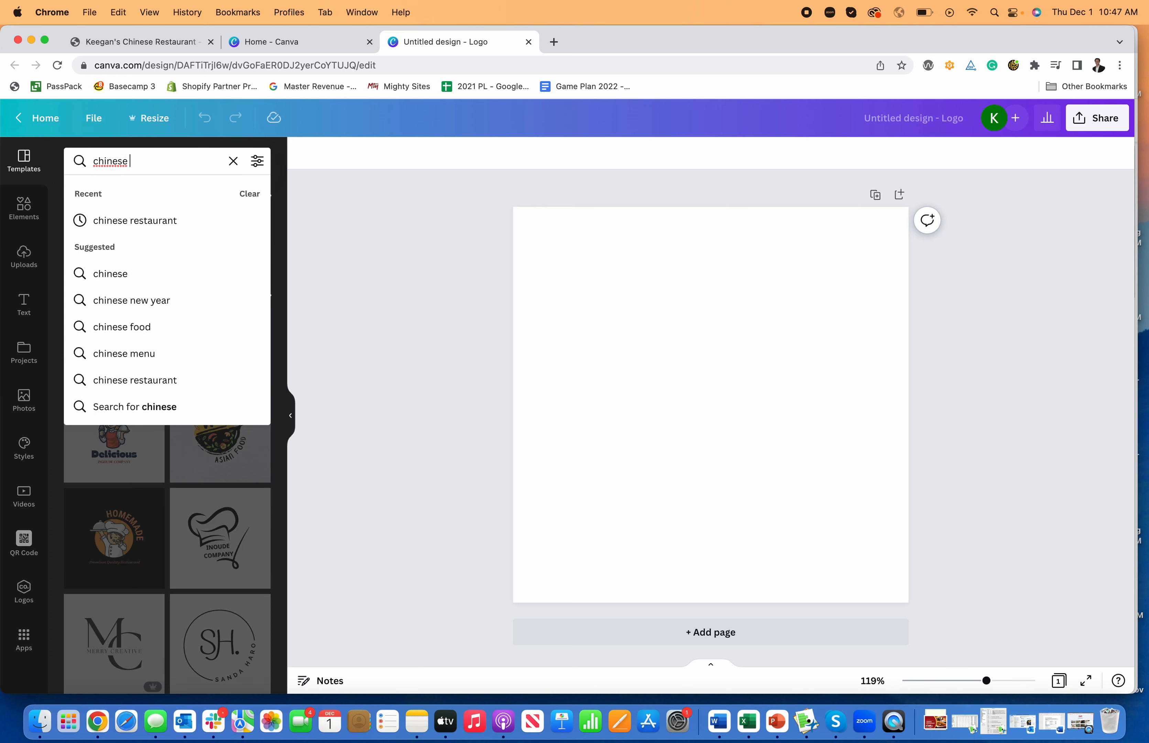
pyautogui.write(' rest')
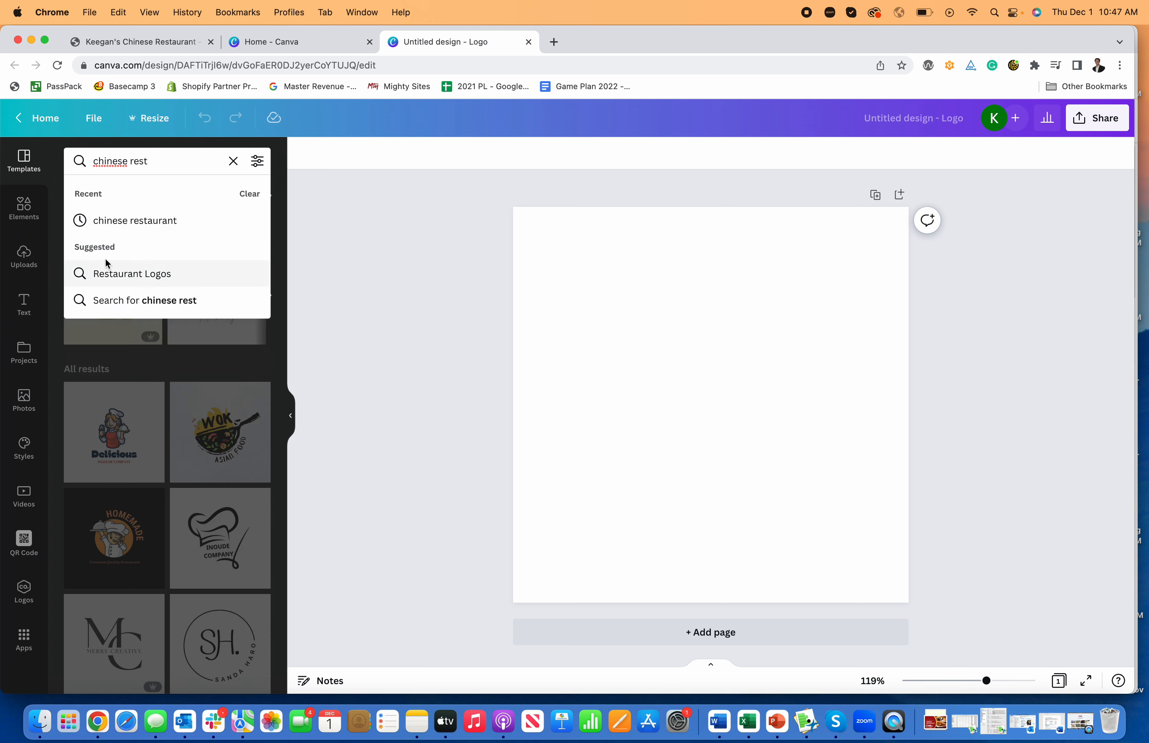
pyautogui.click(128, 223)
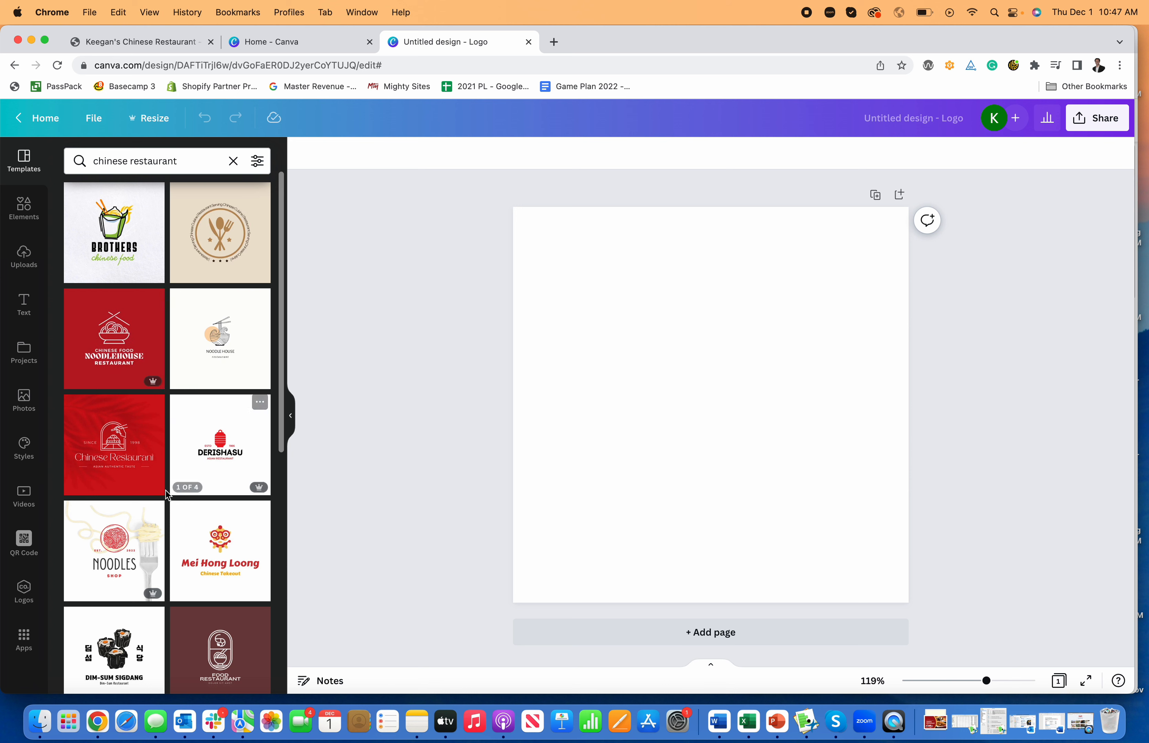
pyautogui.moveTo(113, 232); pyautogui.dragTo(587, 329)
pyautogui.click(754, 413)
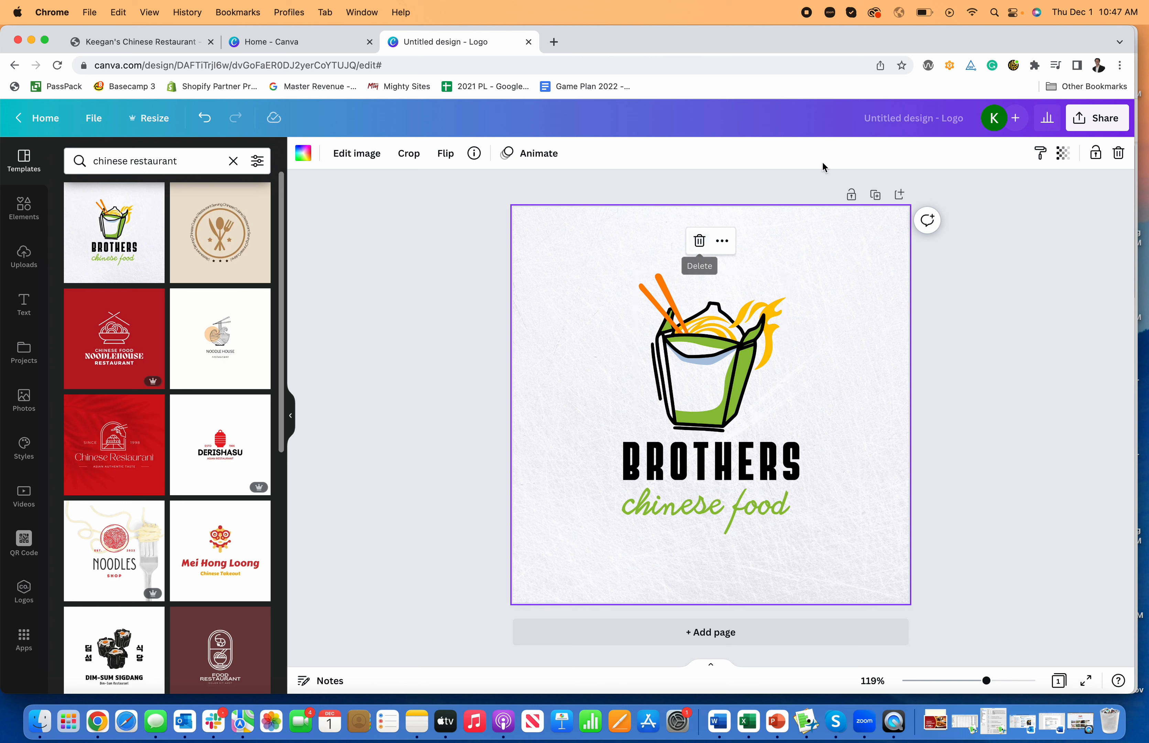
# Name the design "Chinese Restaurant Logo"
pyautogui.write('Chines')
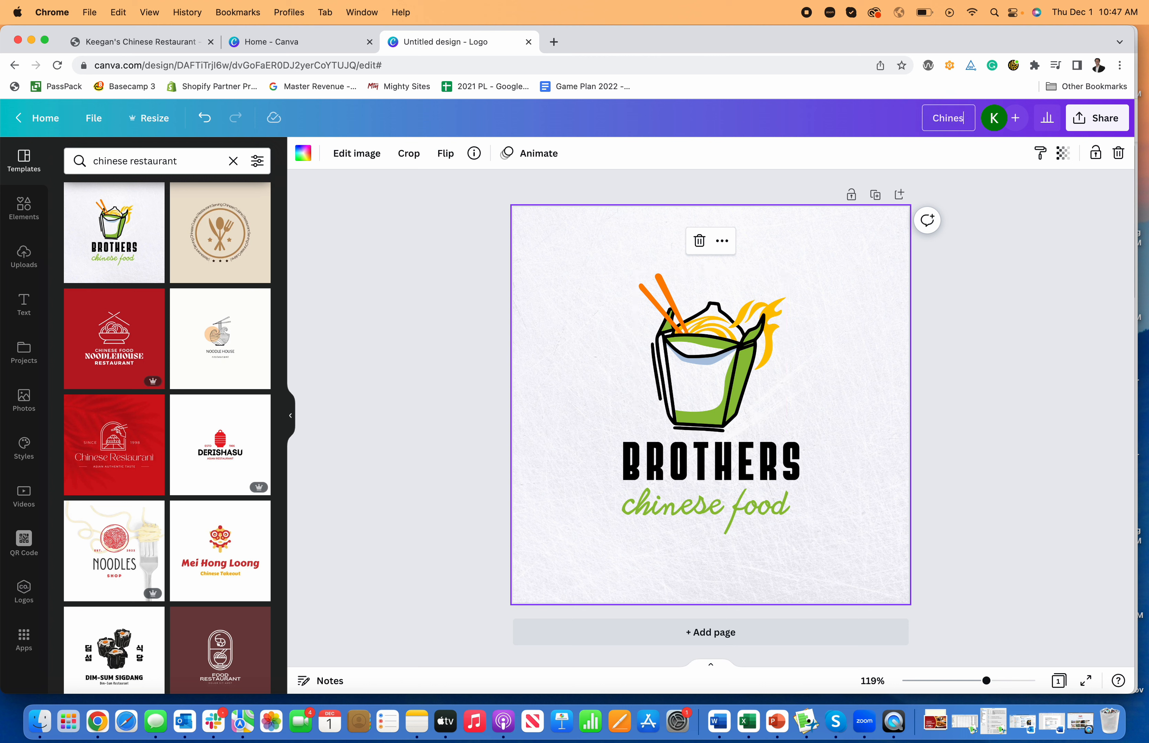
pyautogui.write('e Restaurant Logo')
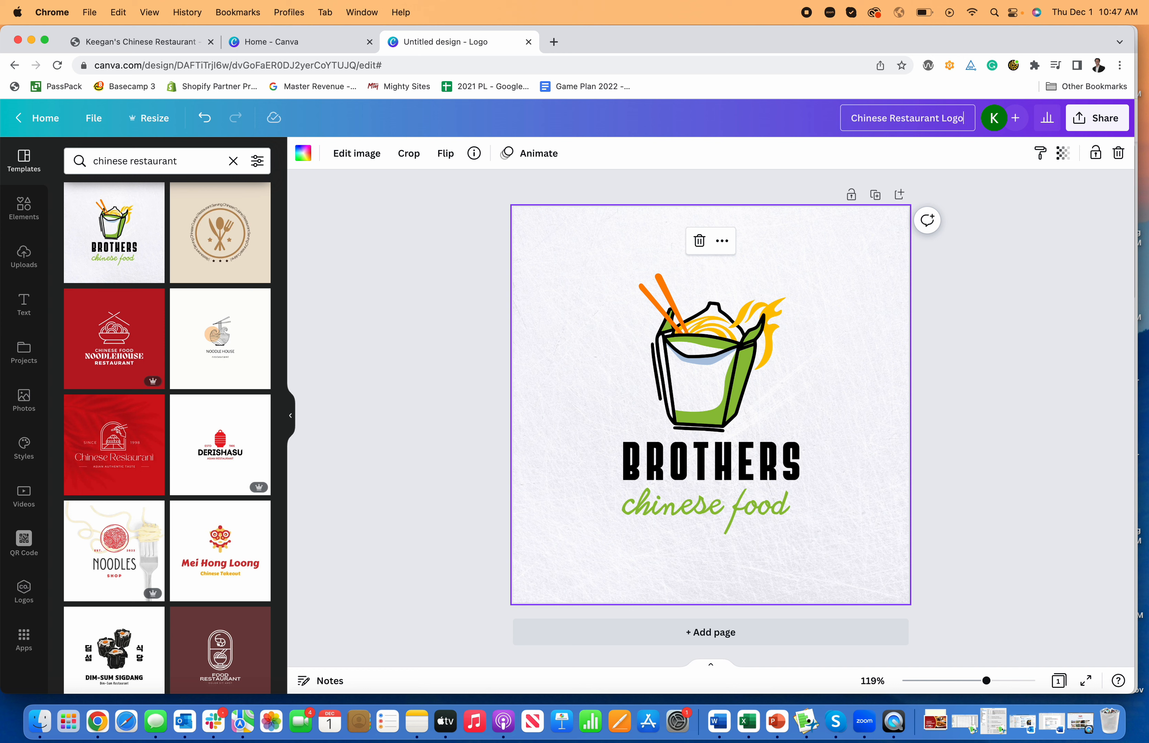
pyautogui.click(1066, 161)
# Download the logo design as a JPG file
pyautogui.click(1097, 118)
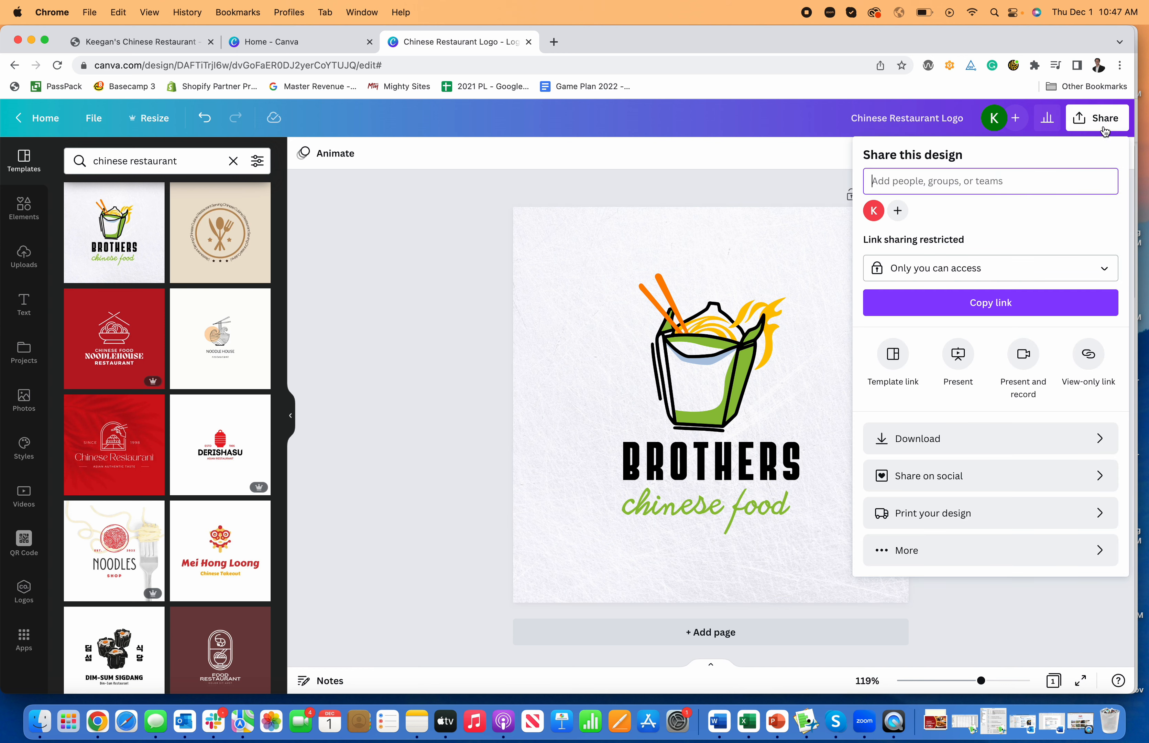
pyautogui.click(962, 438)
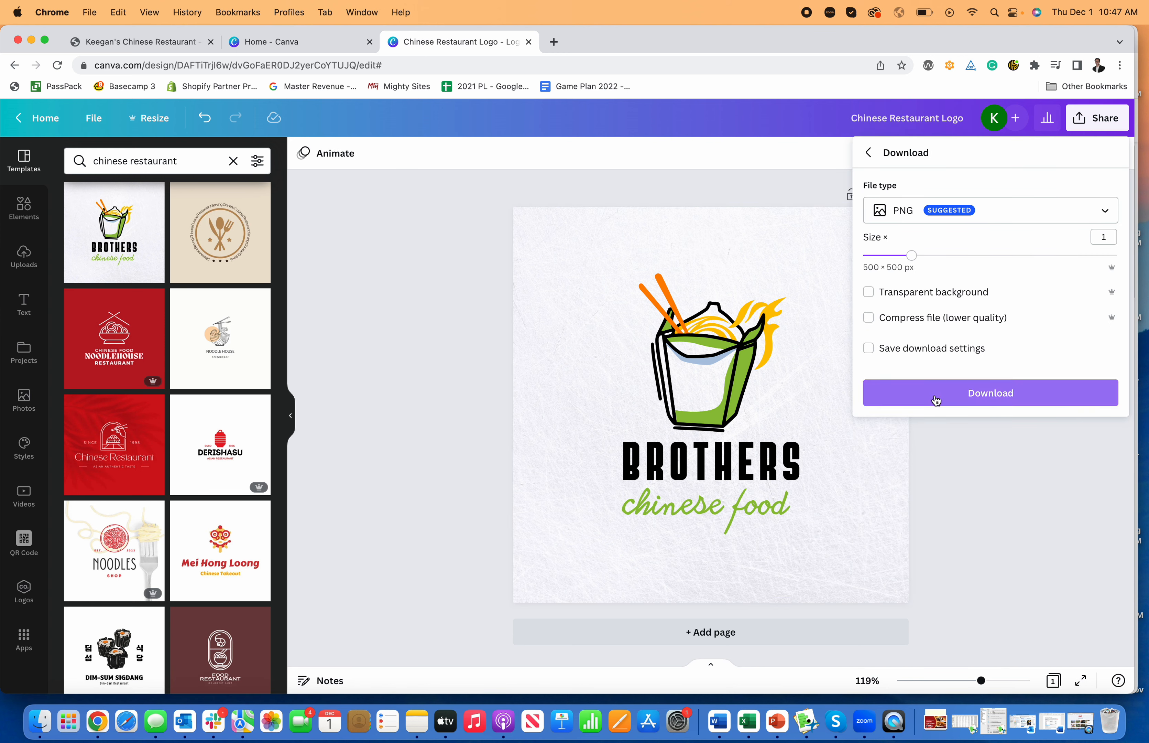
pyautogui.click(926, 213)
pyautogui.click(926, 212)
pyautogui.click(925, 211)
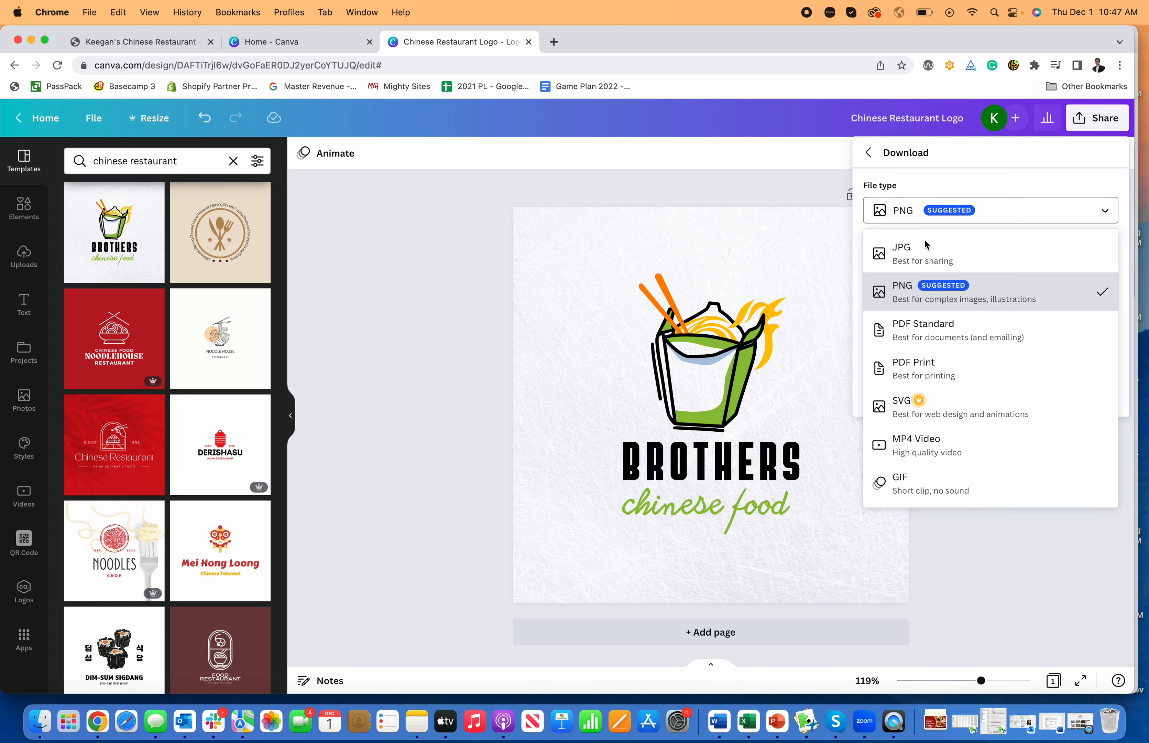
pyautogui.click(902, 254)
pyautogui.click(987, 398)
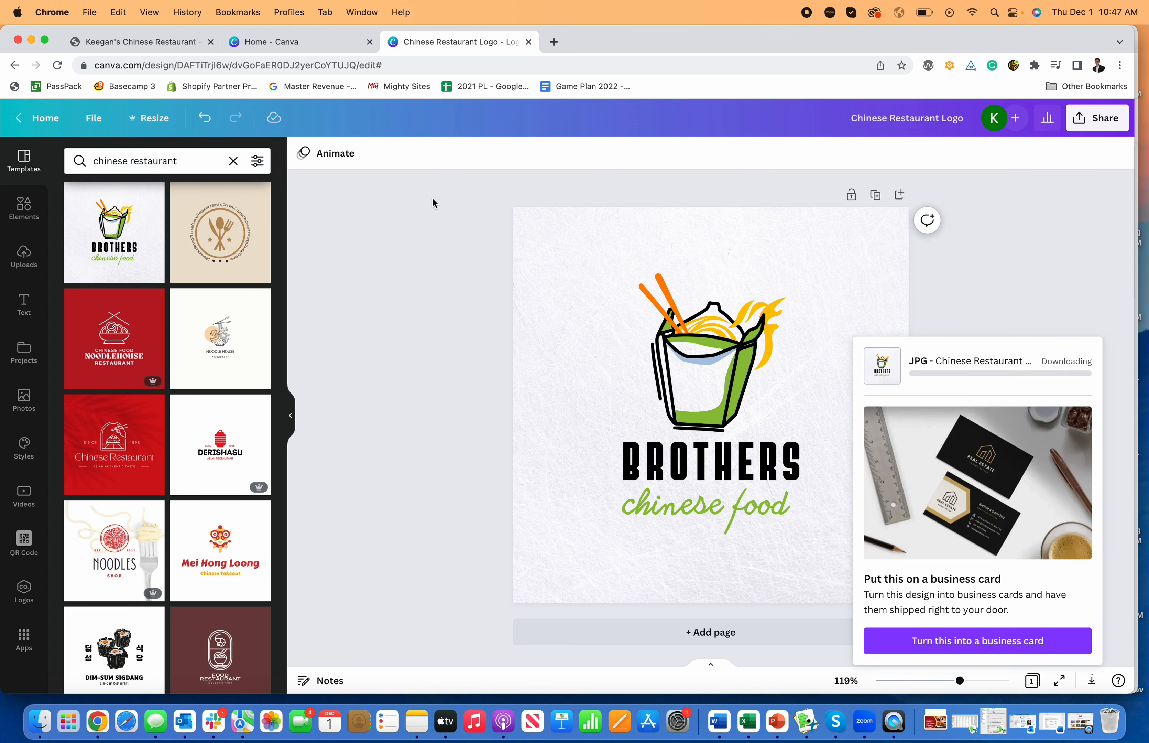
# Switch back to the Mighty Sites editor, upload Chinese Restaurant Logo.jpg from Downloads as the header logo, and save it
pyautogui.click(153, 41)
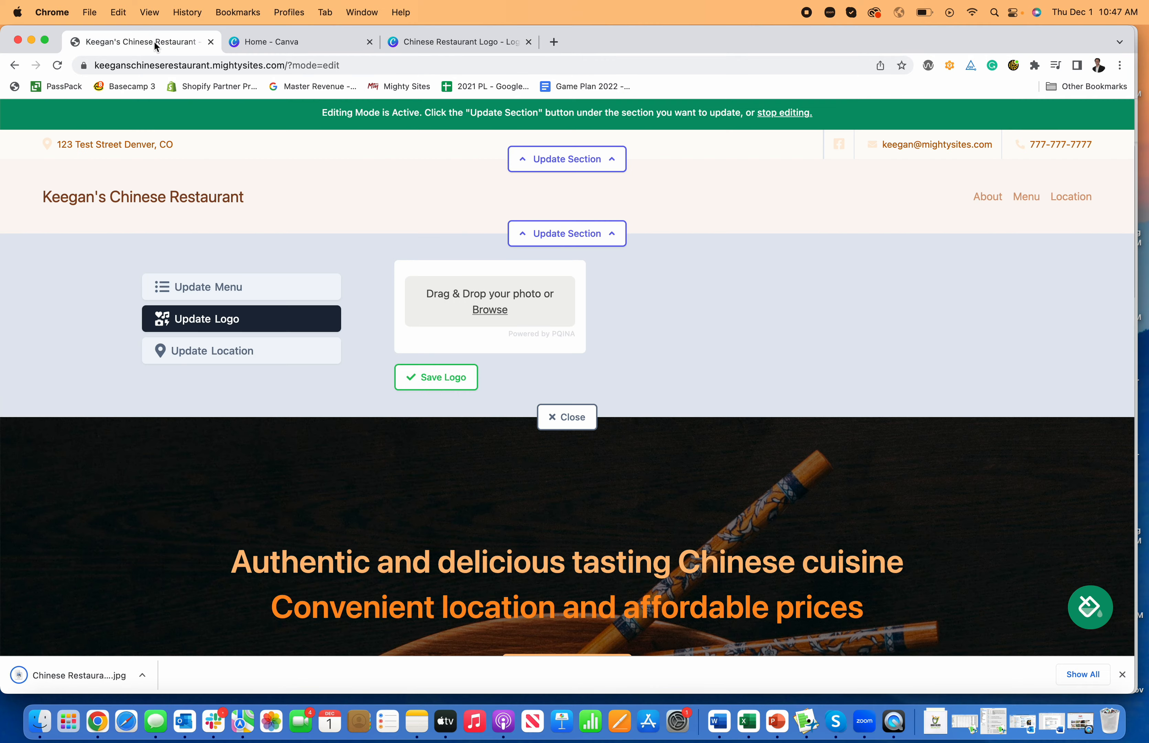
pyautogui.click(506, 314)
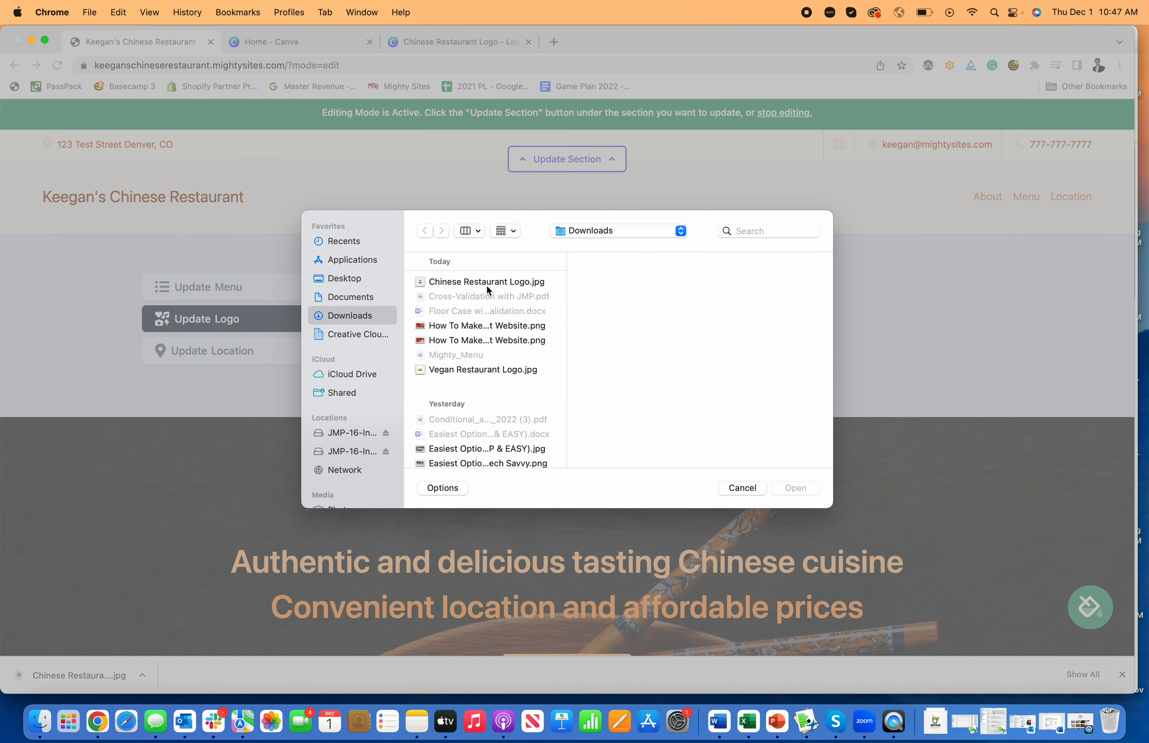
pyautogui.click(489, 282)
pyautogui.click(796, 489)
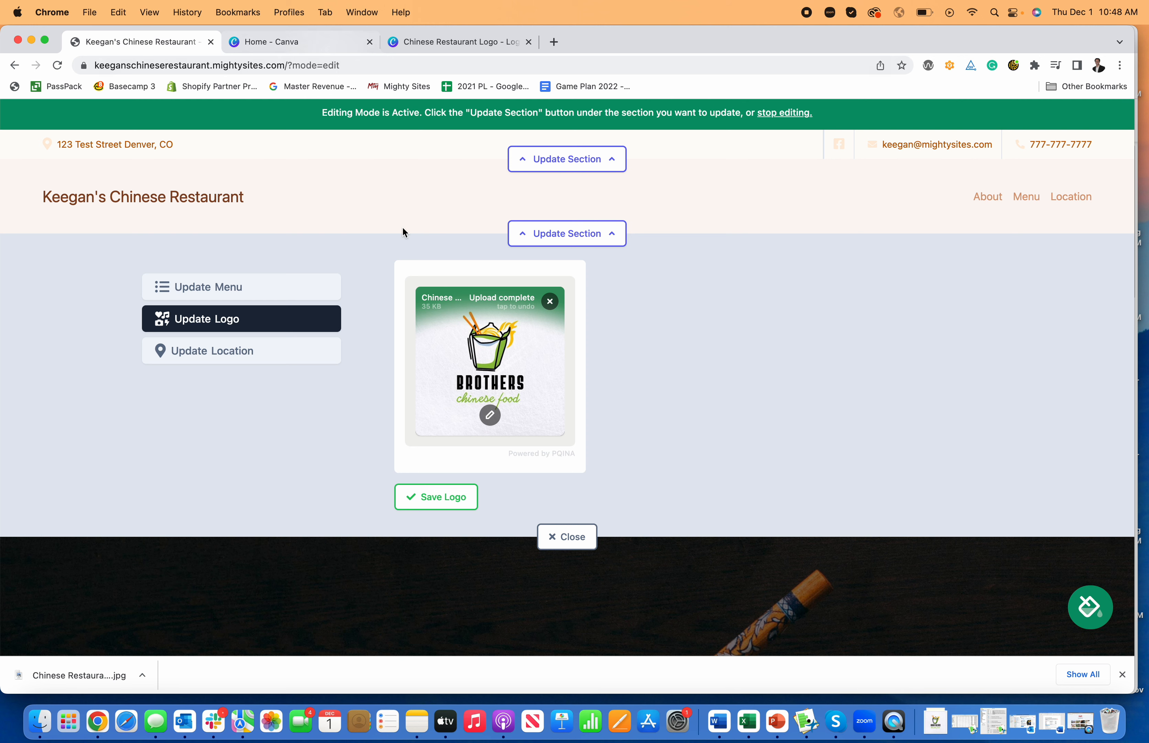
pyautogui.click(442, 497)
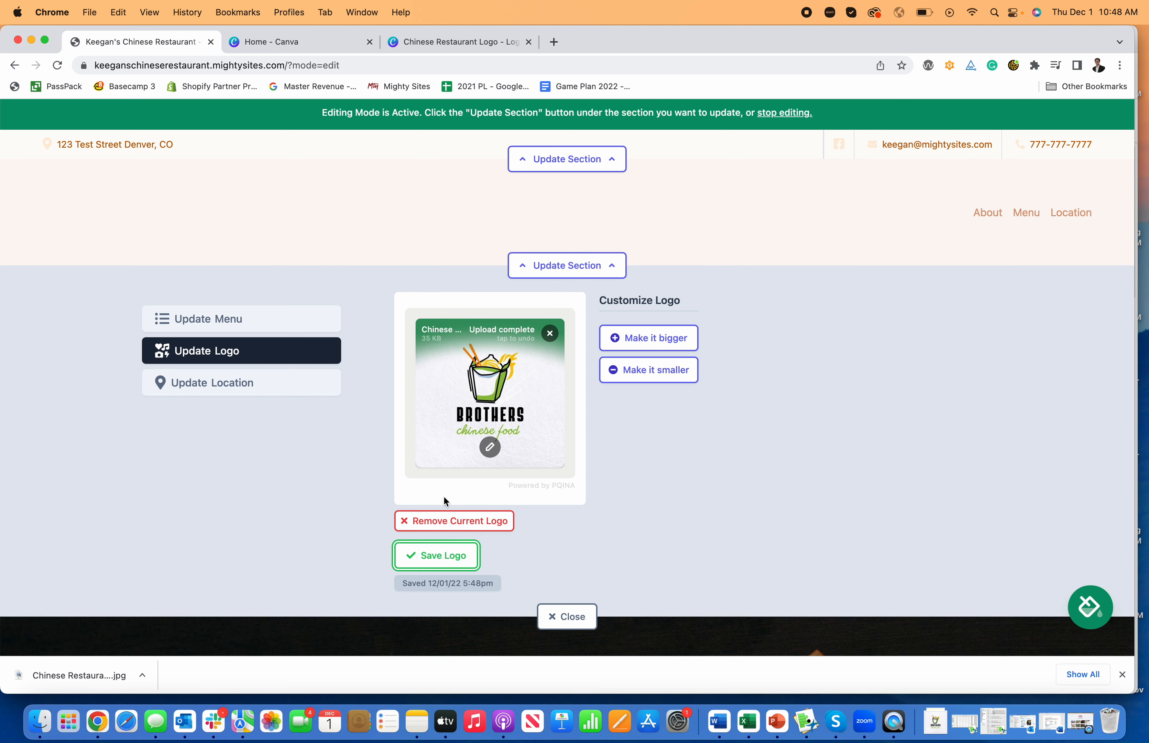
# Adjust the header logo's display size by making it three steps bigger and two steps smaller
pyautogui.click(667, 340)
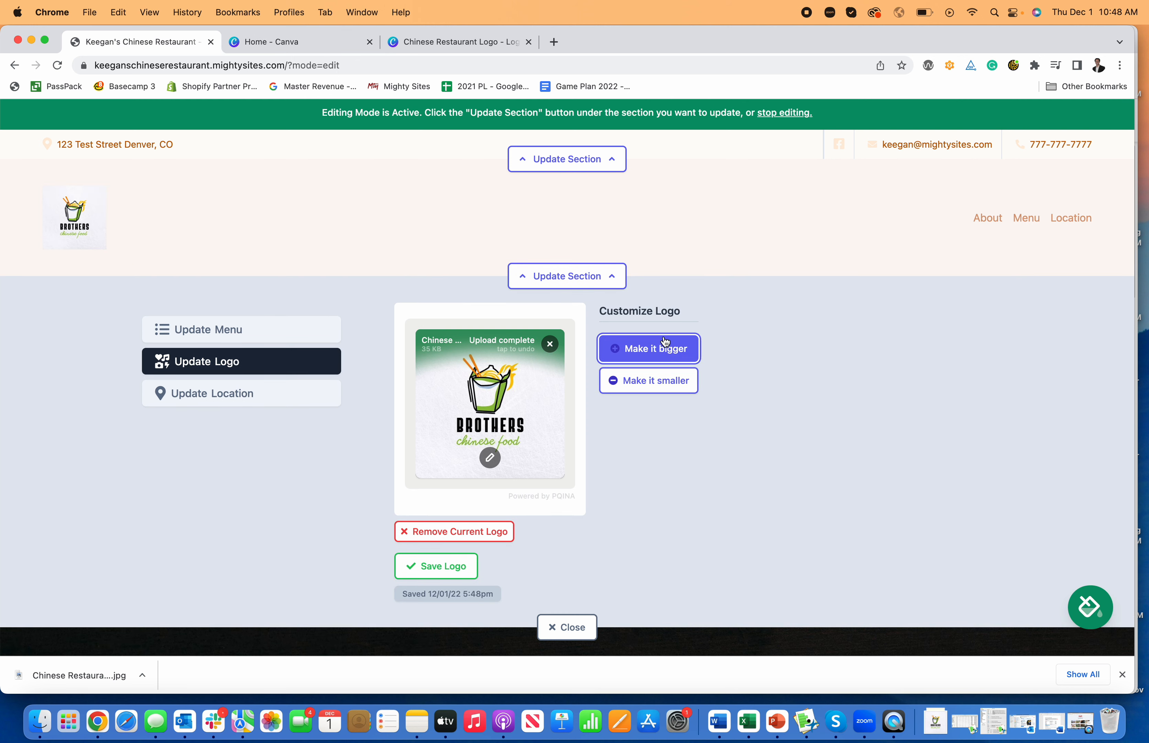
pyautogui.click(668, 357)
pyautogui.click(668, 362)
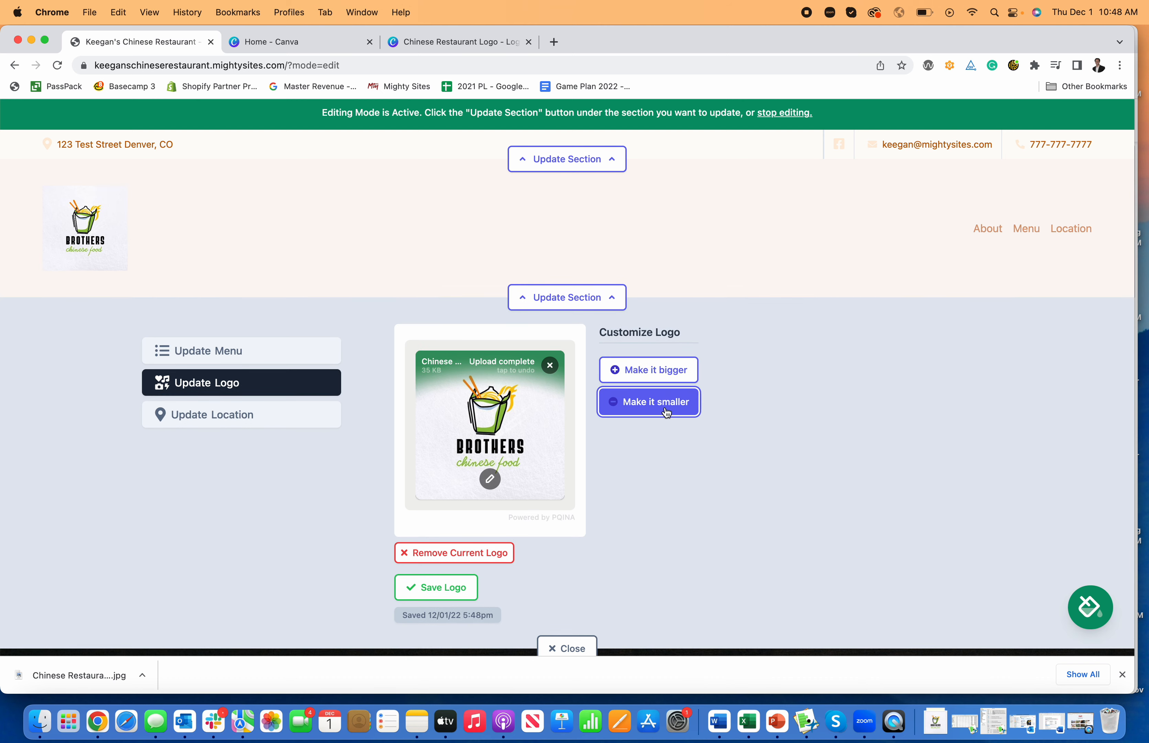
pyautogui.click(667, 404)
pyautogui.click(664, 391)
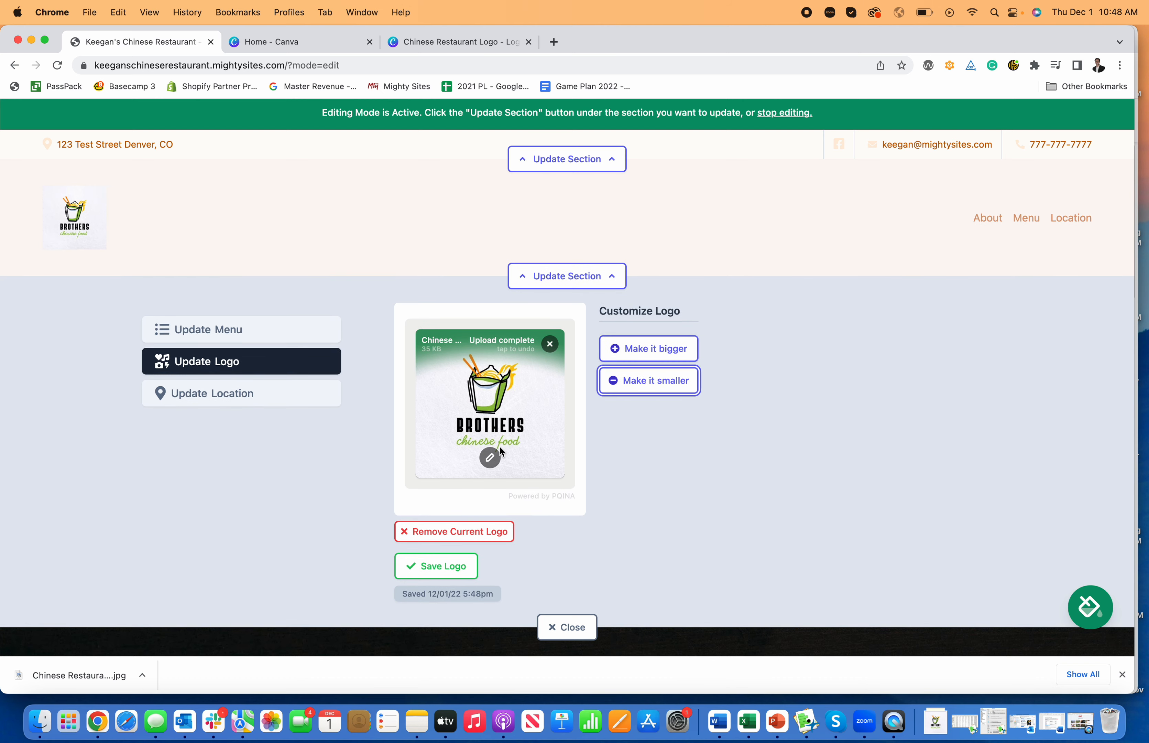
# Open the uploaded logo for image editing and crop it to a landscape area trimmed tightly above and below the artwork
pyautogui.click(489, 457)
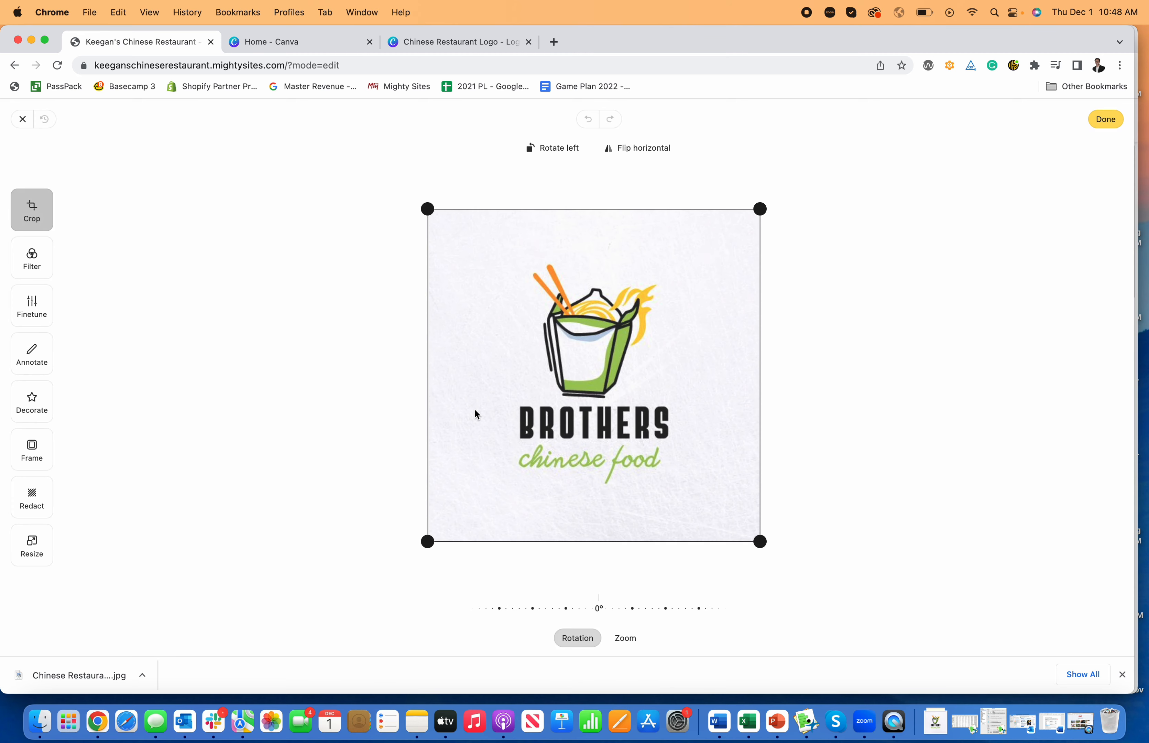
pyautogui.moveTo(431, 225); pyautogui.dragTo(425, 259)
pyautogui.moveTo(761, 541); pyautogui.dragTo(746, 487)
# Apply the Chrome filter to the logo, look through the finetune and decorate tools, finish the image edit and save the logo
pyautogui.click(32, 261)
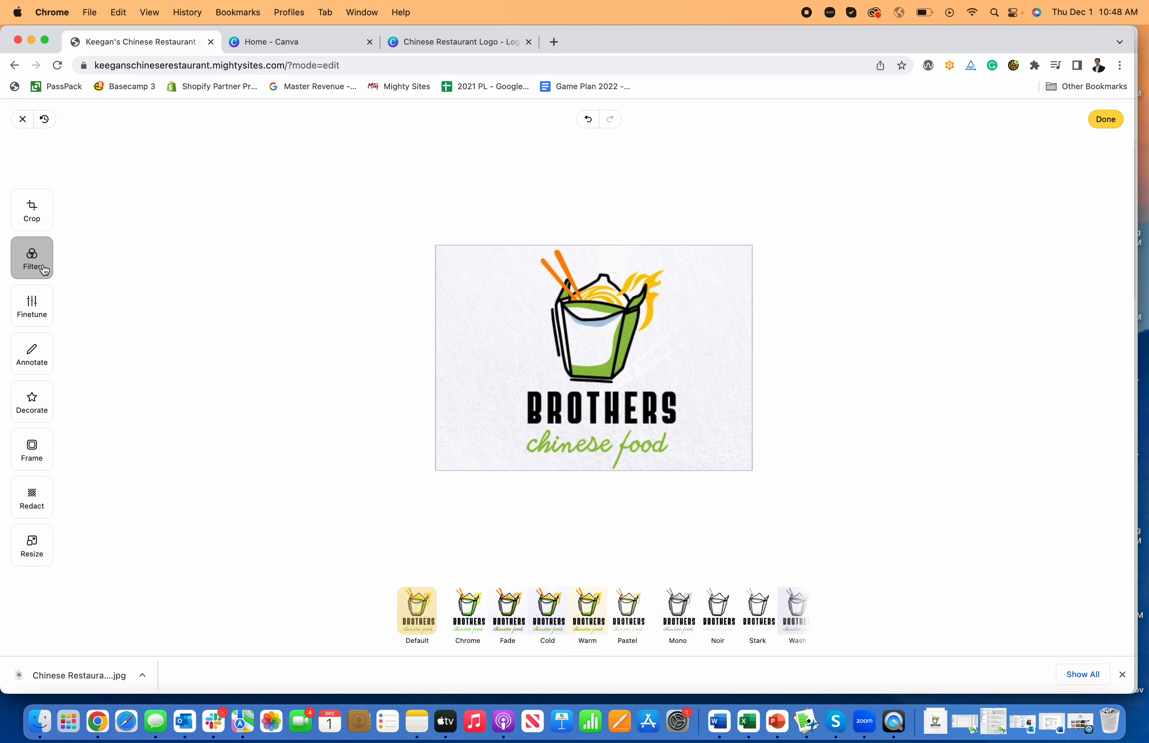
pyautogui.click(471, 600)
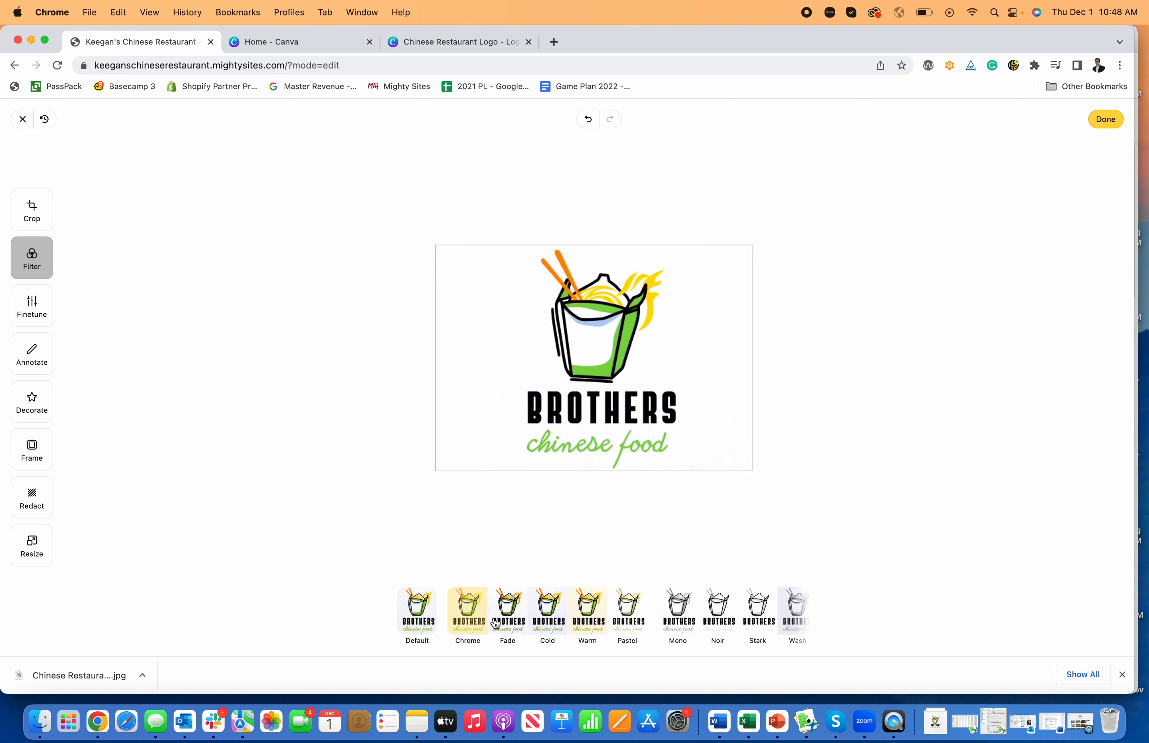
pyautogui.click(41, 326)
pyautogui.click(40, 403)
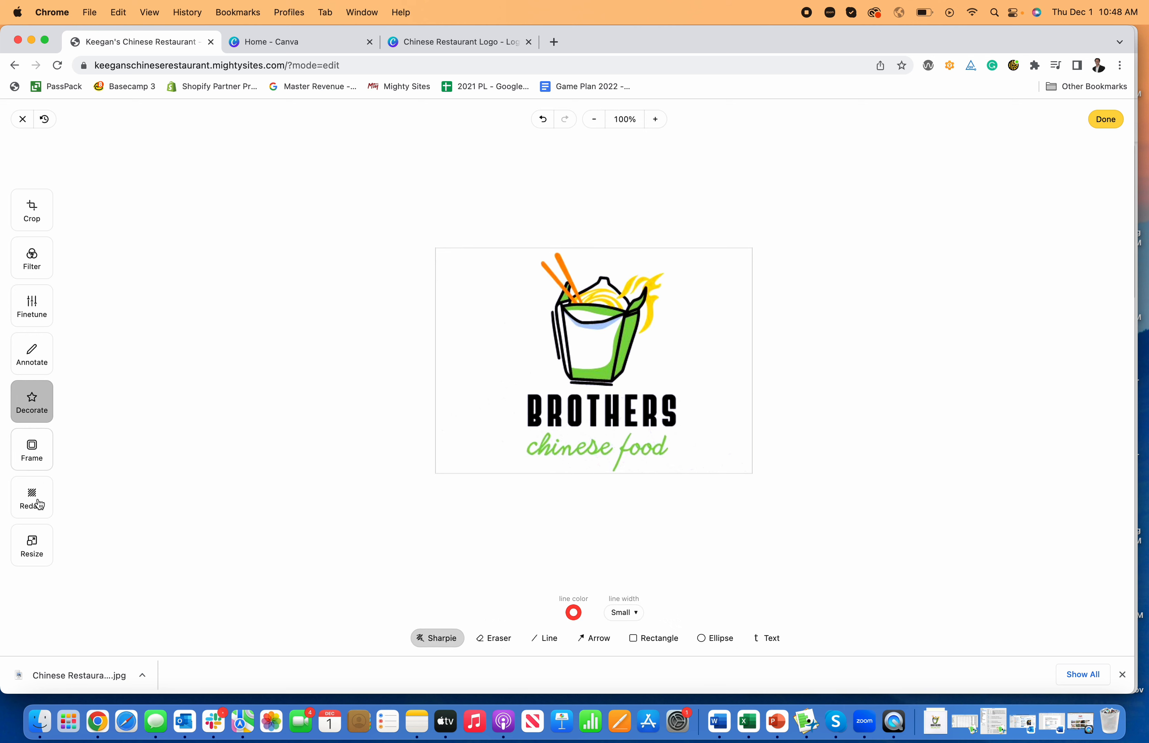
pyautogui.click(1097, 125)
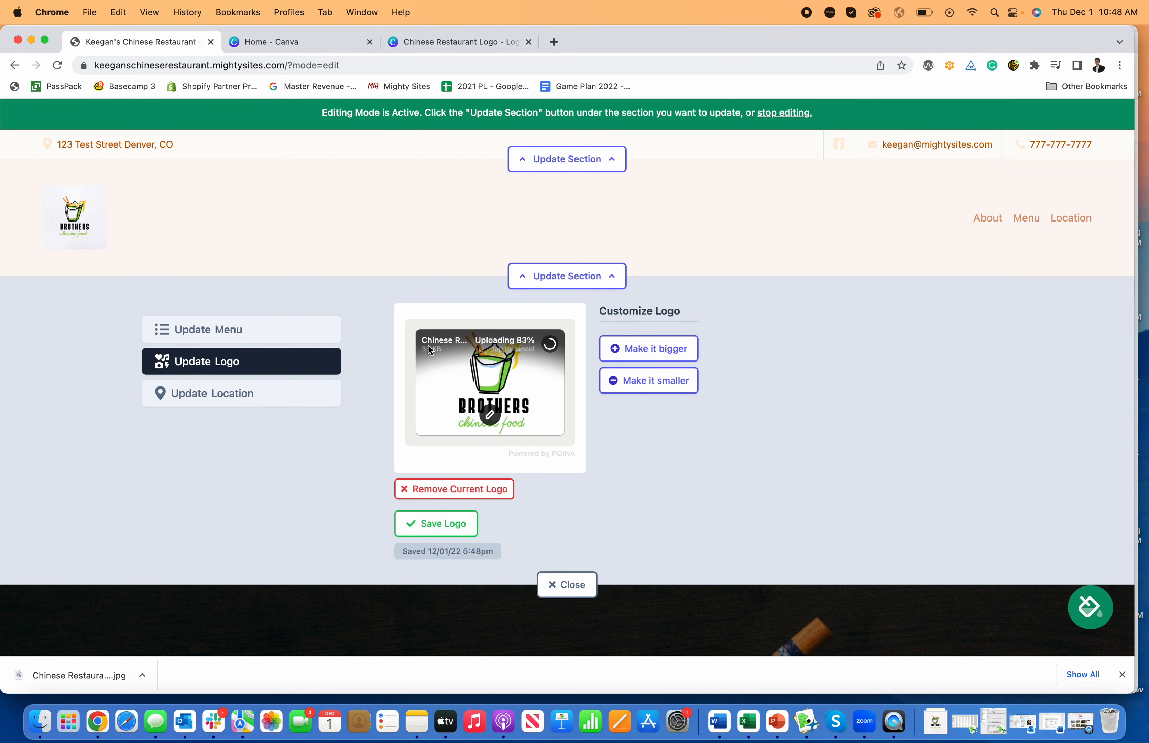
pyautogui.click(435, 518)
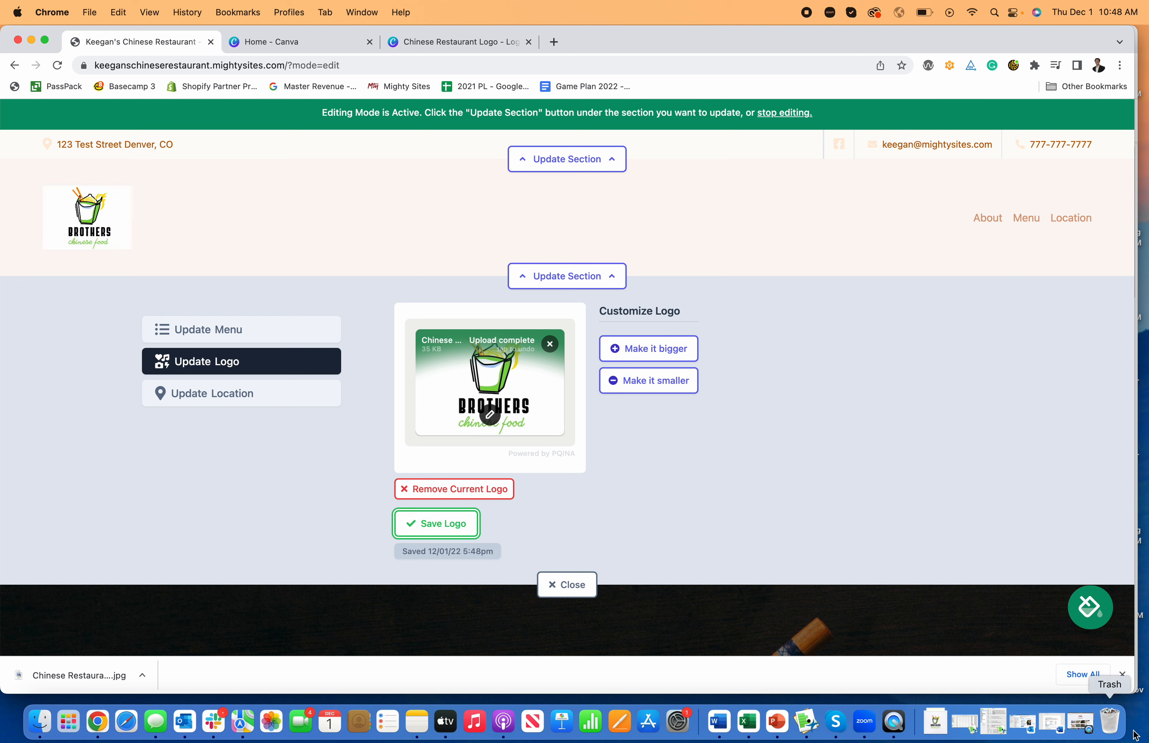
# Dismiss the browser's download bar, set the logo one size smaller, and close the header section's settings
pyautogui.click(1122, 674)
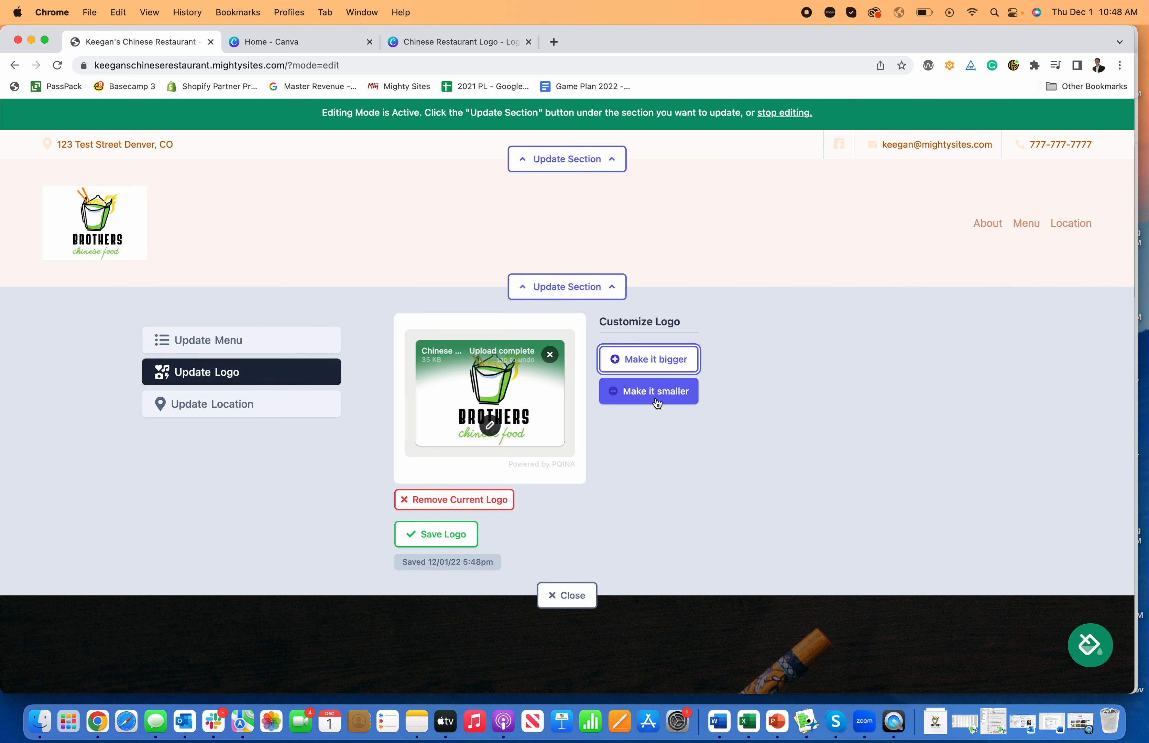
pyautogui.click(655, 386)
pyautogui.click(562, 281)
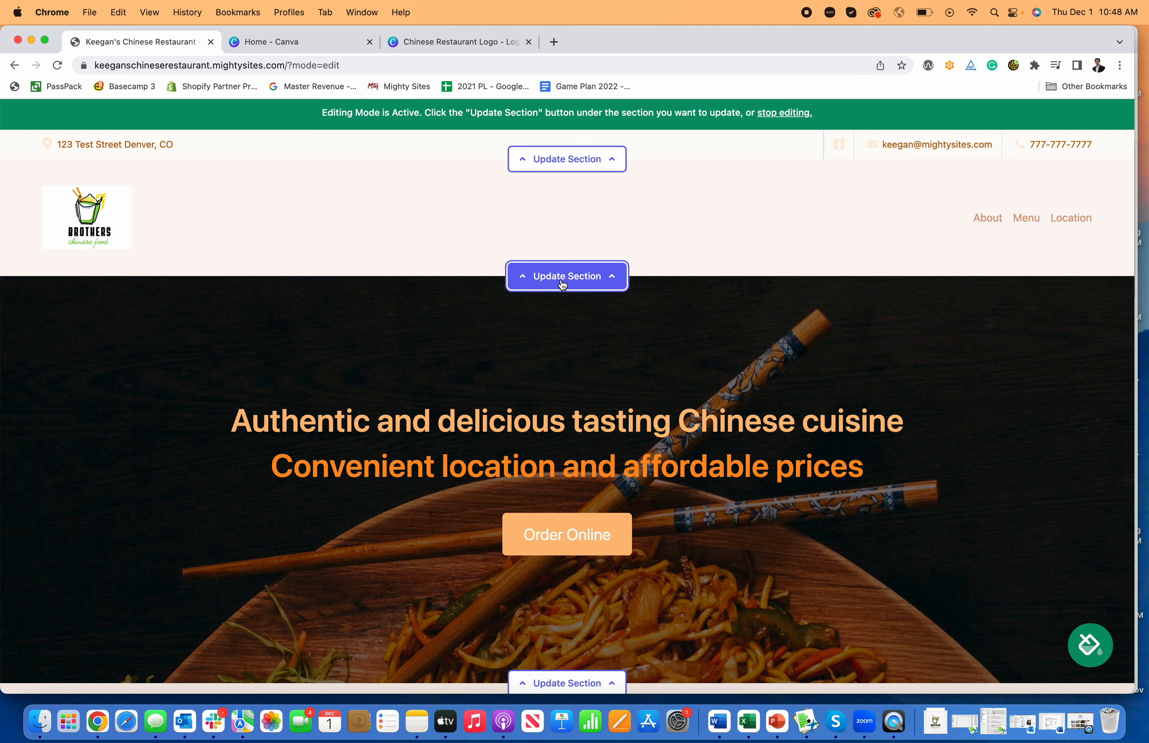
pyautogui.click(562, 279)
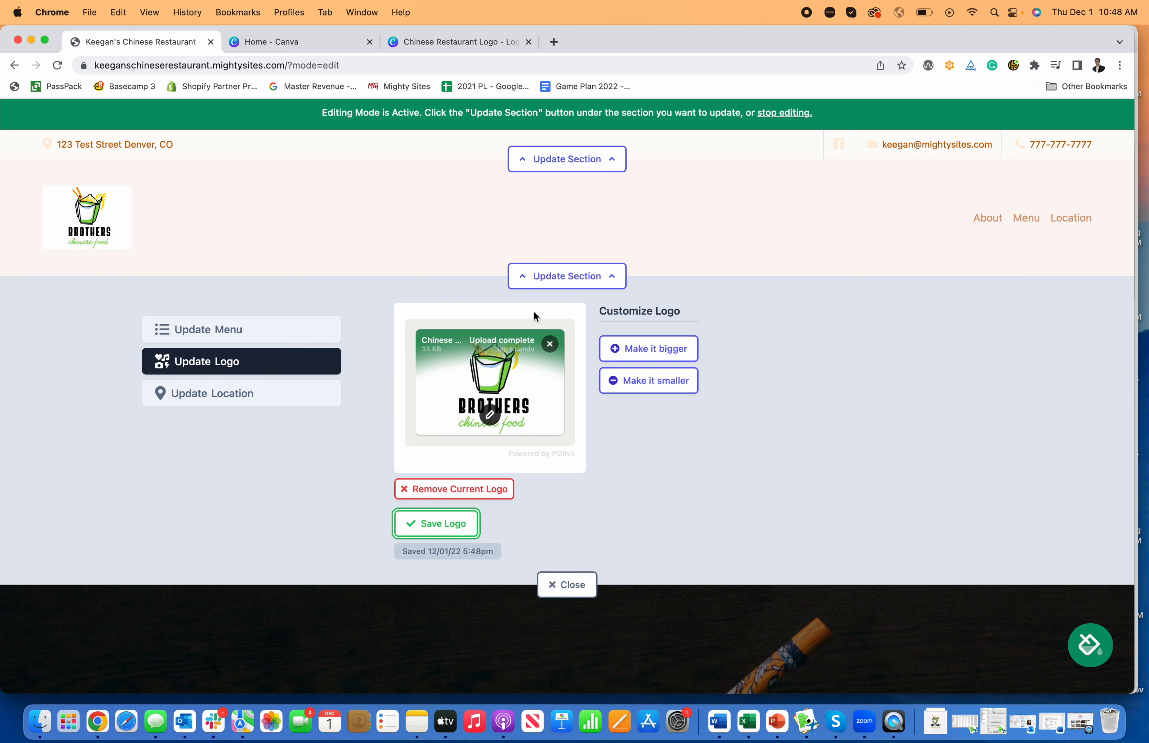
pyautogui.click(547, 285)
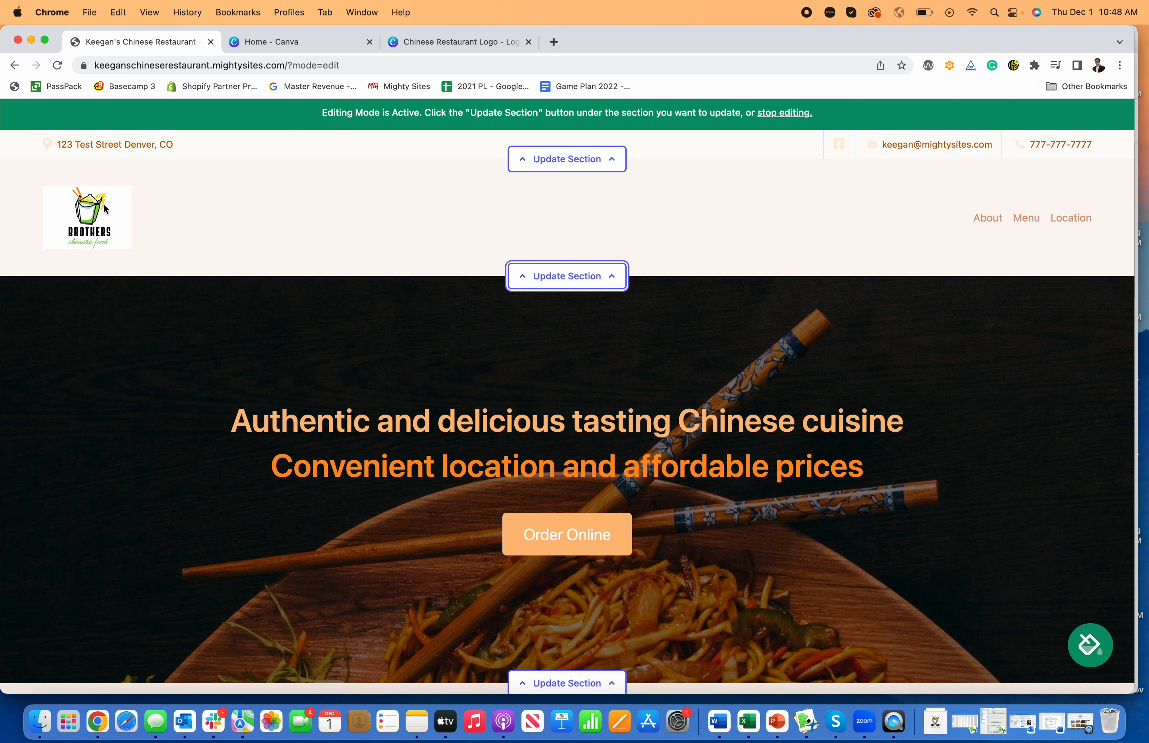
# Open the hero banner section's settings to view its title, subtitle, copy, button and photo fields
pyautogui.scroll(-1, 535, 235)
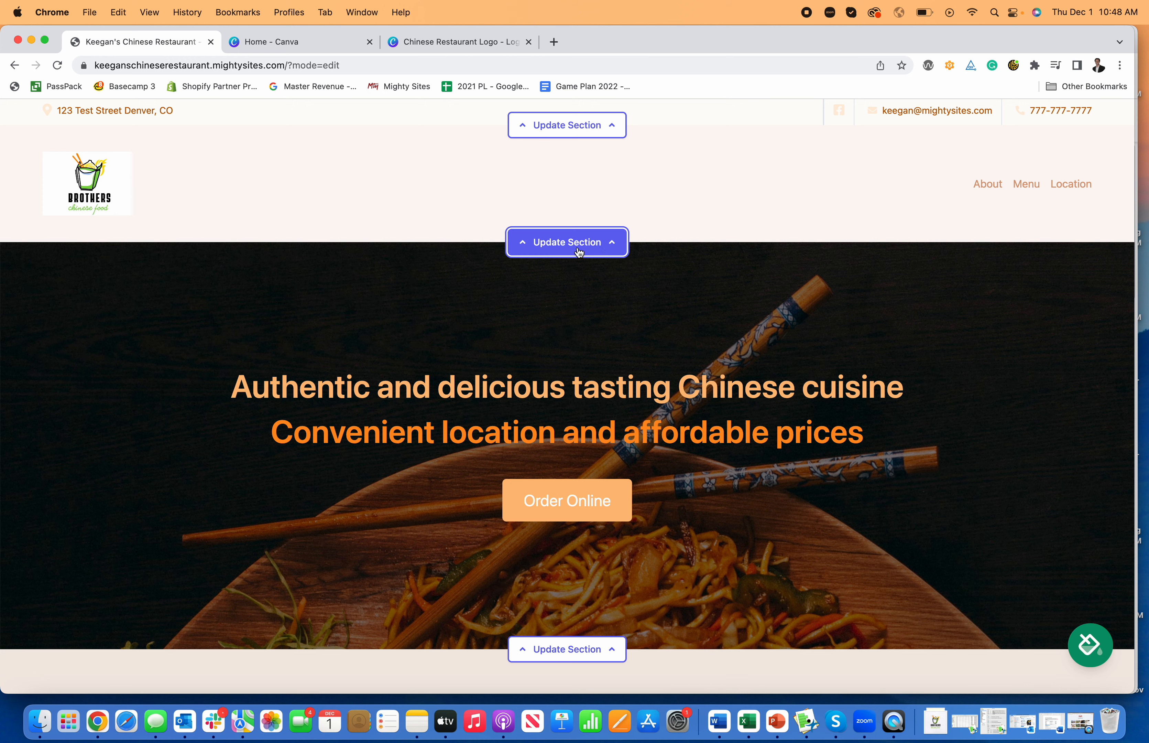
pyautogui.scroll(-3, 725, 253)
pyautogui.scroll(-3, 608, 269)
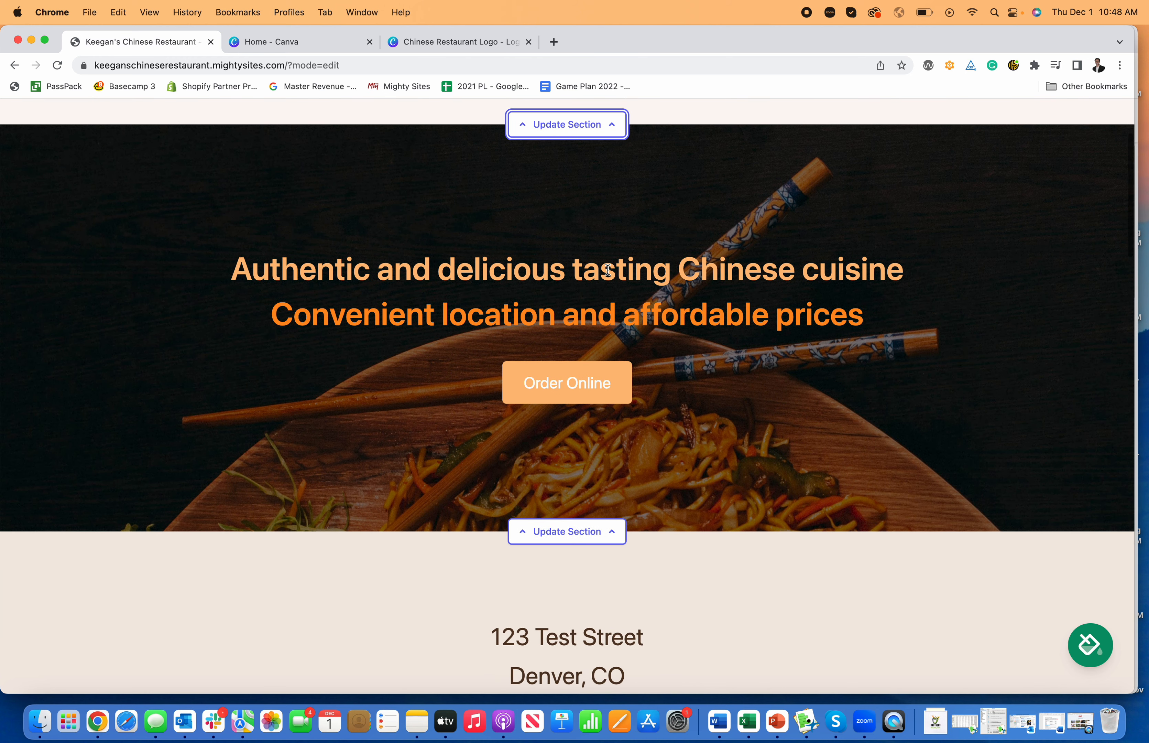
pyautogui.scroll(-1, 588, 517)
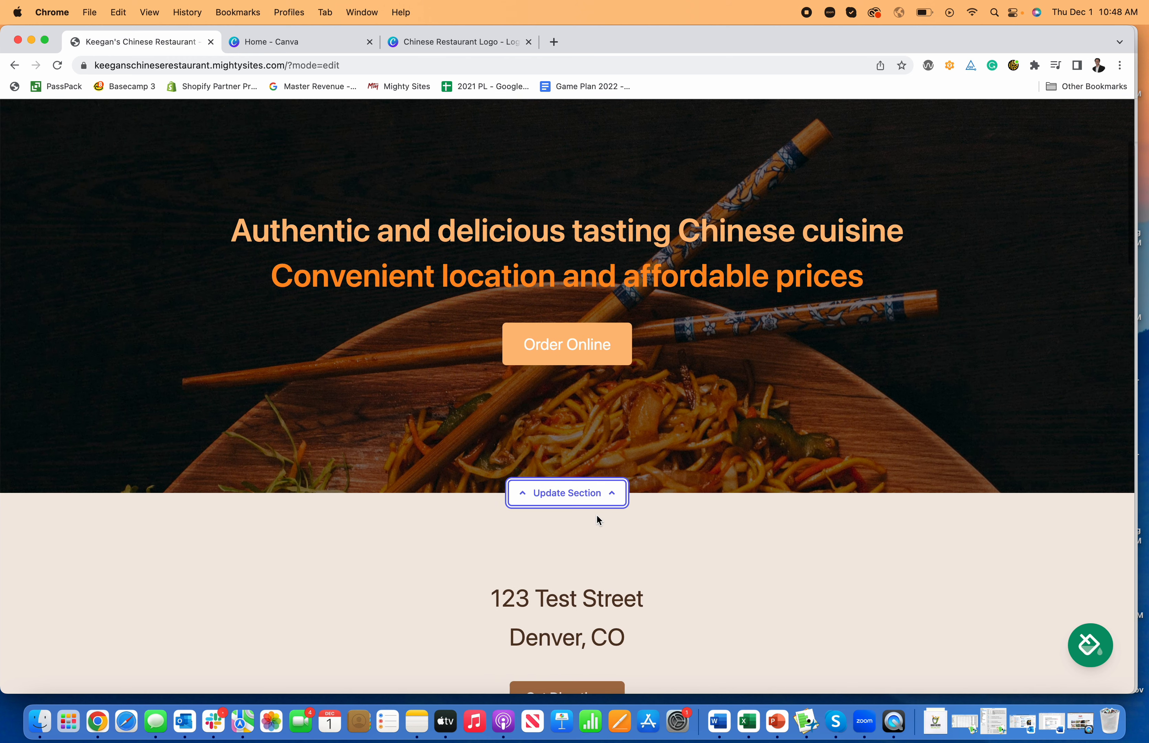
pyautogui.click(599, 493)
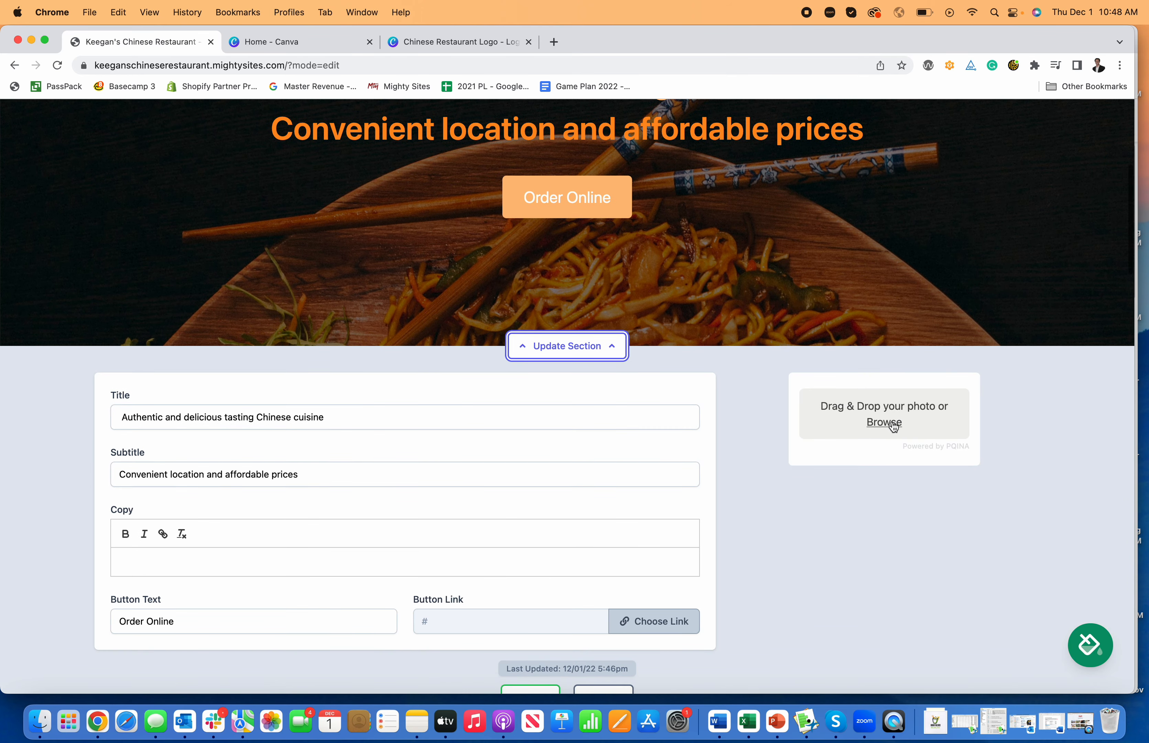
pyautogui.scroll(2, 249, 418)
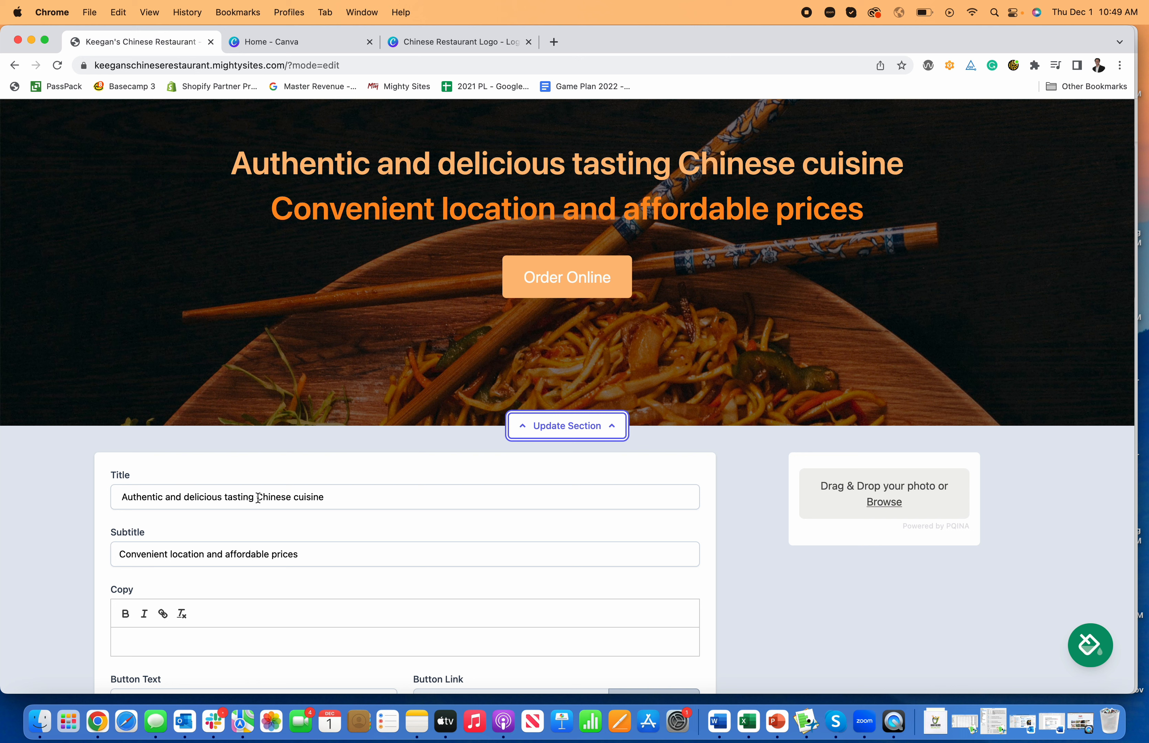
# Shorten the hero banner's title by removing its opening words so it reads "Delicious tasting Chinese cuisine"
pyautogui.moveTo(190, 497); pyautogui.dragTo(163, 496)
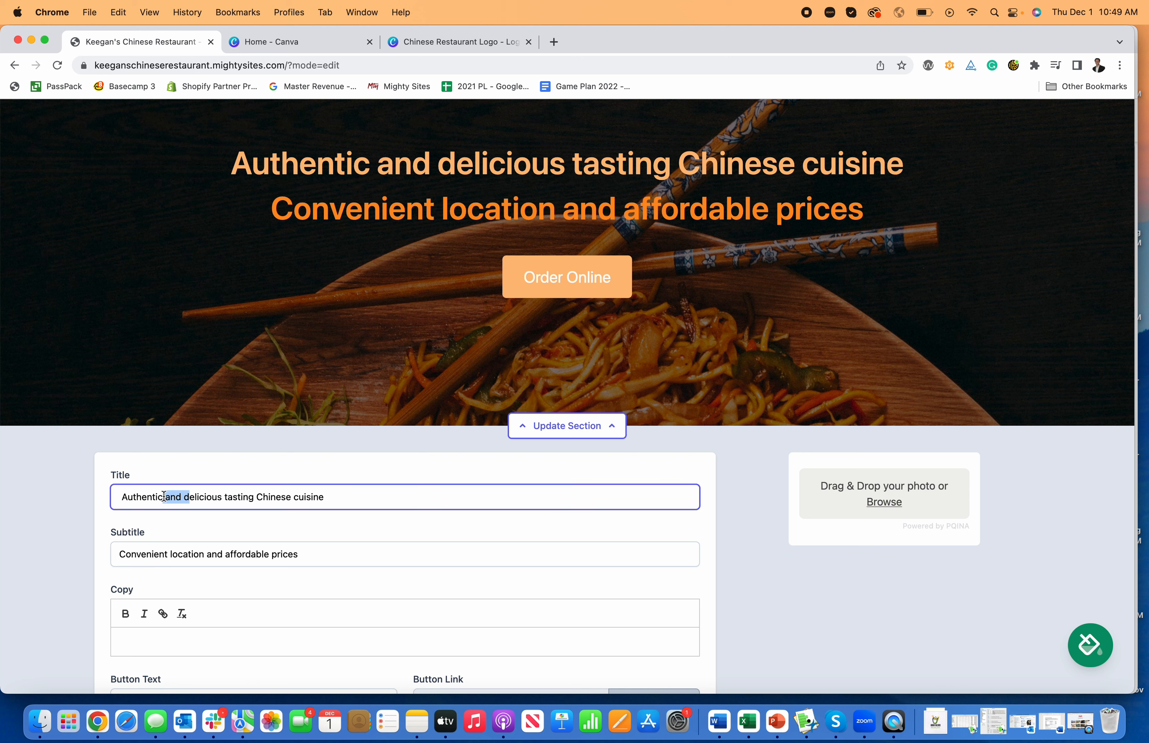
pyautogui.press('BackSpace')
pyautogui.press('BackSpace')
pyautogui.press('BackSpace')
pyautogui.press('BackSpace')
pyautogui.press('BackSpace')
pyautogui.press('BackSpace')
pyautogui.press('BackSpace')
pyautogui.press('BackSpace')
pyautogui.press('BackSpace')
pyautogui.press('BackSpace')
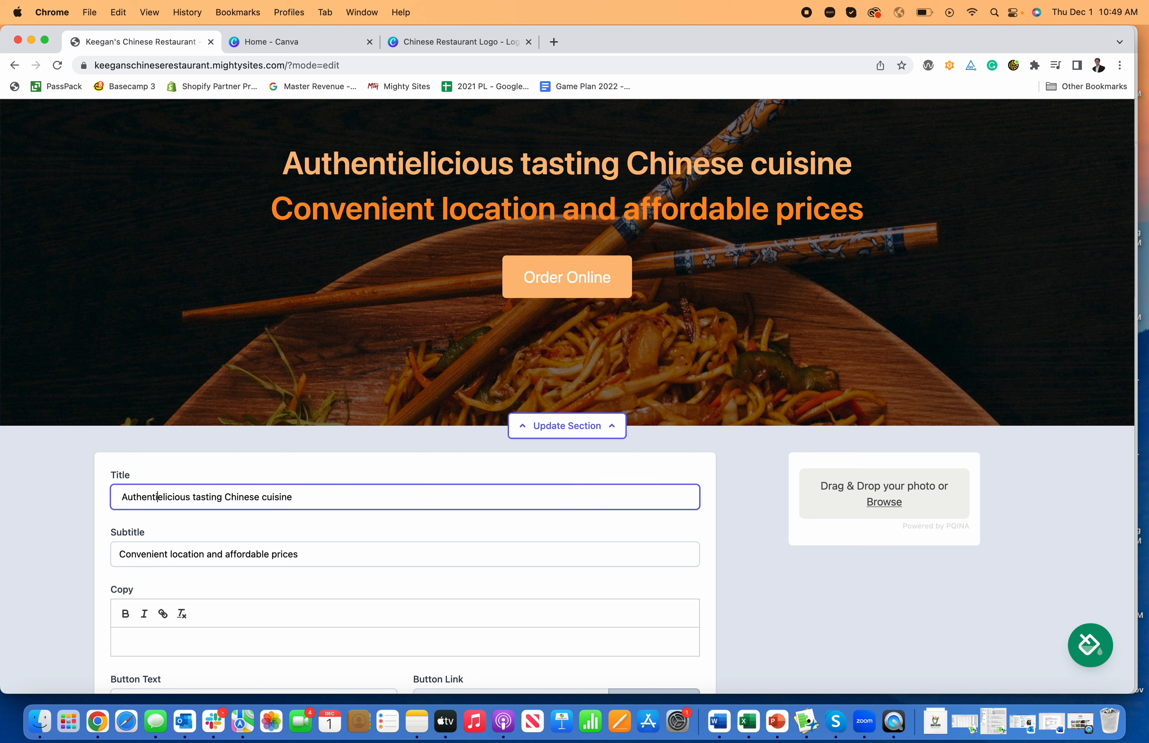
pyautogui.write('D')
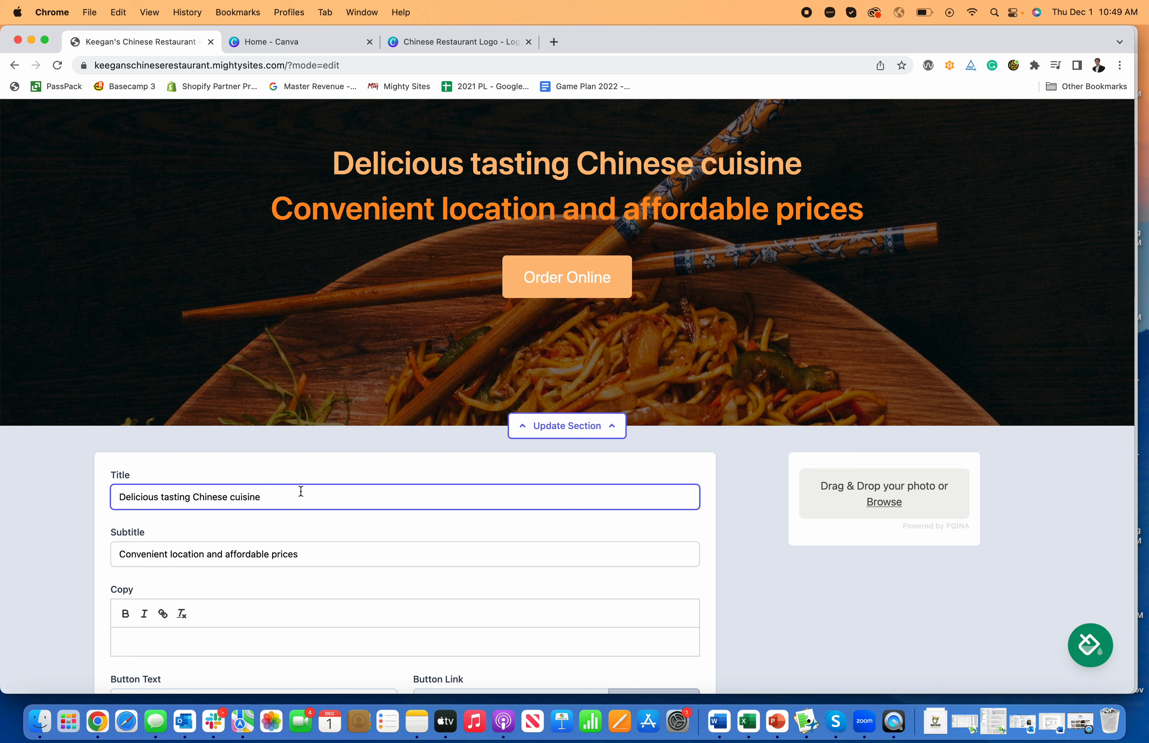
# Reduce the hero banner's title to "Delicious Chinese Cuisine" with a capital C in the last word and save the section
pyautogui.moveTo(191, 497); pyautogui.dragTo(165, 498)
pyautogui.press('BackSpace')
pyautogui.press('BackSpace')
pyautogui.press('BackSpace')
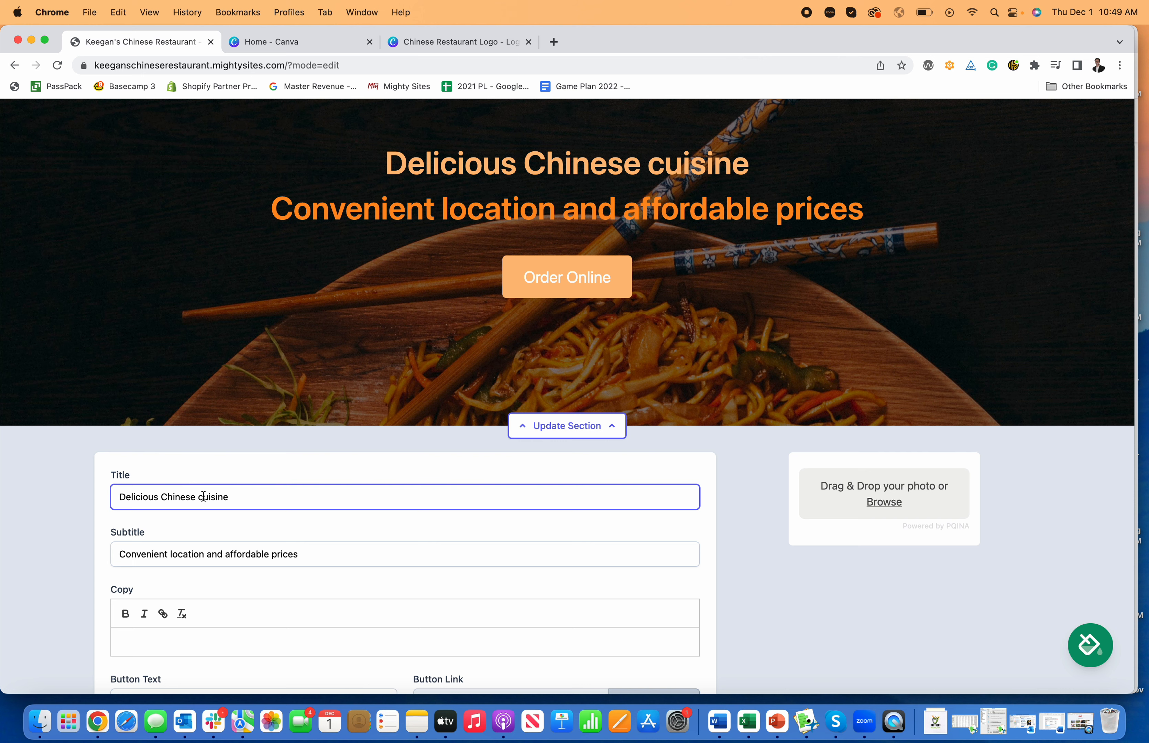
pyautogui.press('BackSpace')
pyautogui.write('C')
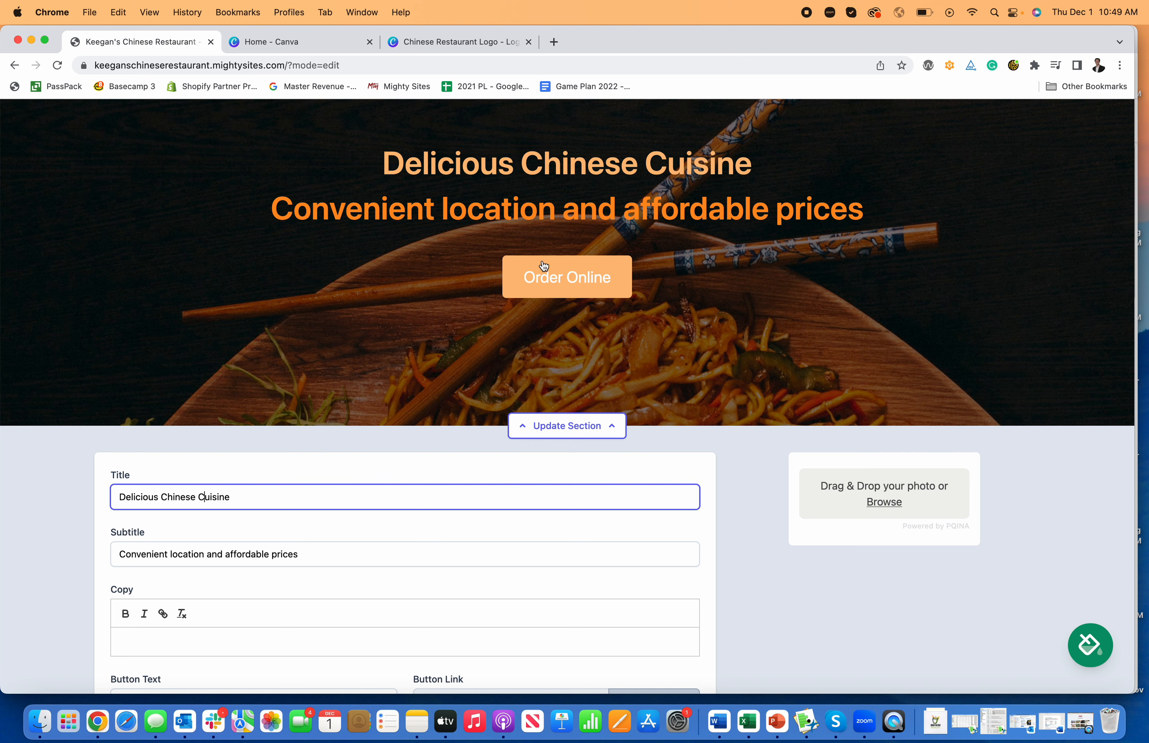
pyautogui.scroll(-3, 384, 389)
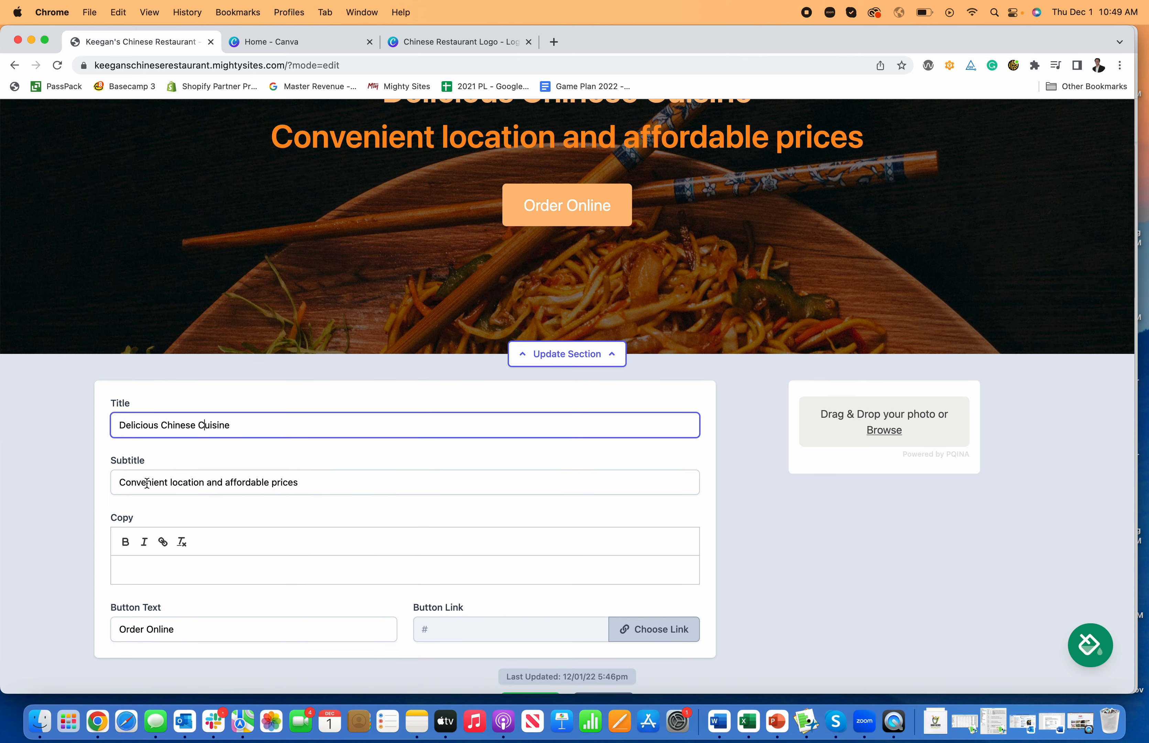
pyautogui.scroll(-3, 569, 667)
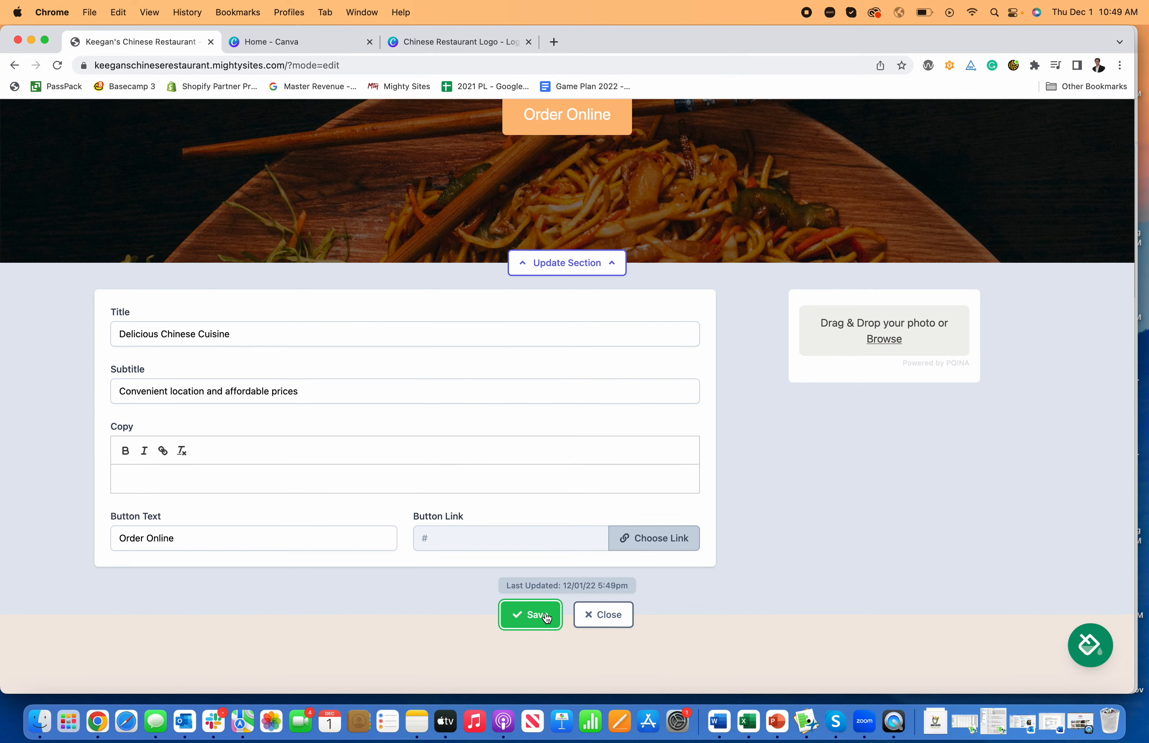
pyautogui.click(533, 618)
# Open the hero button's link options and look through the Another Website, My Website and PDF File link types
pyautogui.scroll(-3, 544, 613)
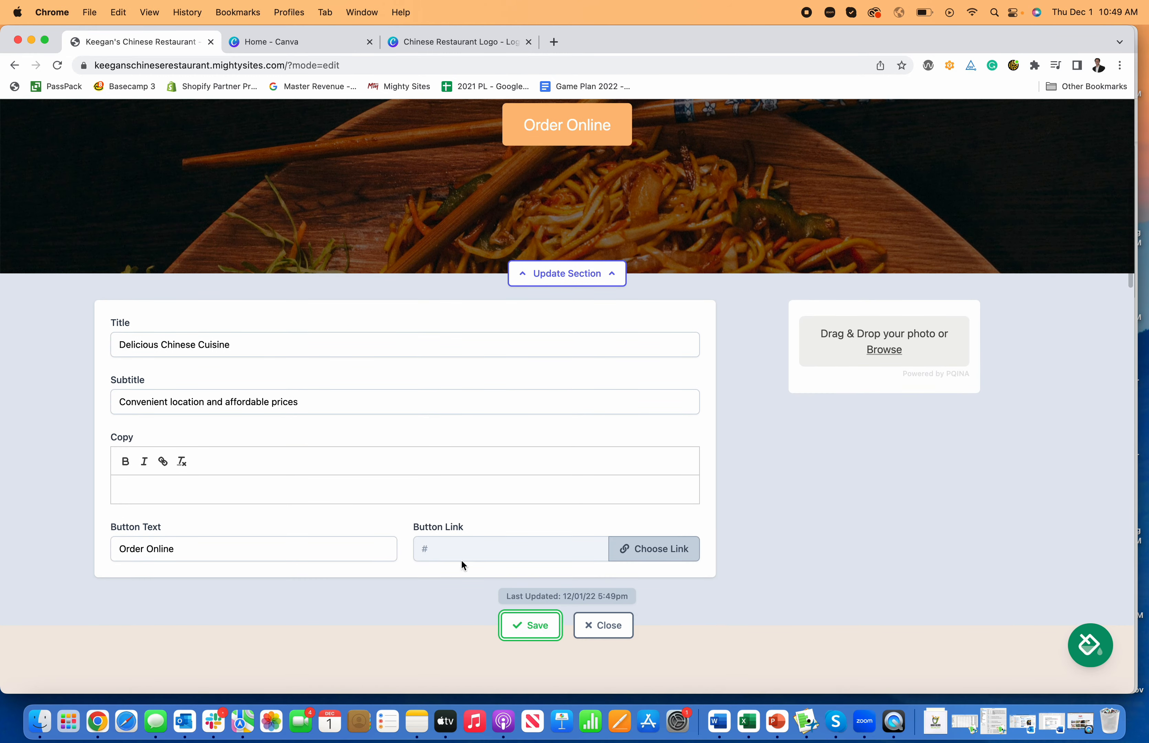
pyautogui.click(665, 548)
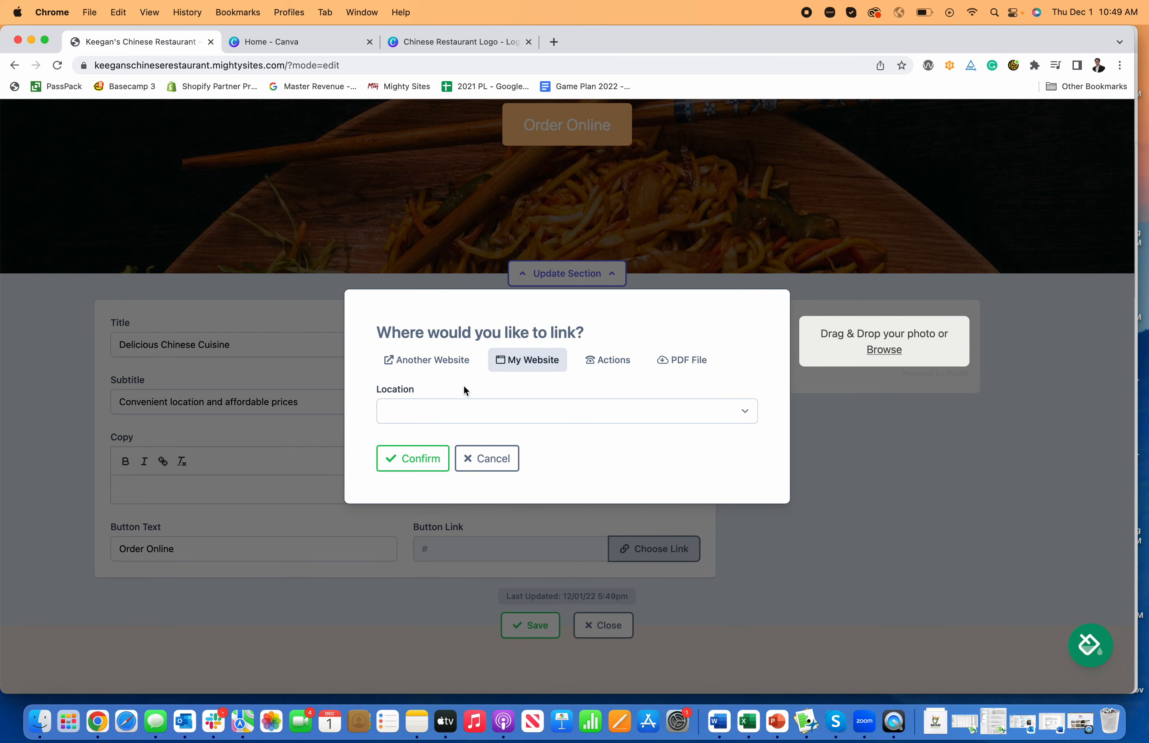
pyautogui.click(429, 366)
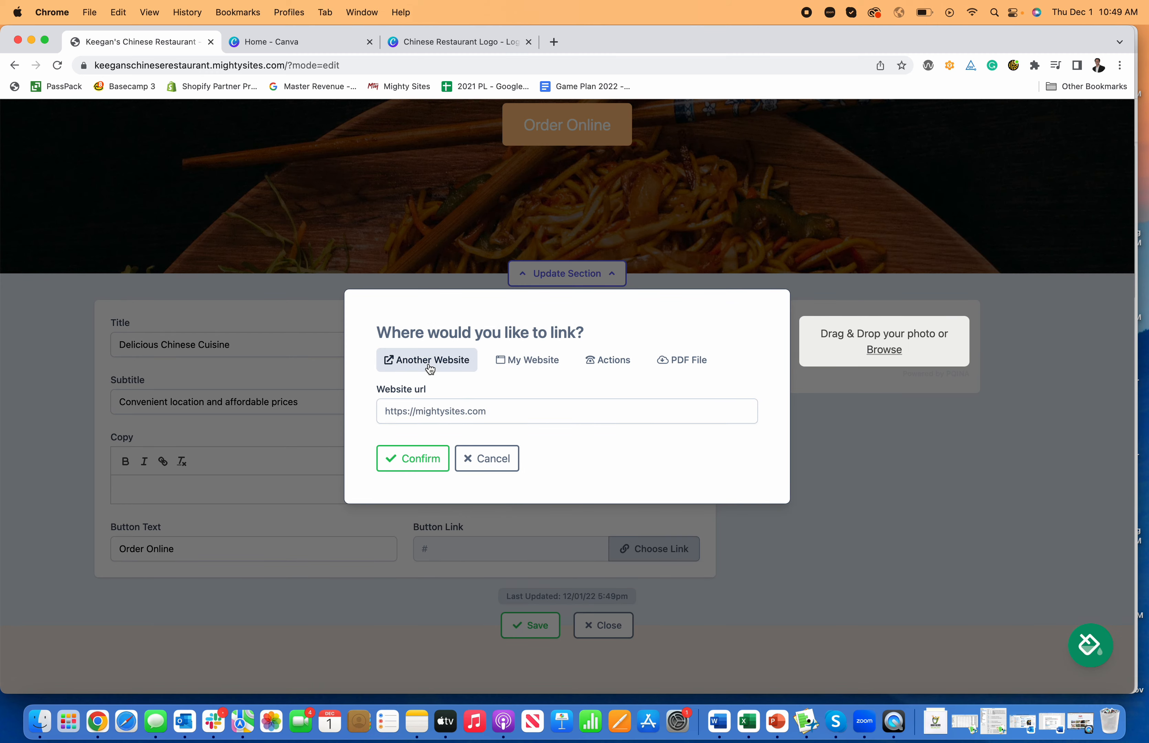
pyautogui.click(539, 360)
pyautogui.click(482, 413)
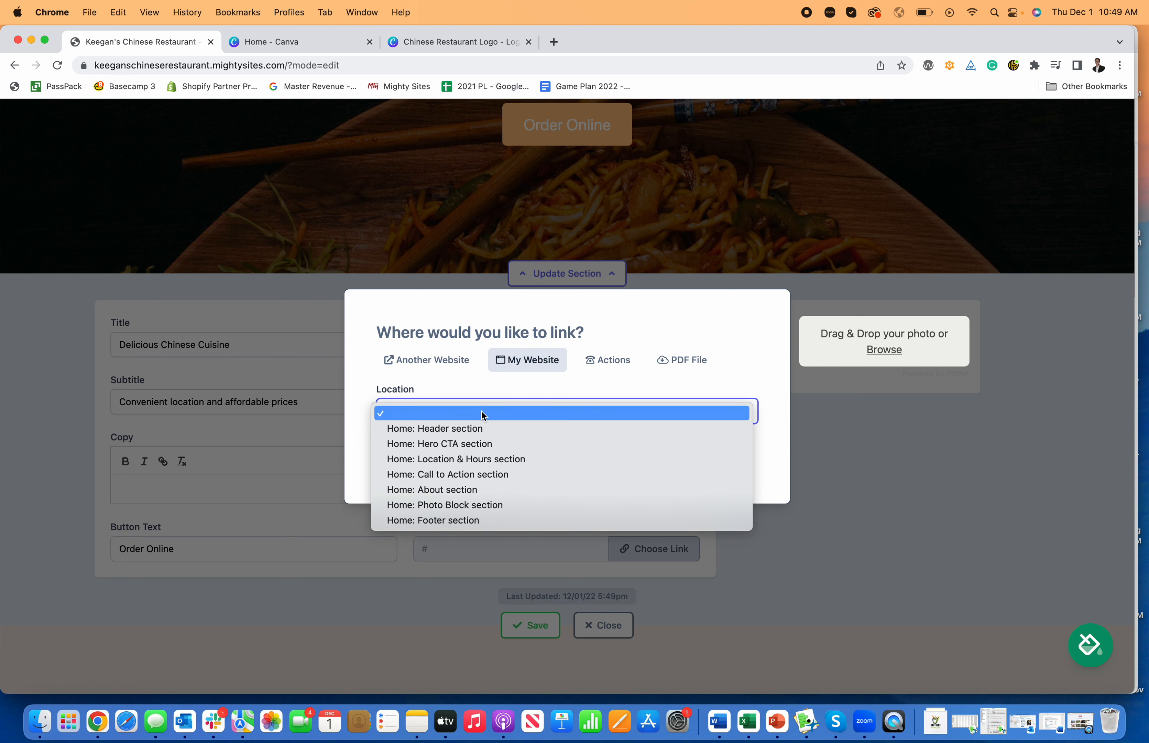
pyautogui.click(483, 414)
pyautogui.click(680, 362)
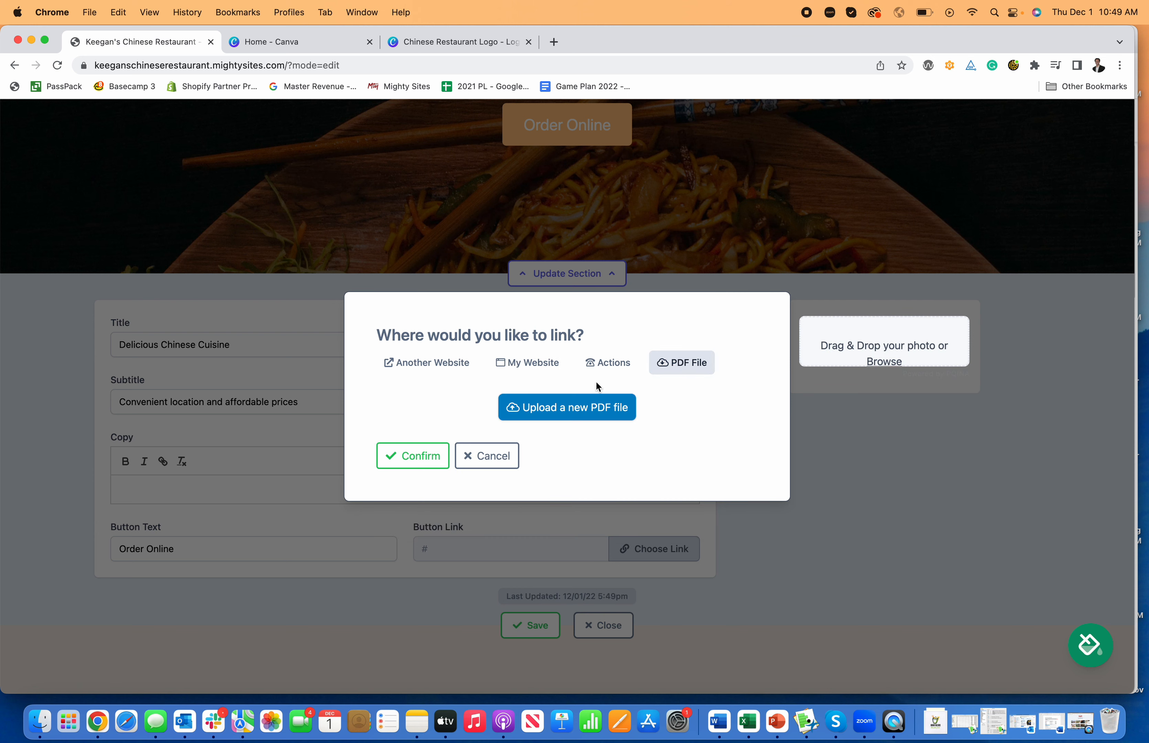
# Link the hero button to the Click to Call action and confirm the link
pyautogui.click(593, 371)
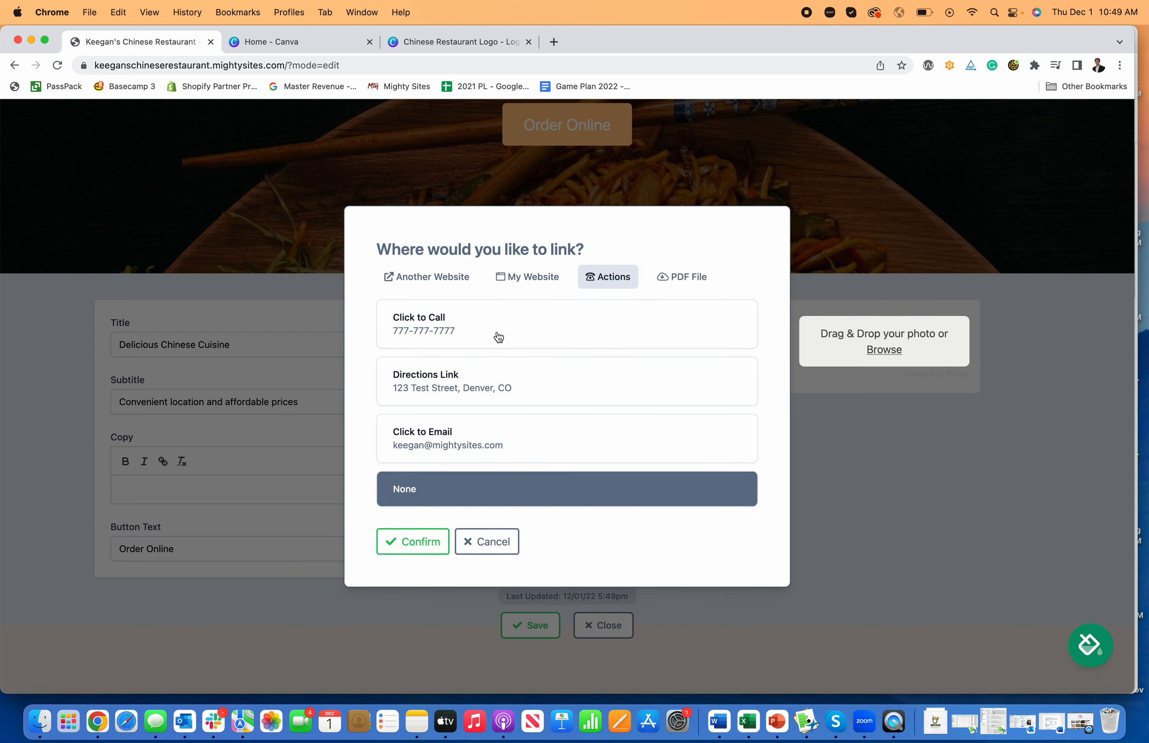
pyautogui.click(498, 321)
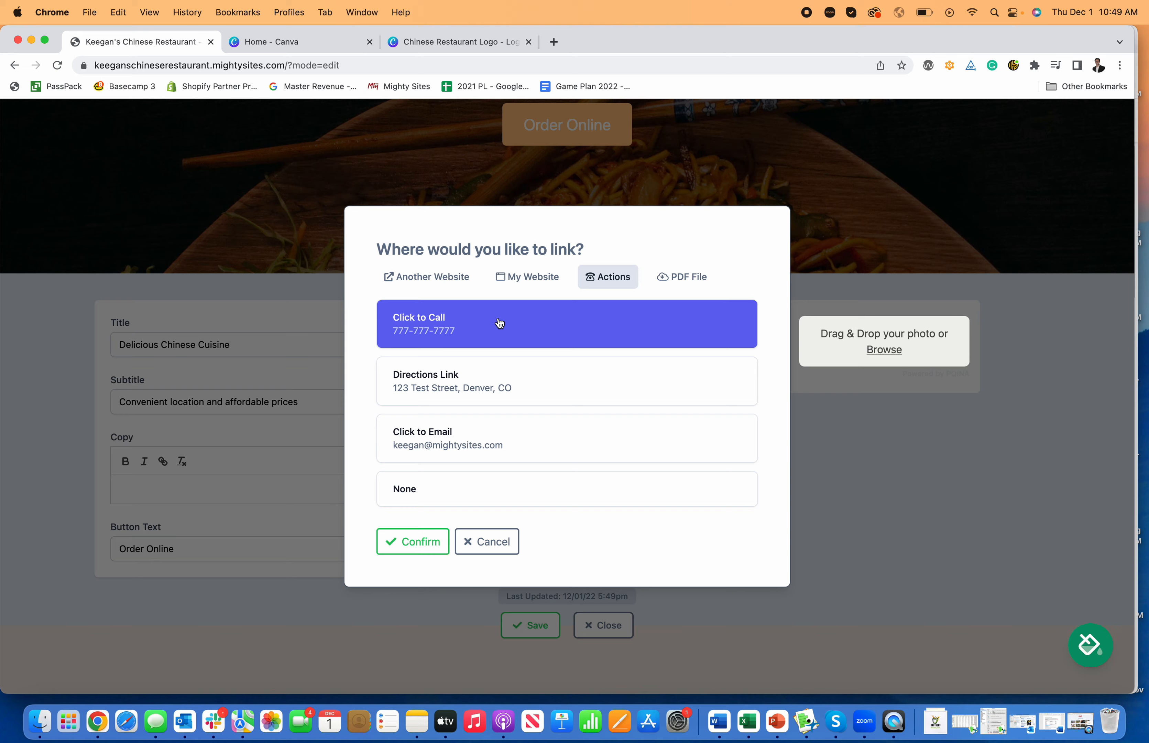
pyautogui.click(441, 556)
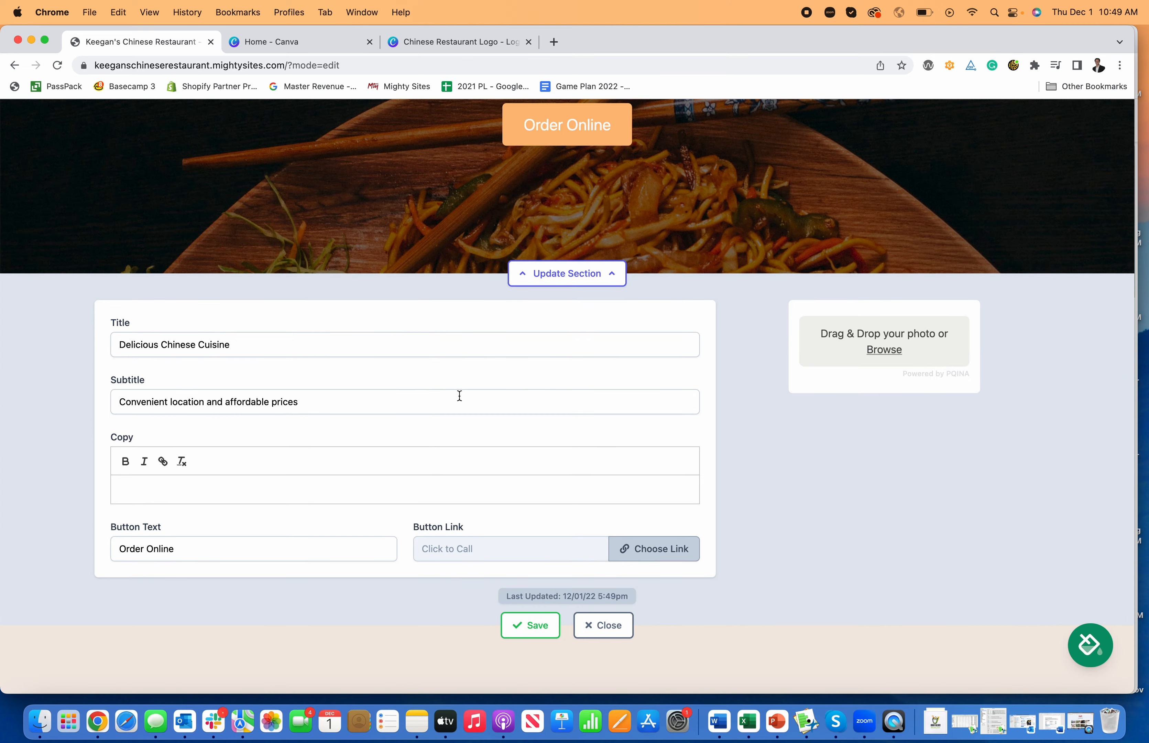
# Rename the hero button "Call To Order", save the hero section and close its settings
pyautogui.scroll(3, 492, 338)
pyautogui.scroll(-4, 497, 372)
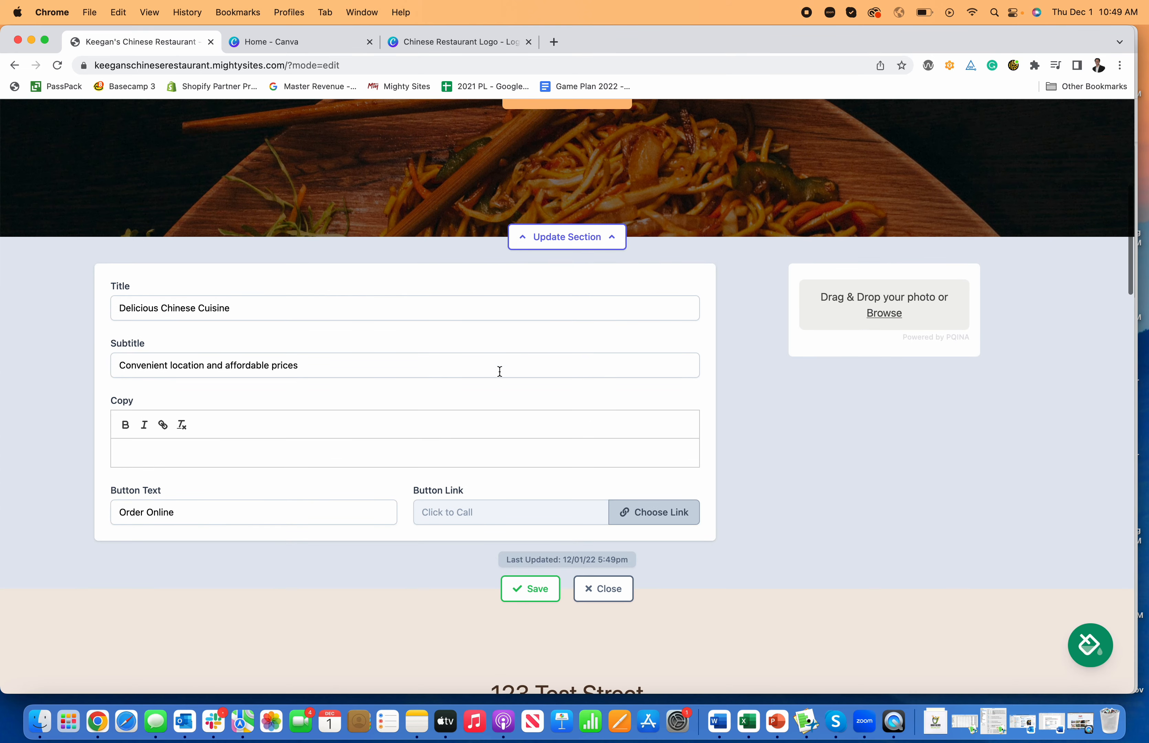
pyautogui.tripleClick(188, 511)
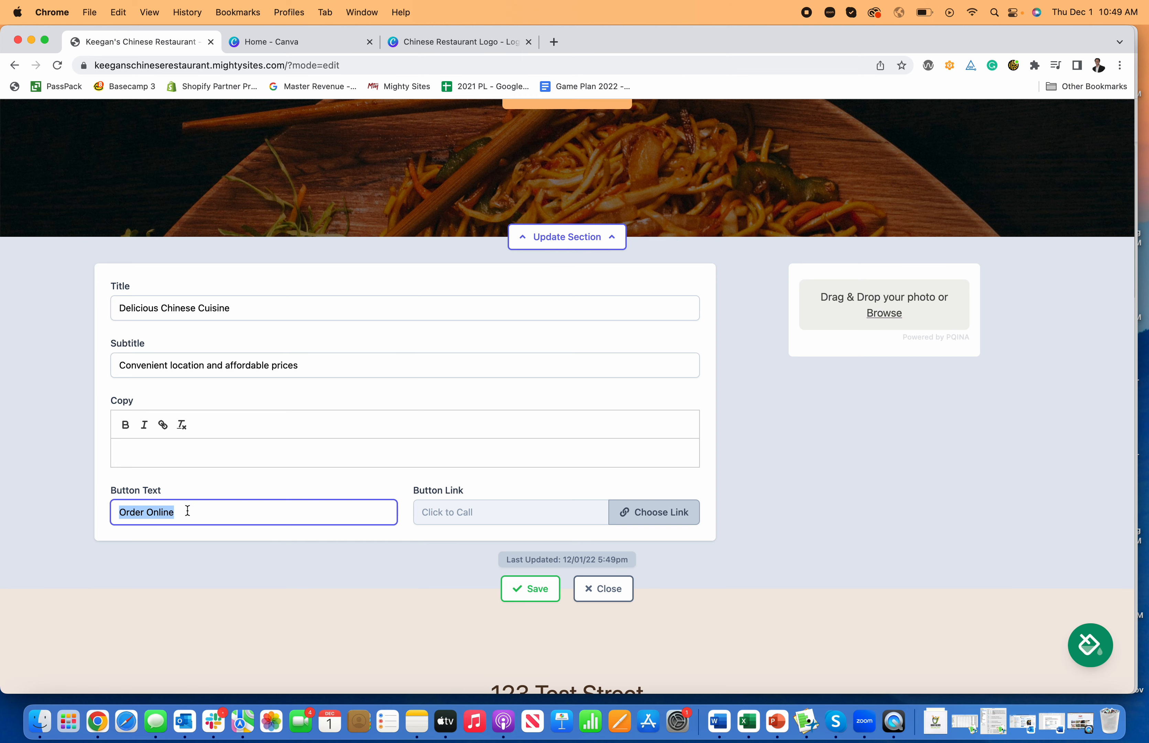
pyautogui.write('Call To Order')
pyautogui.click(530, 588)
pyautogui.scroll(5, 534, 555)
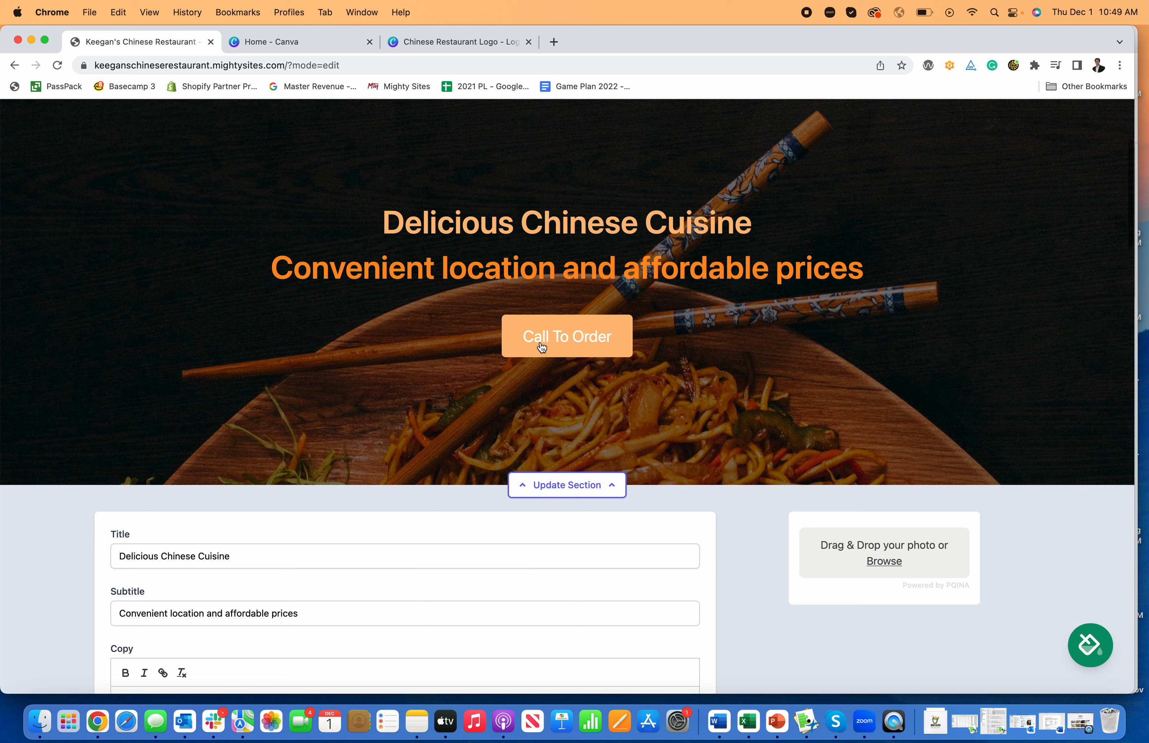
pyautogui.click(617, 489)
pyautogui.scroll(4, 659, 472)
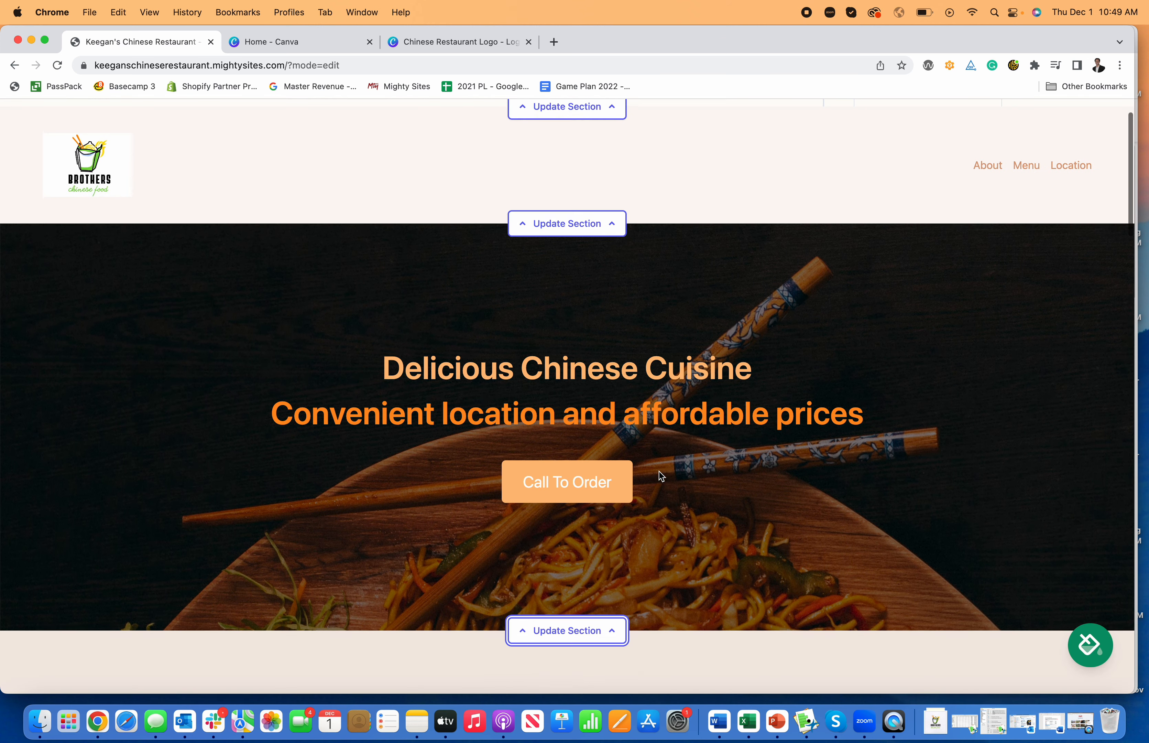
# Open the settings of the section with the street address and opening hours
pyautogui.scroll(-1, 638, 474)
pyautogui.scroll(2, 636, 474)
pyautogui.scroll(-3, 589, 488)
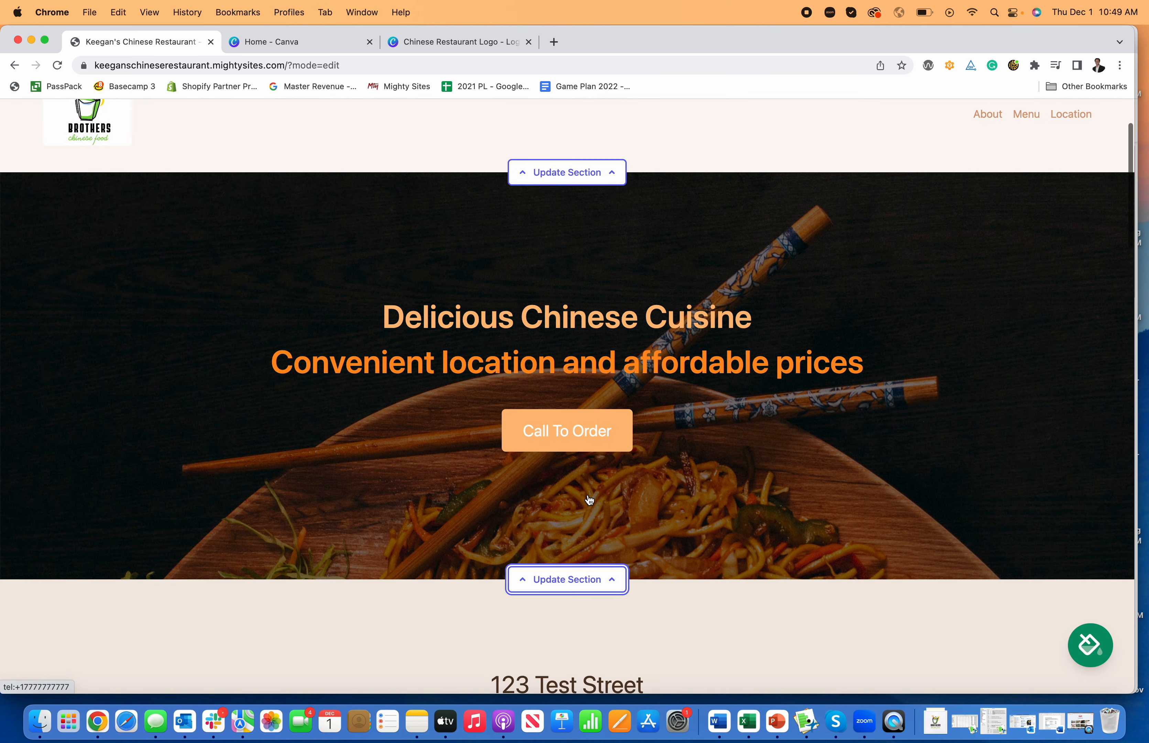
pyautogui.scroll(-8, 584, 459)
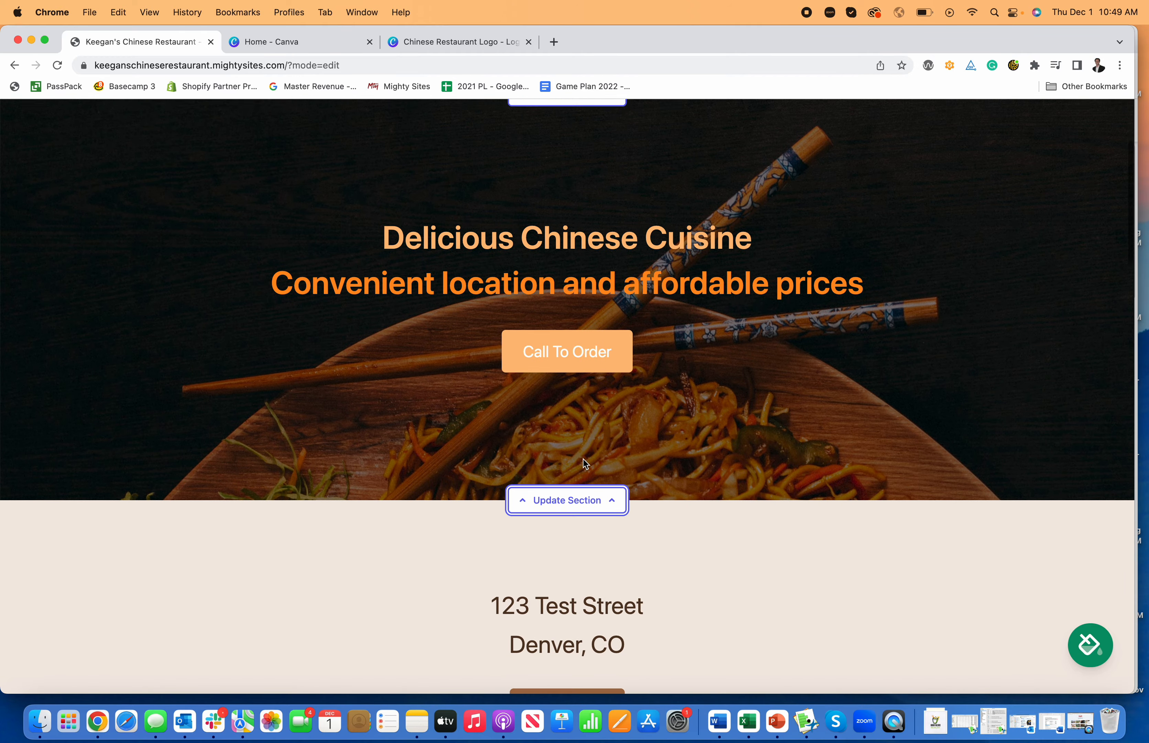
pyautogui.scroll(-2, 593, 397)
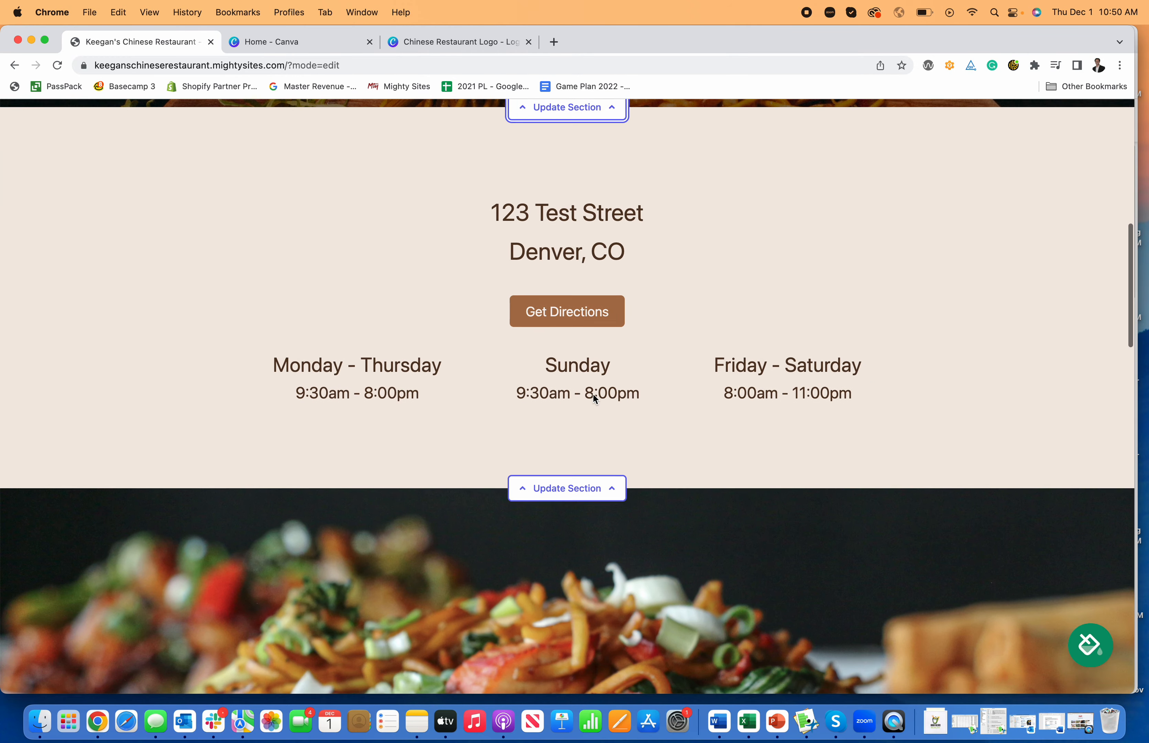
pyautogui.click(595, 482)
pyautogui.scroll(-2, 595, 483)
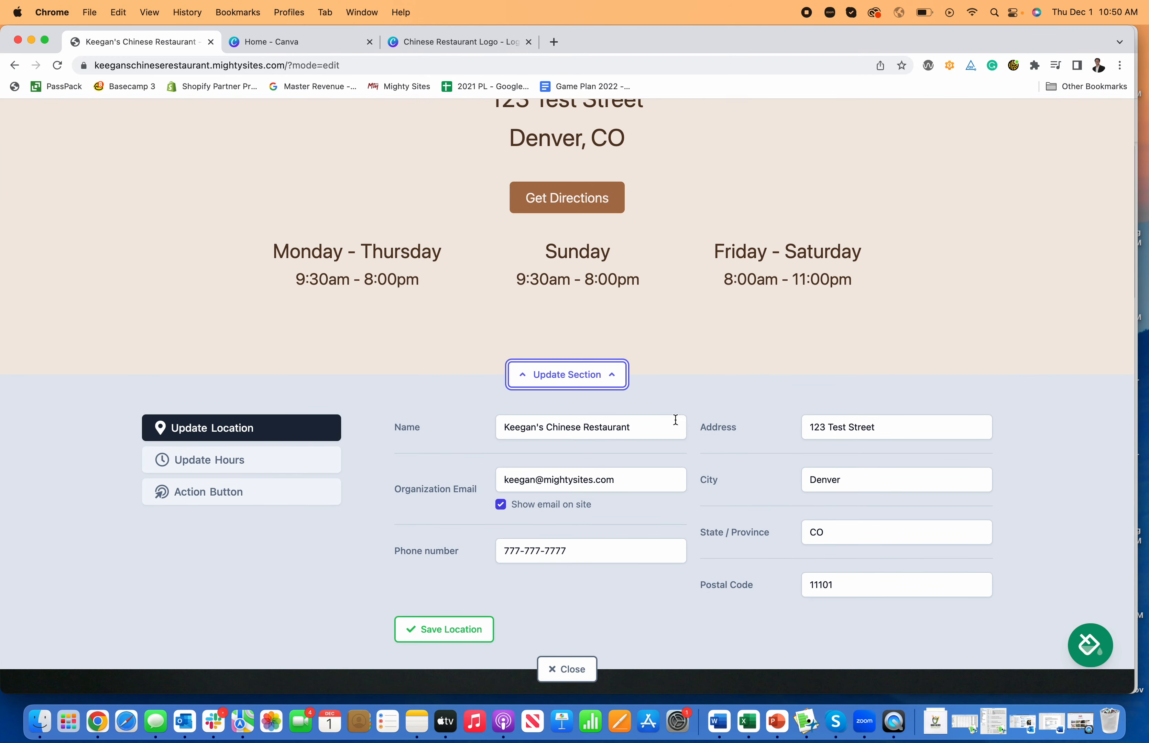
# View the section's action button settings, test the Get Directions link and close the map page it opens
pyautogui.click(280, 493)
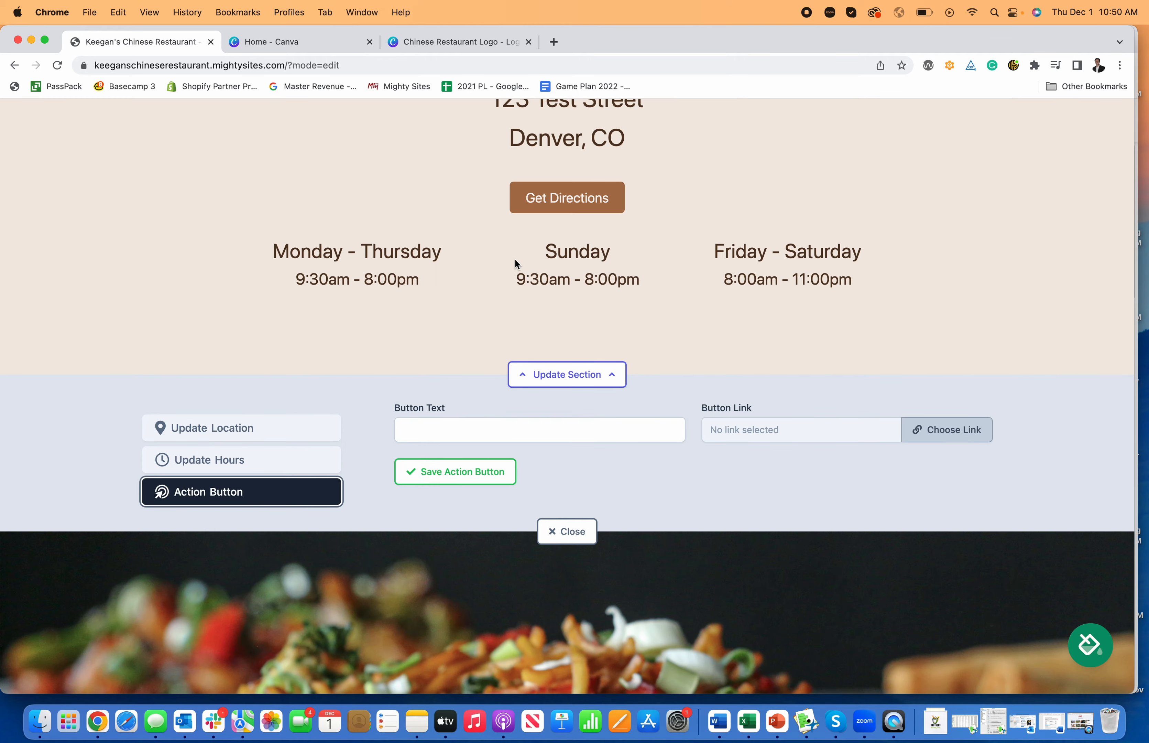
pyautogui.click(560, 202)
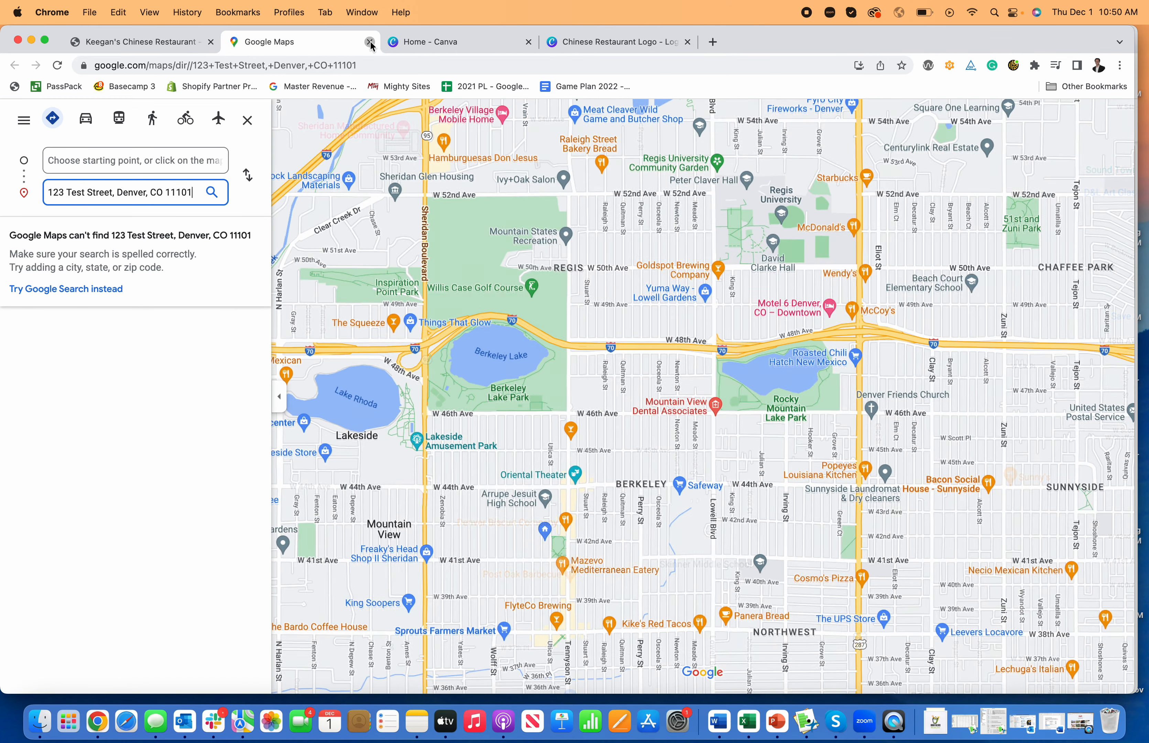
pyautogui.click(370, 42)
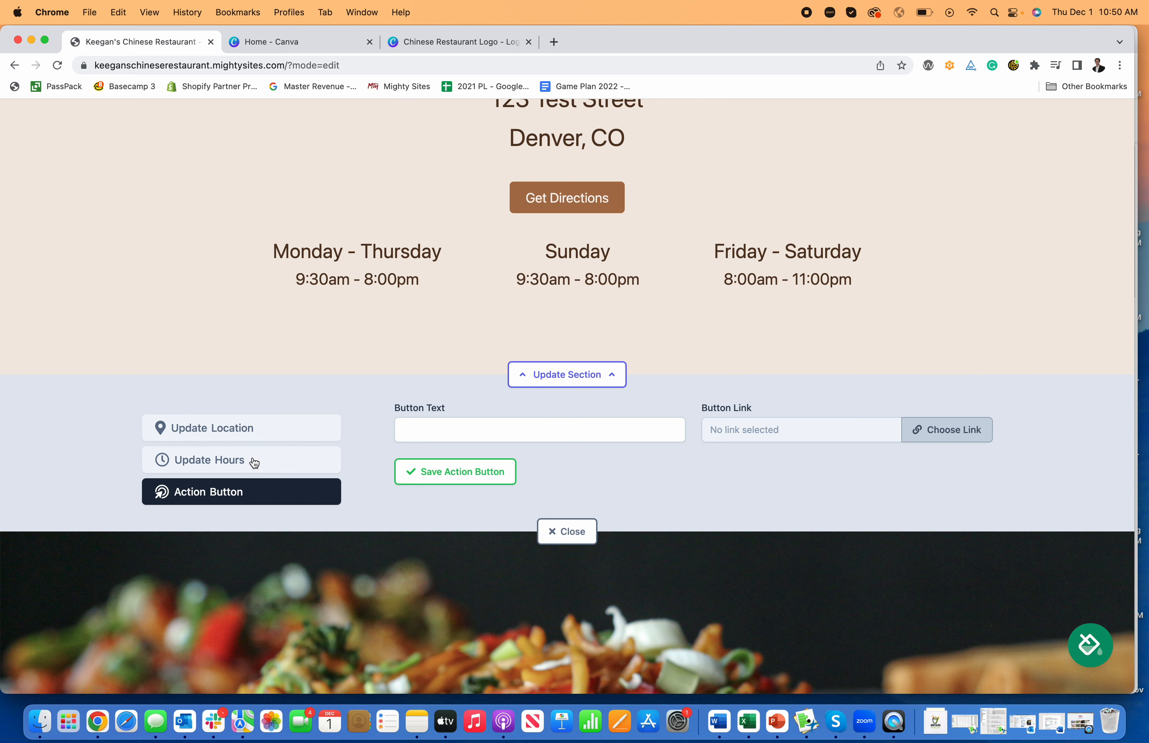
# Look over the section's hours and location settings, save the location details and close the settings
pyautogui.scroll(3, 601, 333)
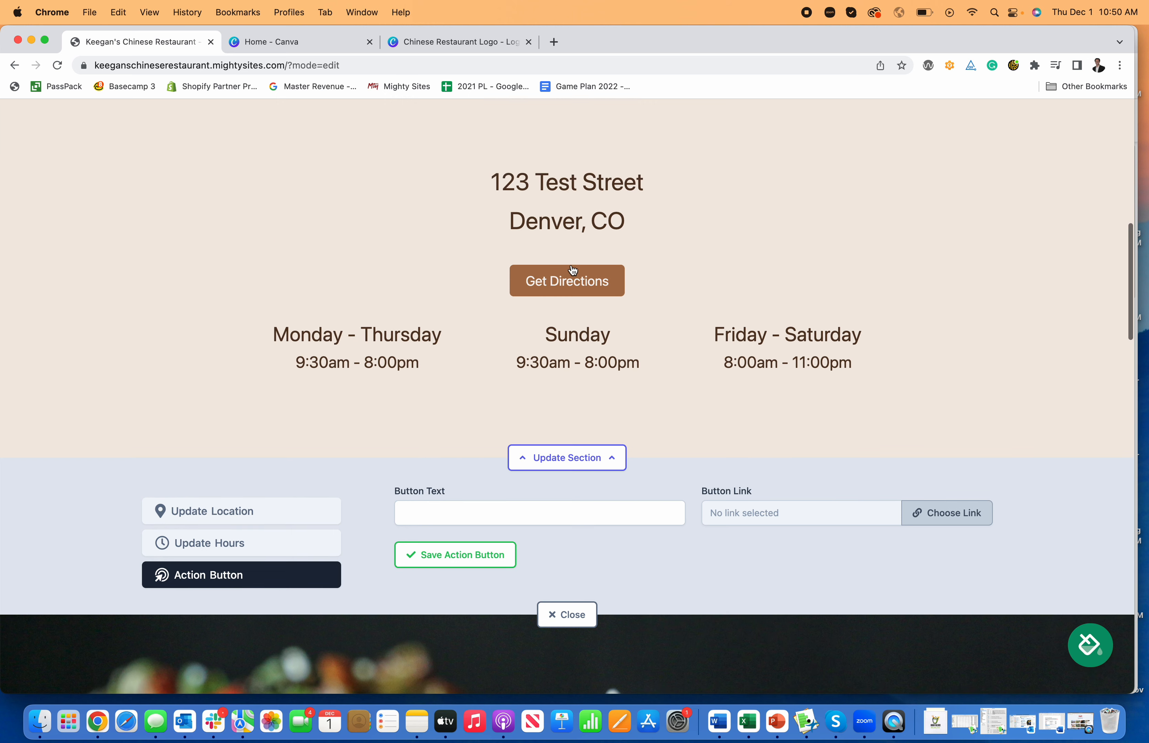
pyautogui.click(244, 543)
pyautogui.scroll(-2, 627, 522)
pyautogui.click(236, 415)
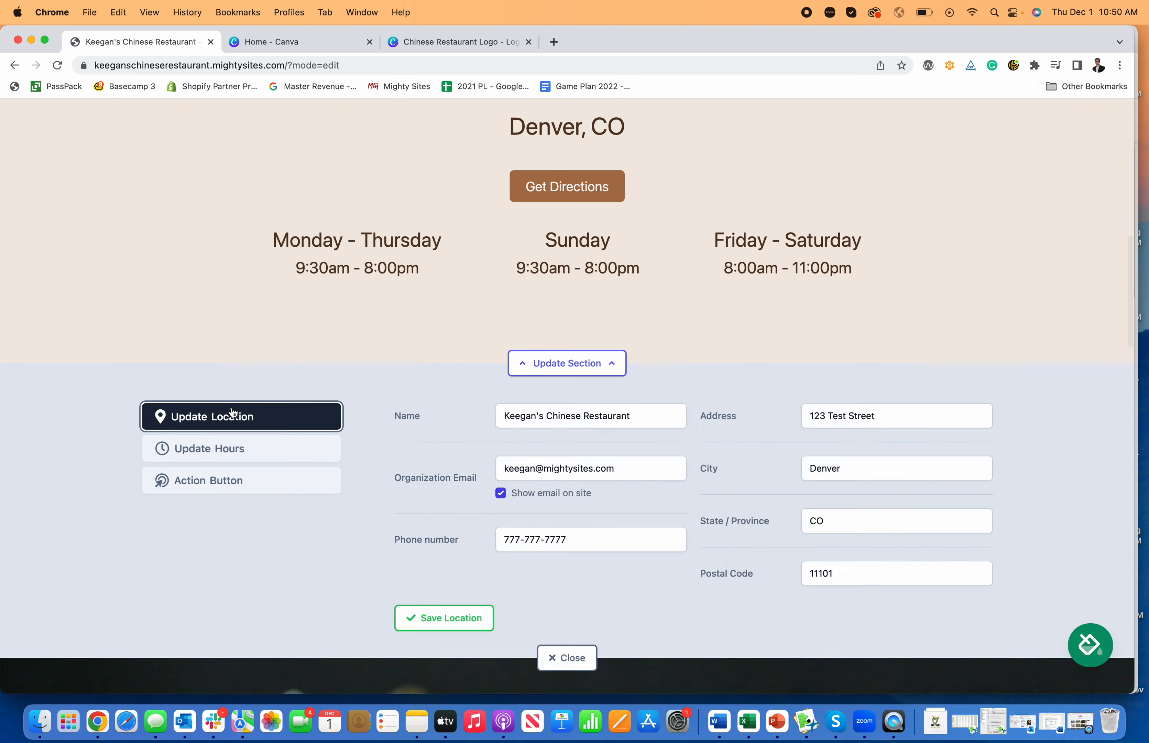
pyautogui.scroll(-2, 531, 460)
pyautogui.click(430, 543)
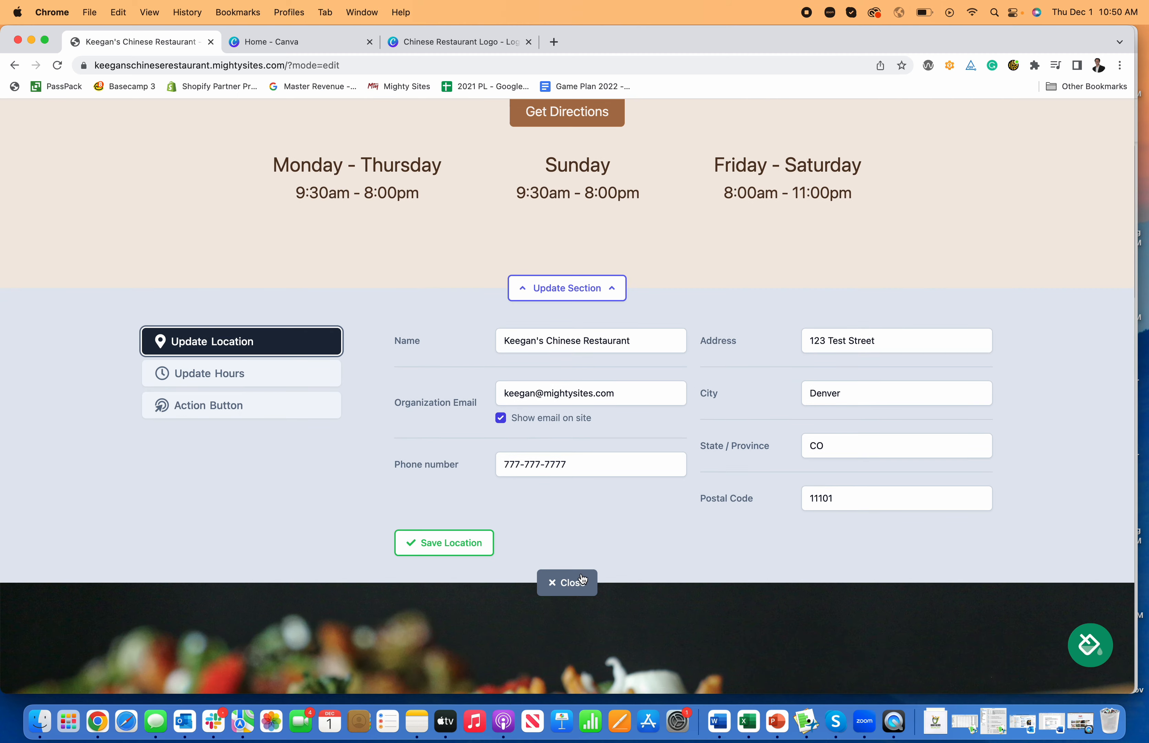
# Open the settings of the section describing the restaurant's reputation and set its button text to "View Our Menu"
pyautogui.scroll(3, 686, 267)
pyautogui.scroll(-4, 616, 354)
pyautogui.scroll(-6, 616, 354)
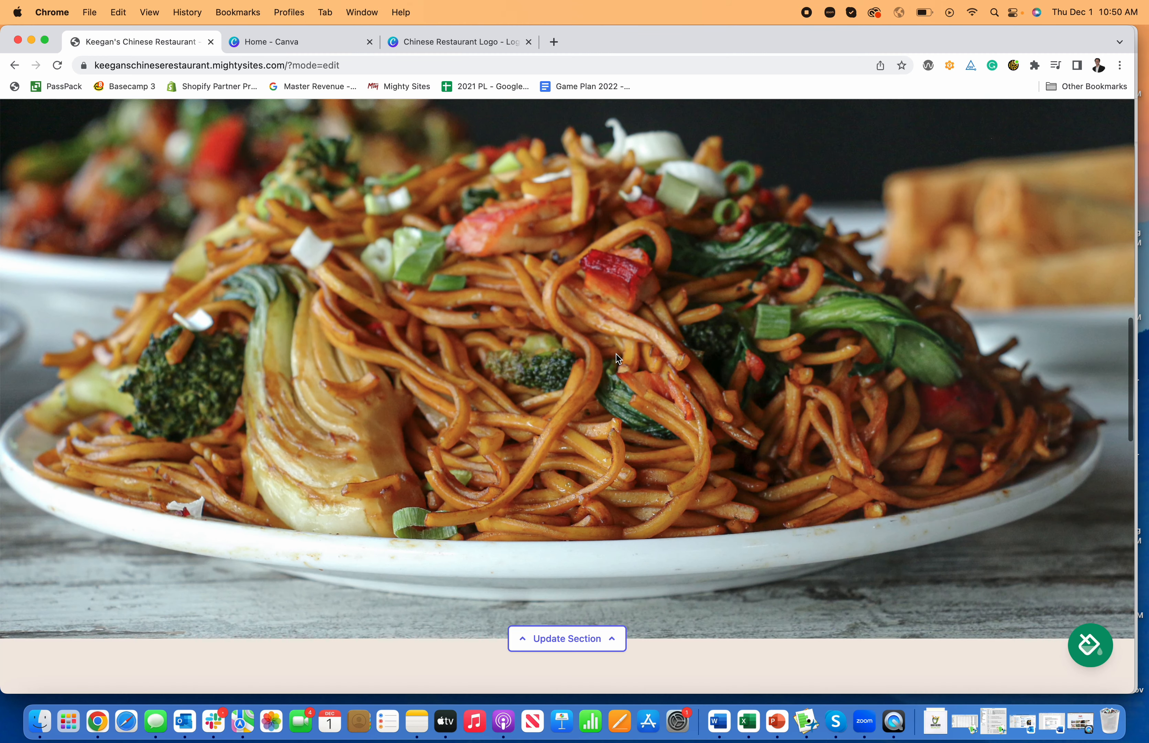
pyautogui.scroll(3, 826, 341)
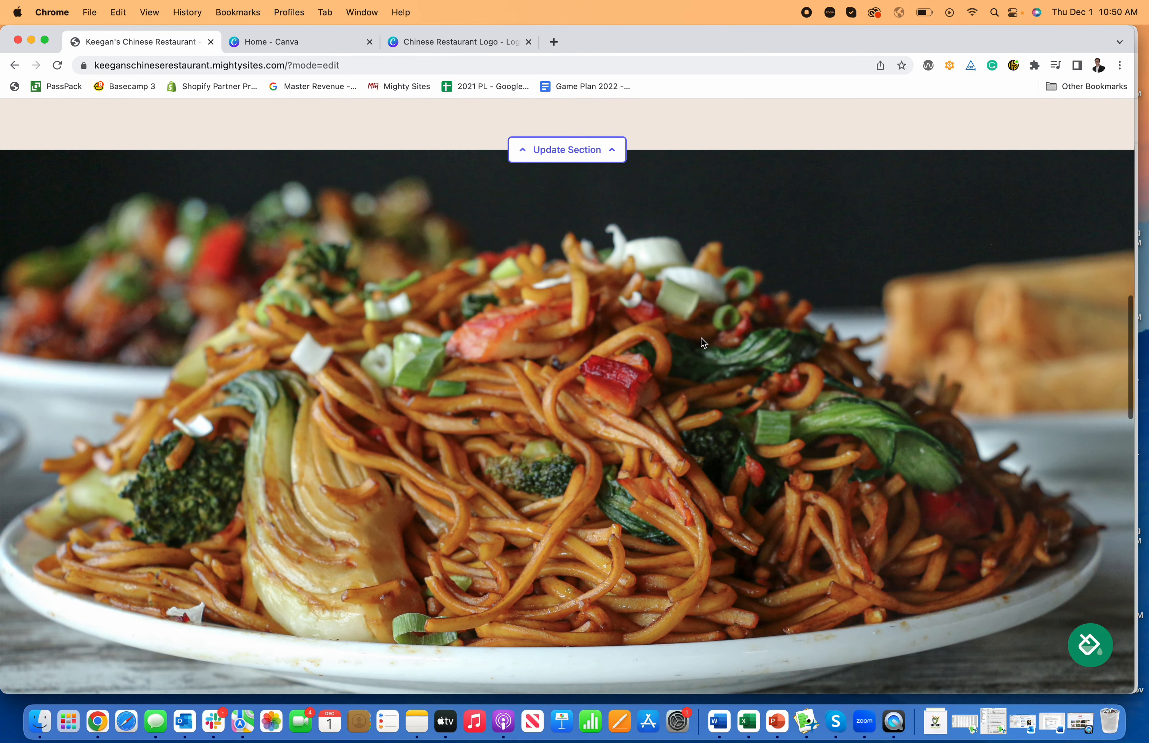
pyautogui.scroll(-6, 561, 341)
pyautogui.scroll(-5, 561, 340)
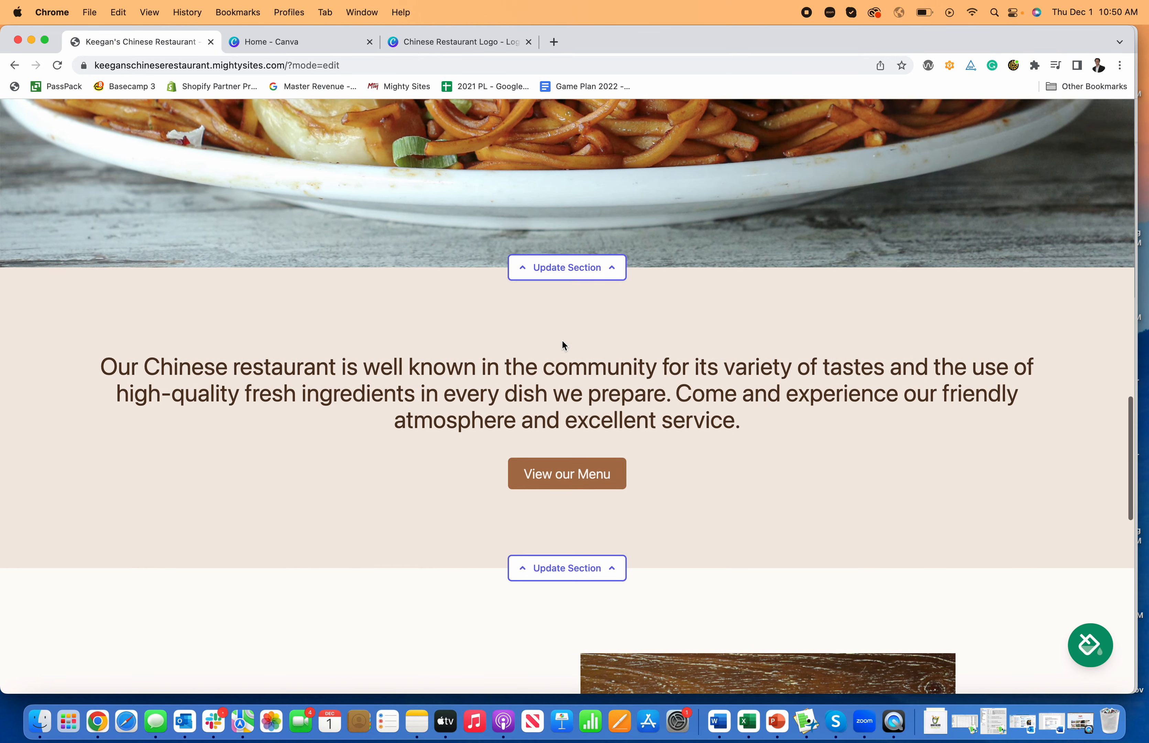
pyautogui.click(589, 480)
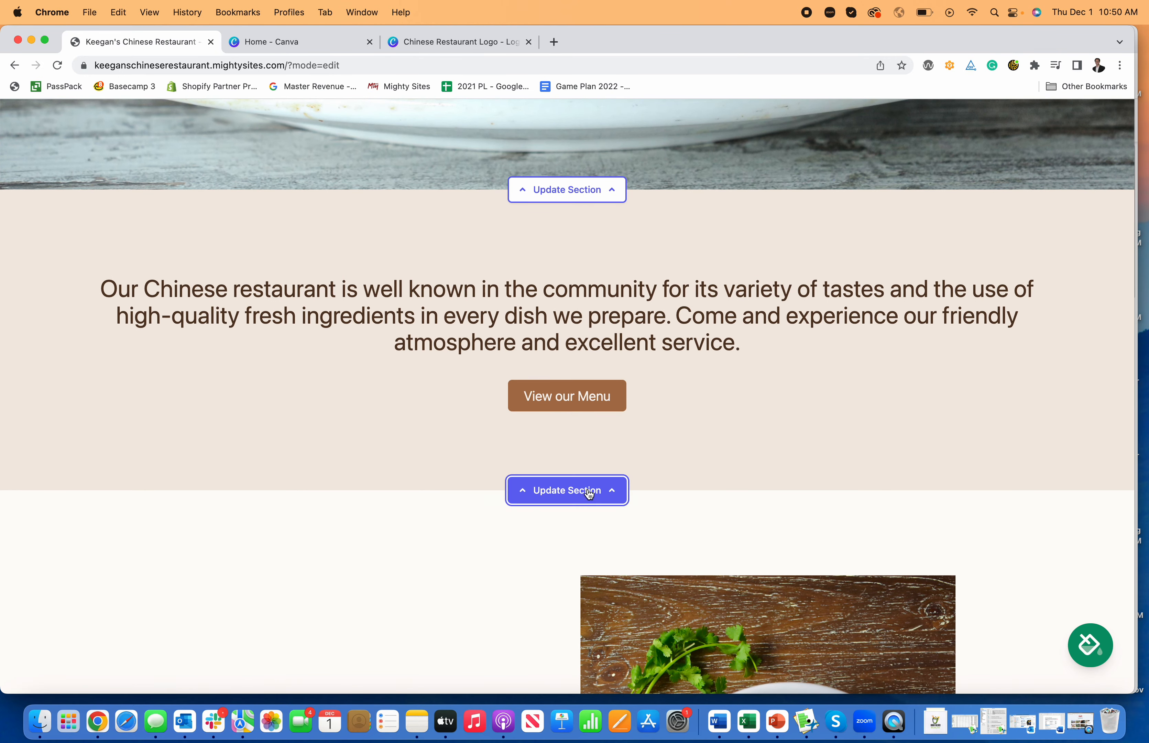
pyautogui.scroll(-2, 560, 430)
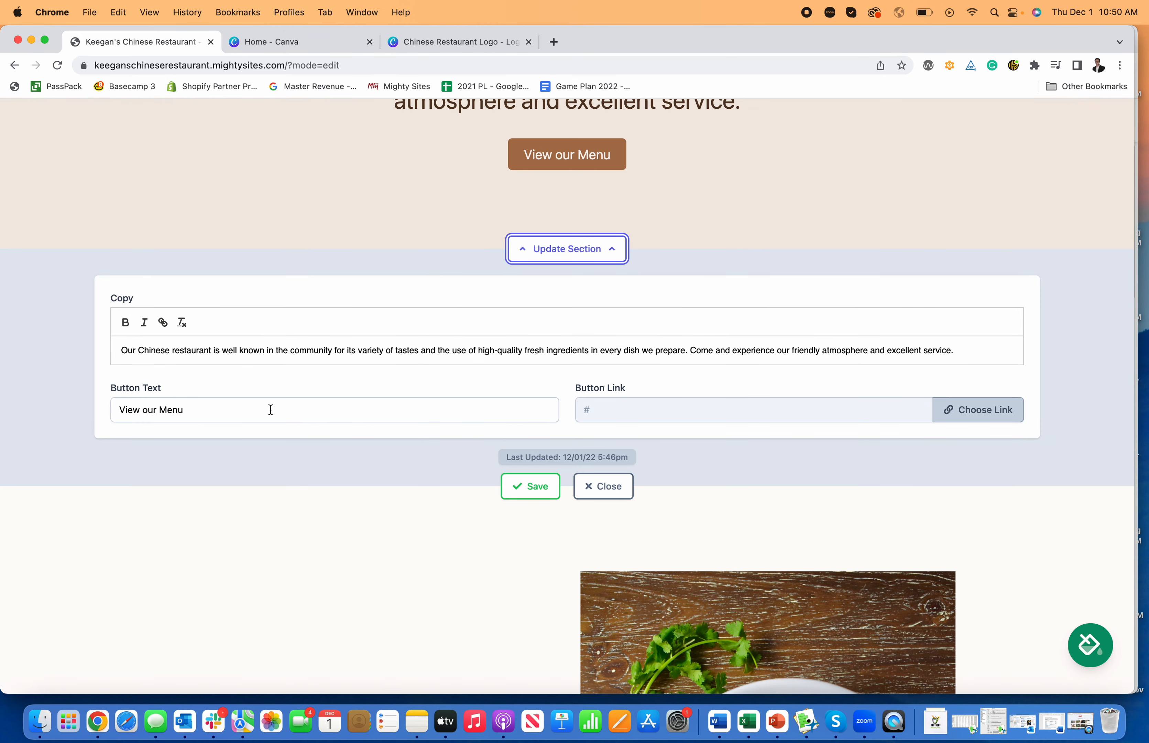
pyautogui.moveTo(189, 411); pyautogui.dragTo(67, 407)
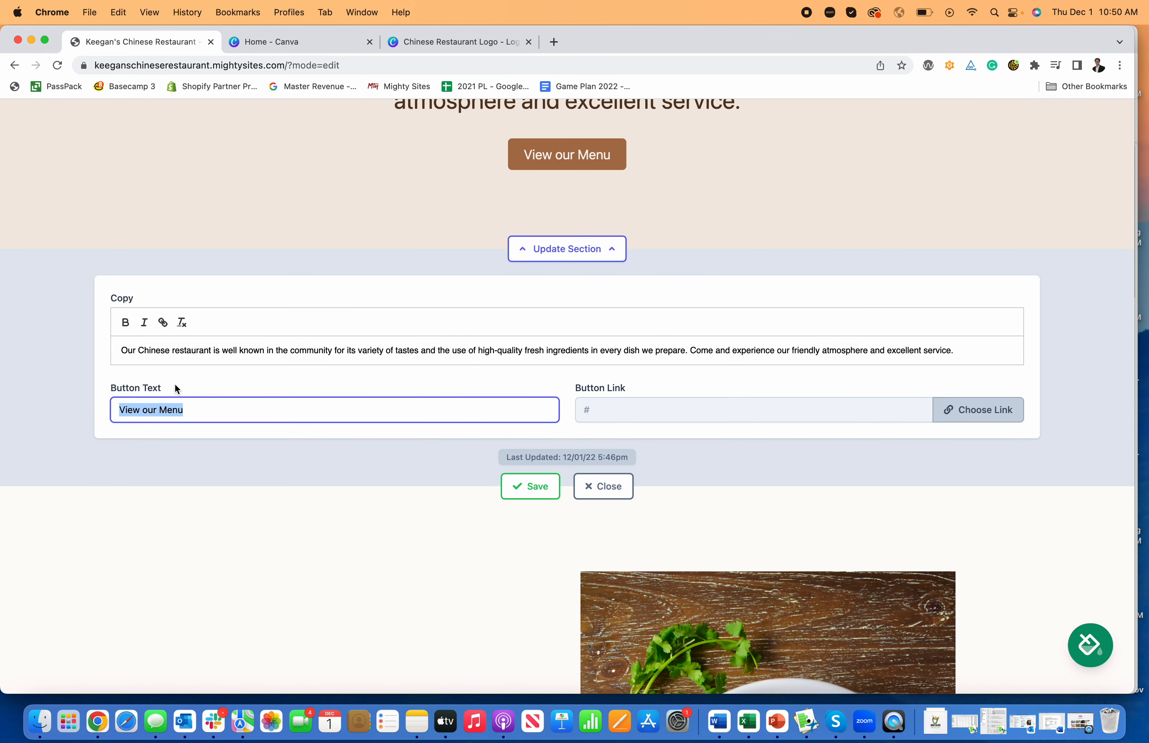
pyautogui.write('Menu')
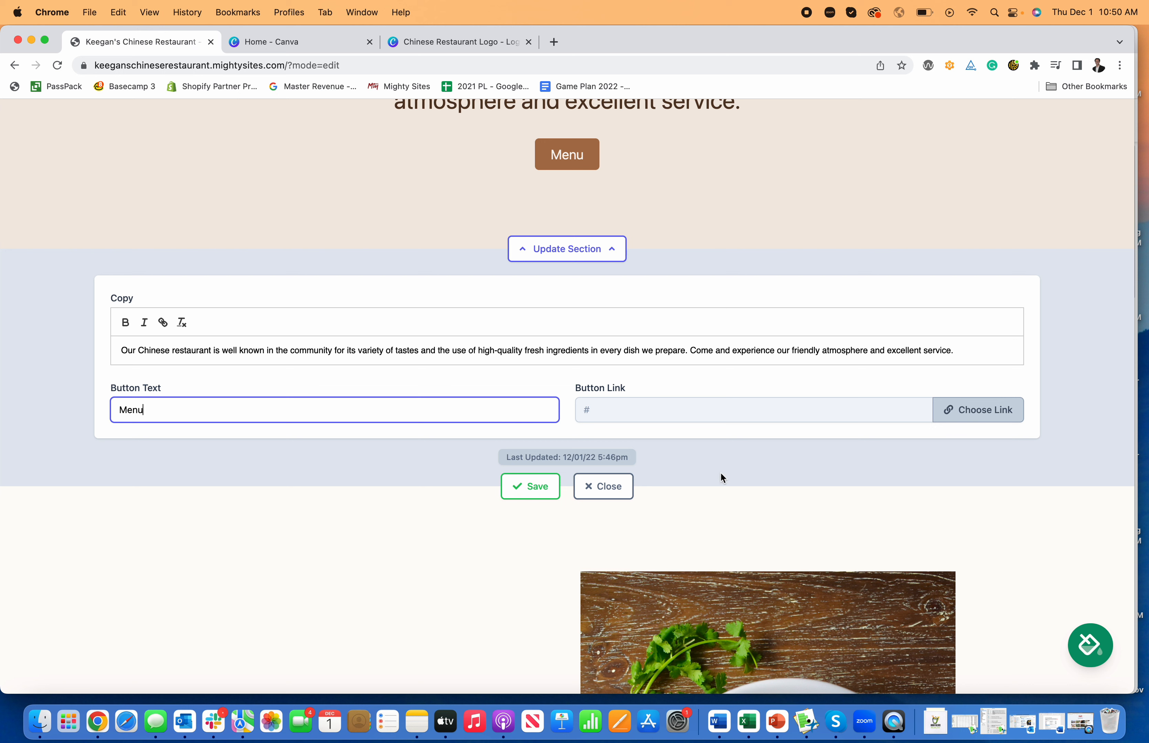
pyautogui.doubleClick(158, 407)
pyautogui.write('View Our Menu')
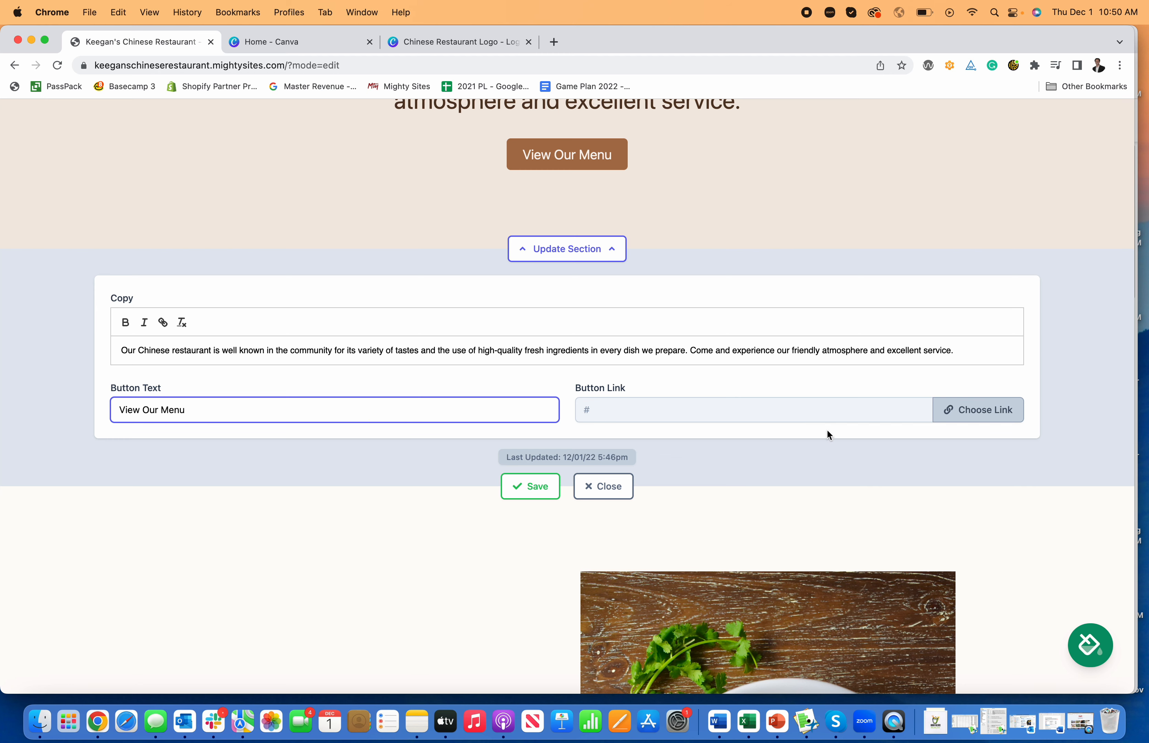
# Upload the PDF file Mighty_Menu as the menu button's link, save the section and close its settings
pyautogui.click(964, 416)
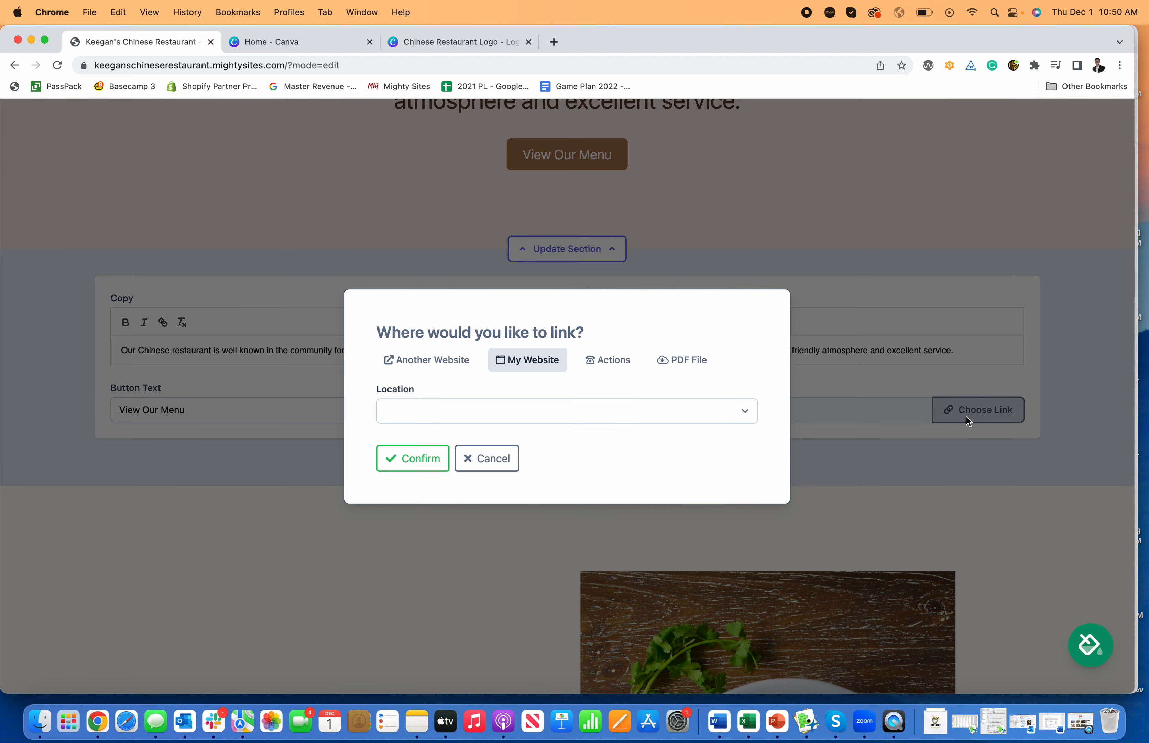
pyautogui.click(674, 364)
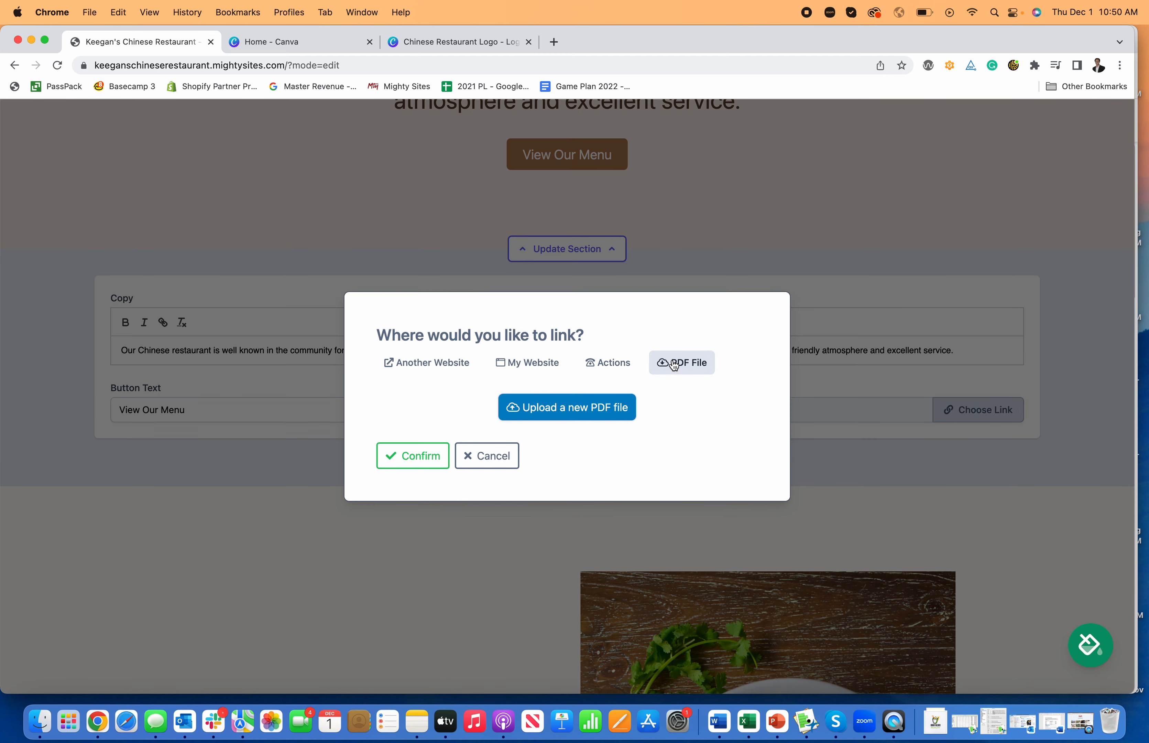
pyautogui.click(440, 368)
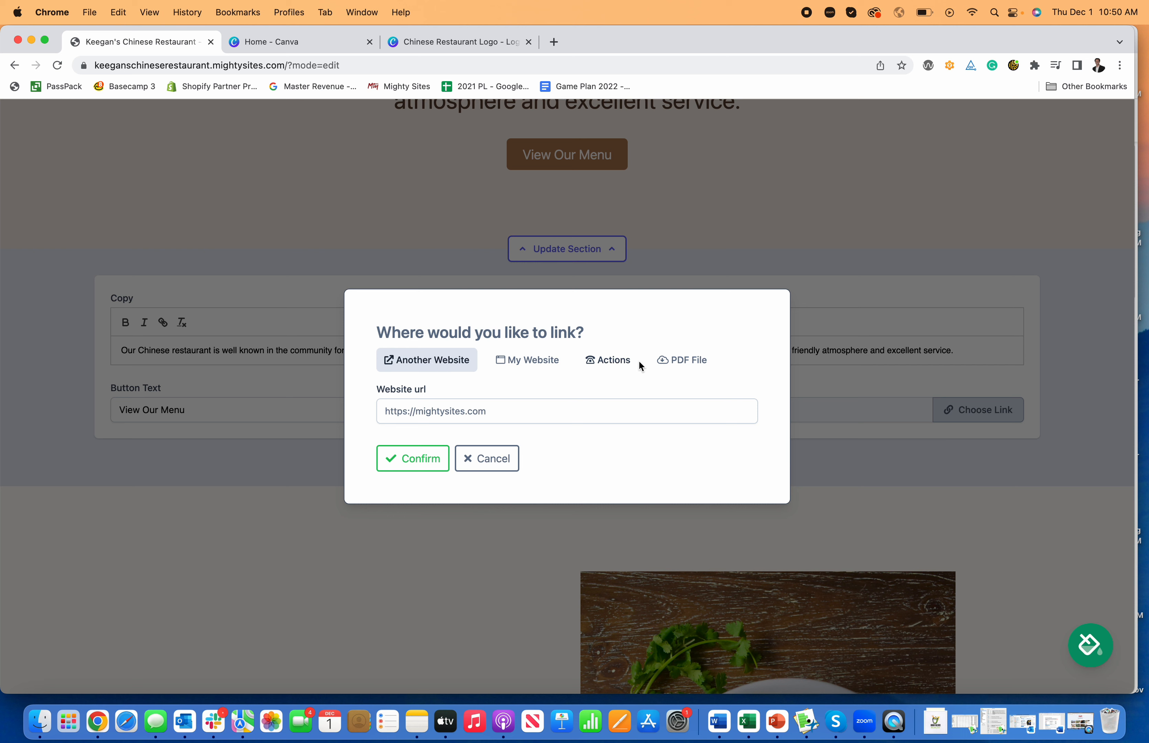
pyautogui.click(691, 363)
pyautogui.click(581, 406)
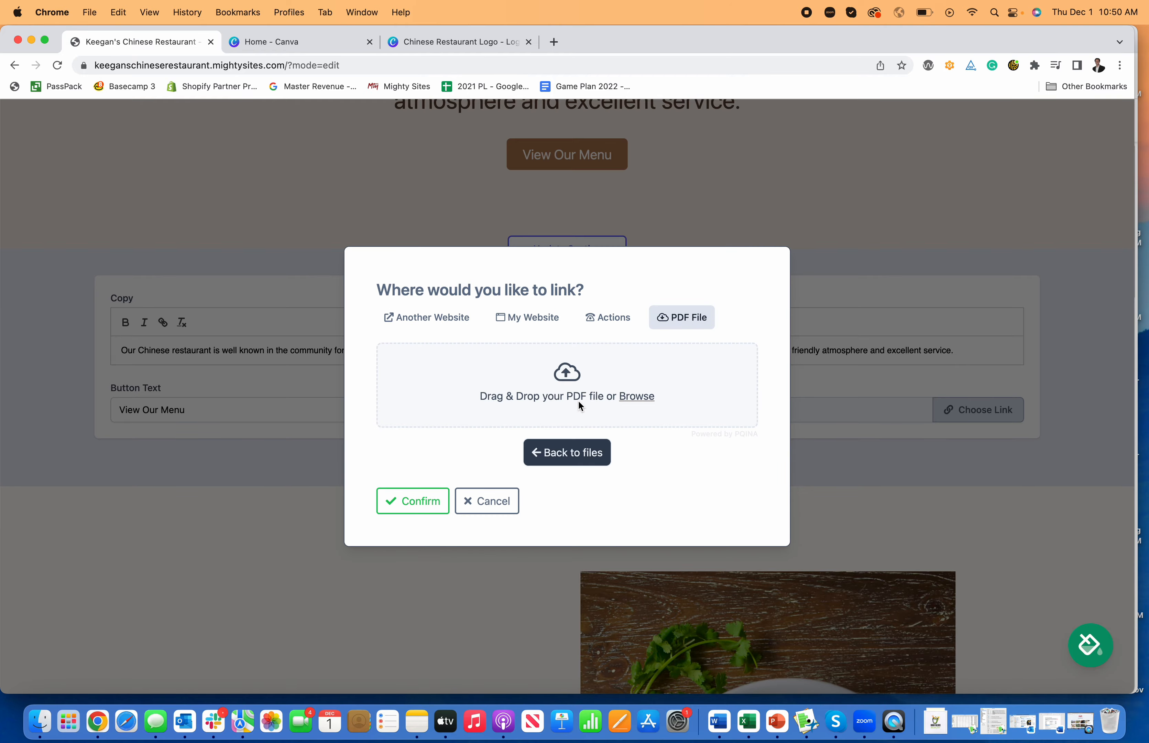
pyautogui.click(620, 398)
pyautogui.click(460, 358)
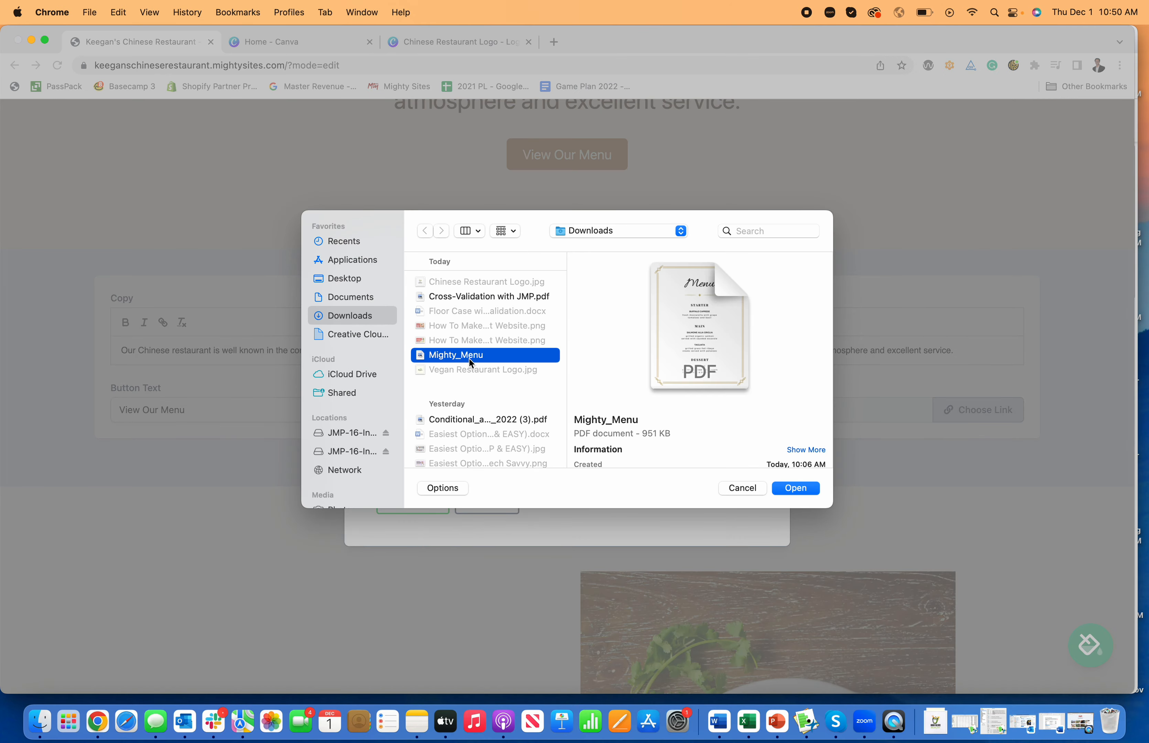
pyautogui.click(805, 492)
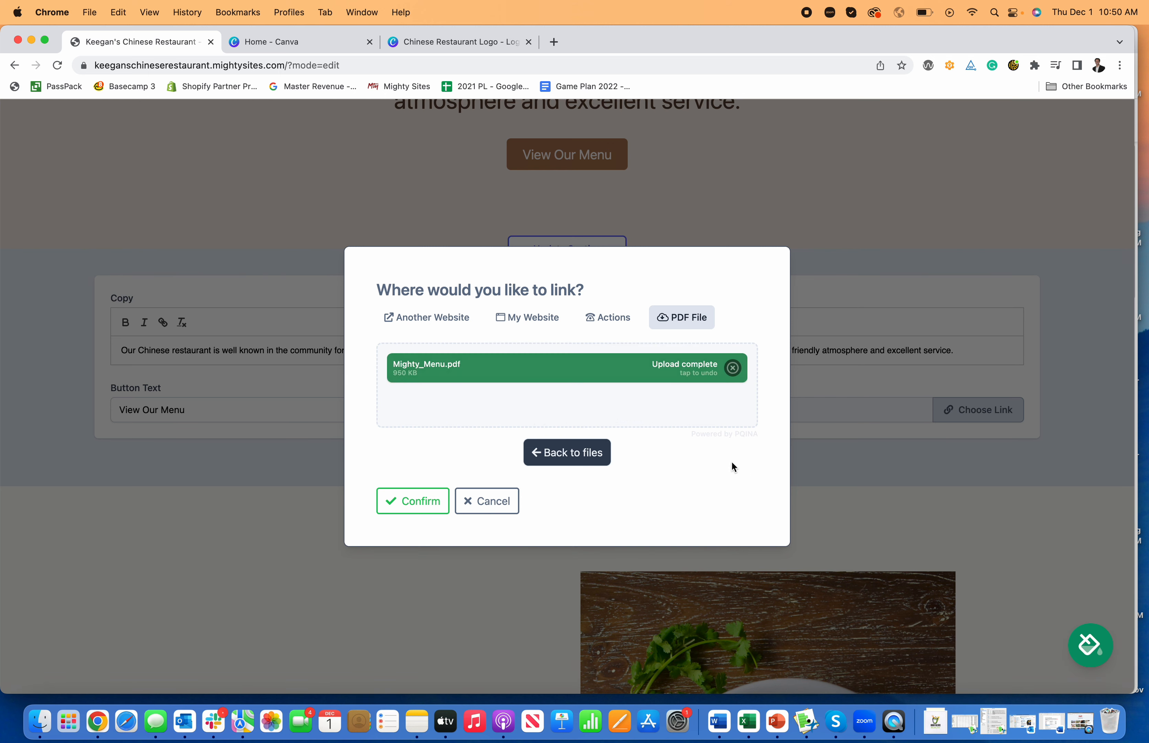
pyautogui.click(418, 479)
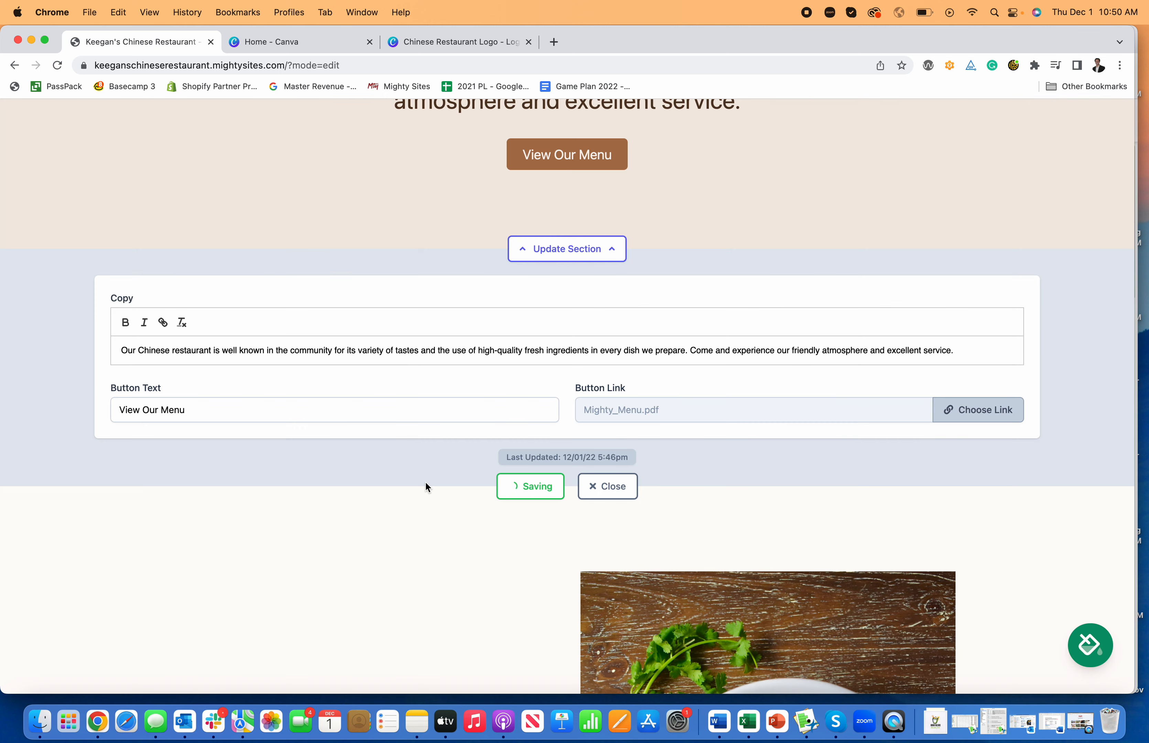
pyautogui.click(603, 486)
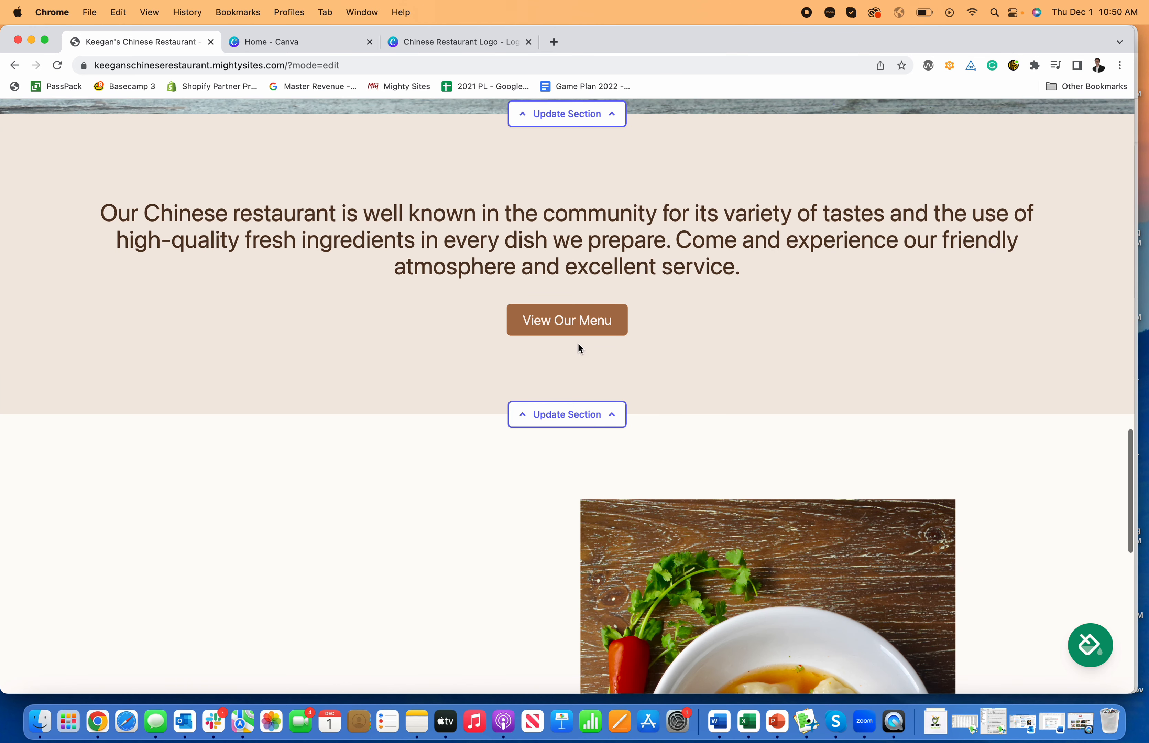
# Test the View Our Menu button, return to the site editor and look over the page down to About Us
pyautogui.click(579, 330)
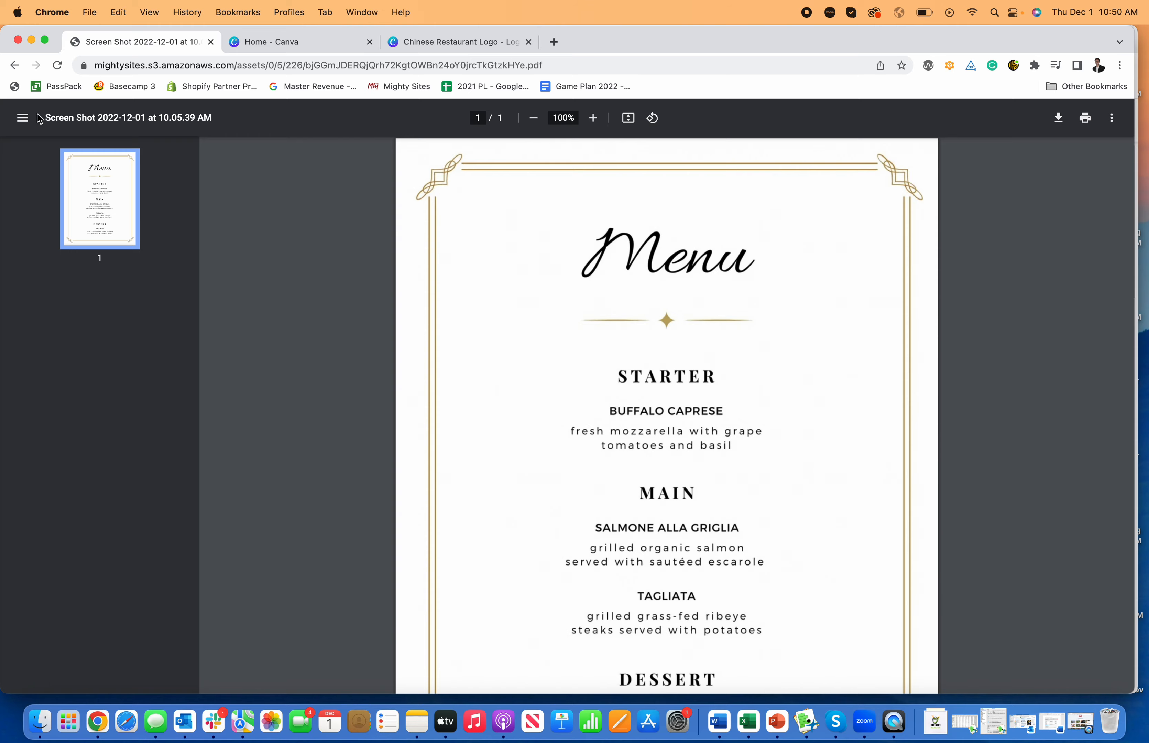
pyautogui.click(14, 65)
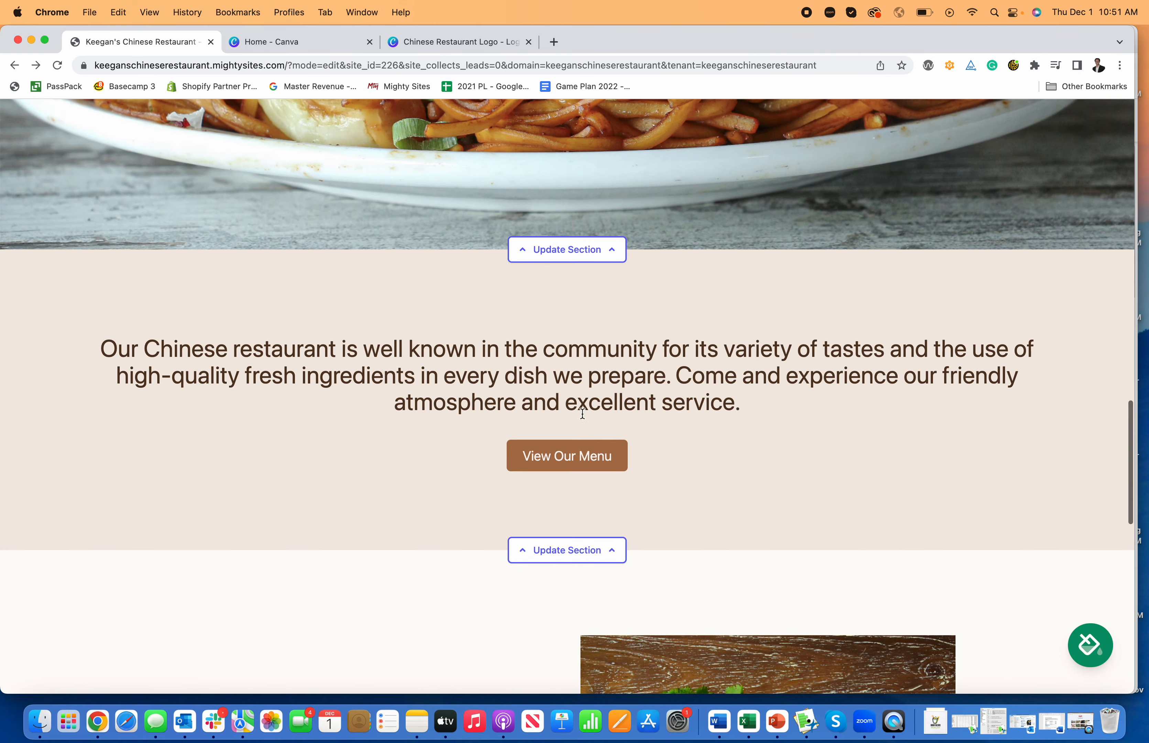
pyautogui.scroll(10, 583, 413)
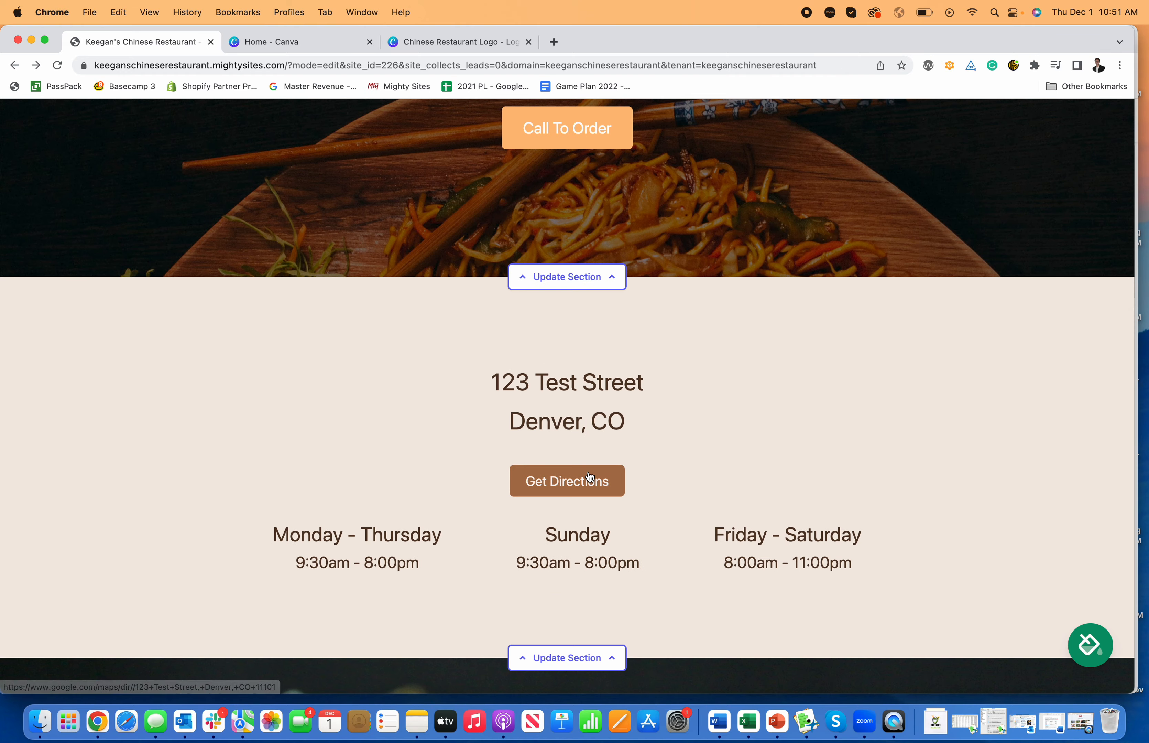
pyautogui.scroll(-10, 587, 463)
pyautogui.scroll(15, 587, 454)
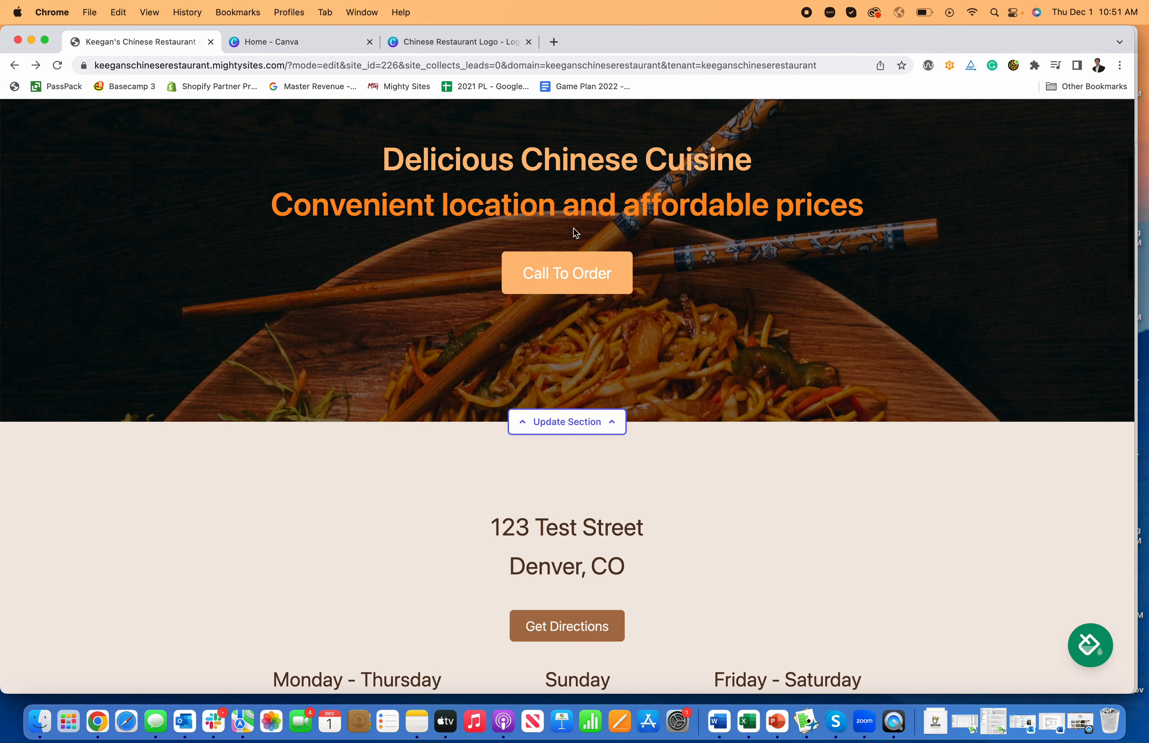
pyautogui.scroll(-15, 573, 283)
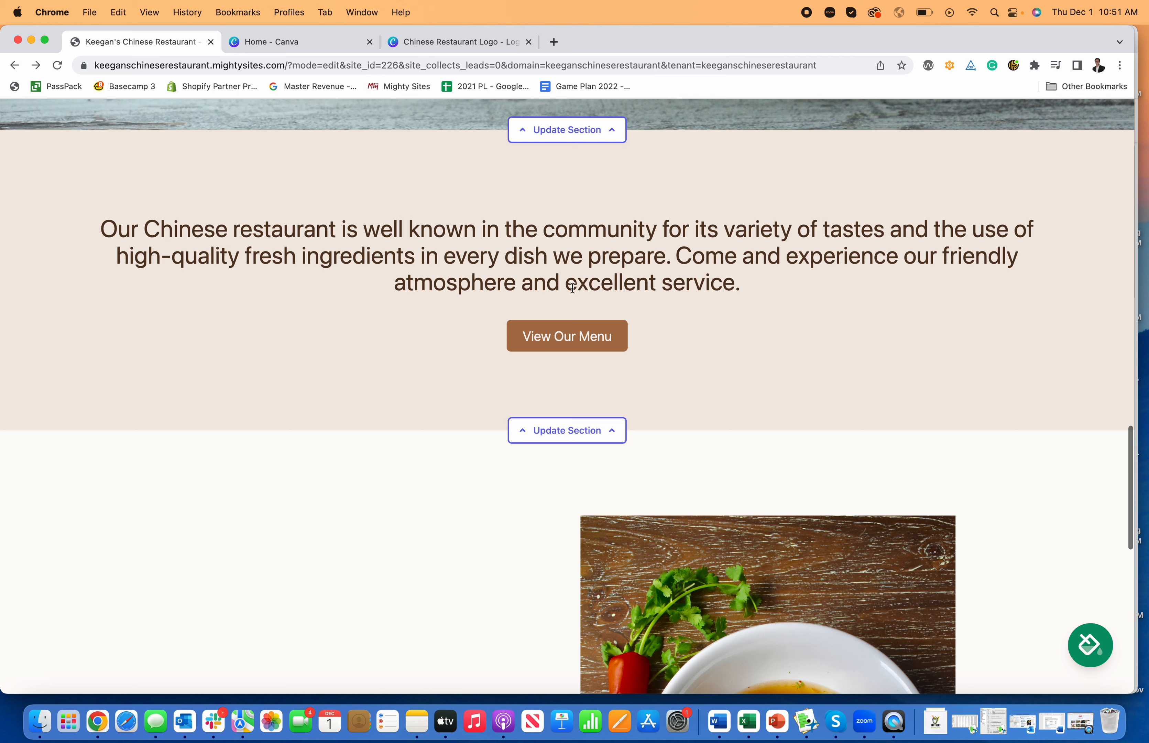
pyautogui.scroll(-10, 574, 314)
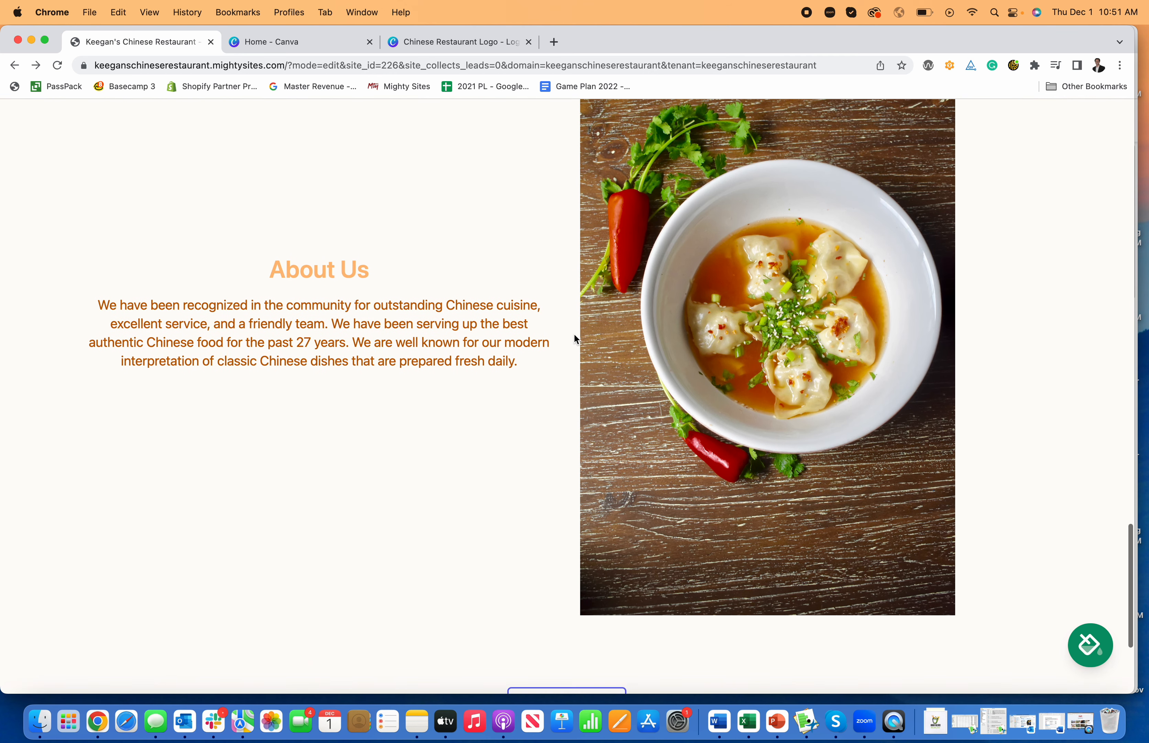
pyautogui.scroll(-4, 573, 333)
pyautogui.scroll(4, 572, 329)
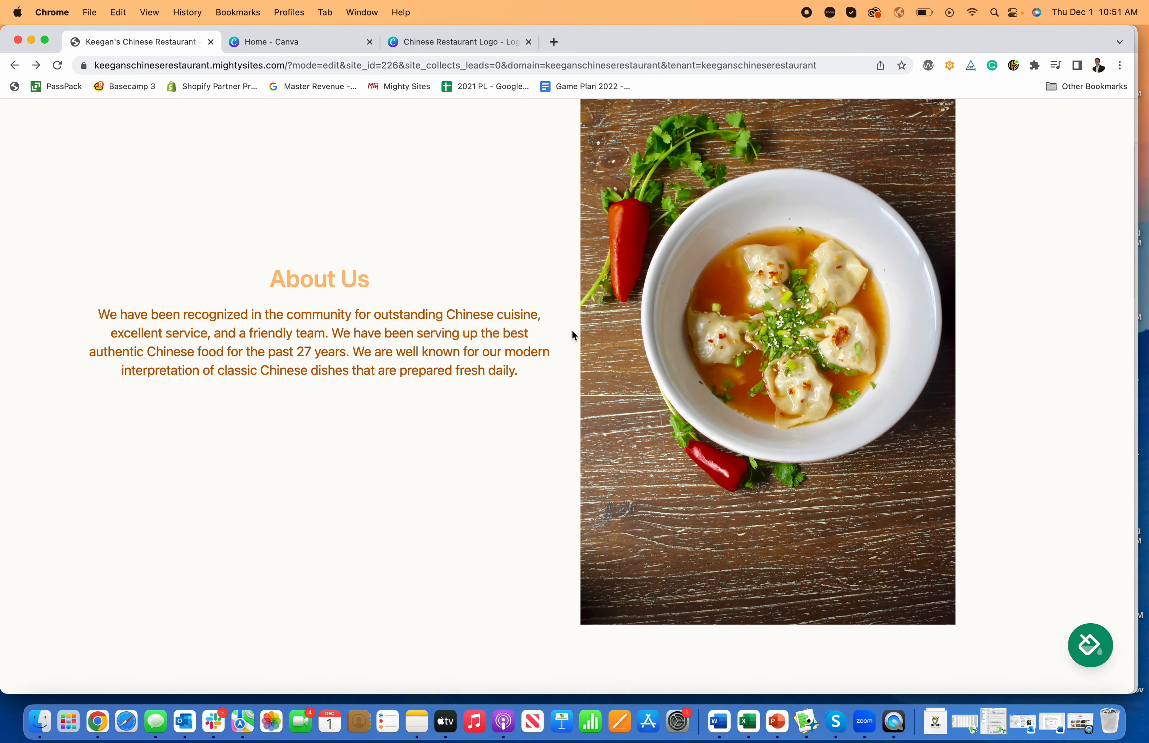
# Add the paragraph "This is a Chinese Restaurant Website Template." at the end of the About Us copy and save the section
pyautogui.scroll(-5, 573, 333)
pyautogui.click(574, 489)
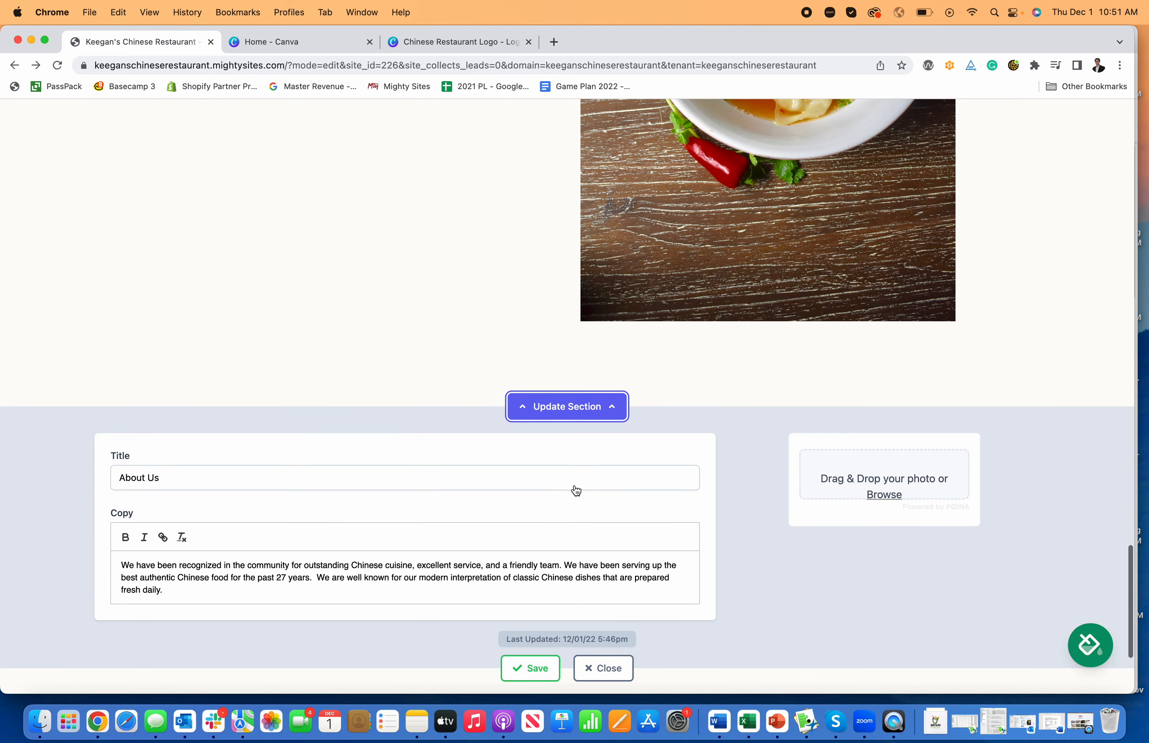
pyautogui.scroll(-3, 576, 490)
pyautogui.click(384, 437)
pyautogui.press('Return')
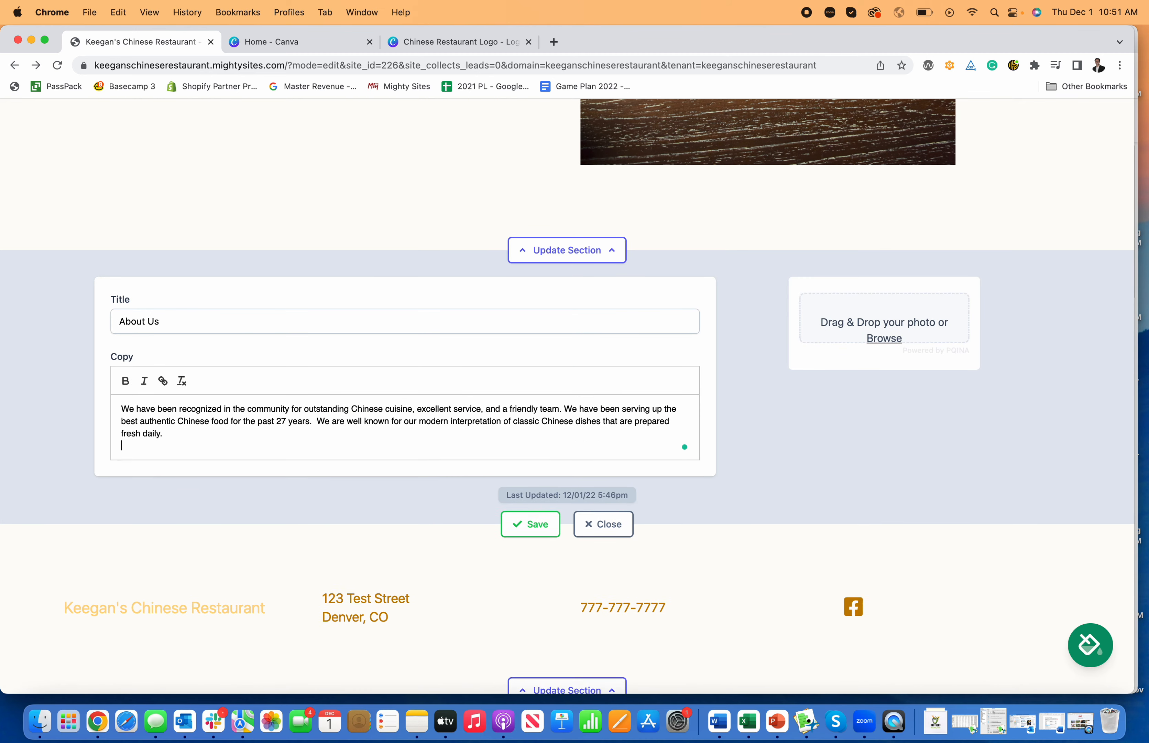
pyautogui.write('This is a Chinese Restaurant Website Template.')
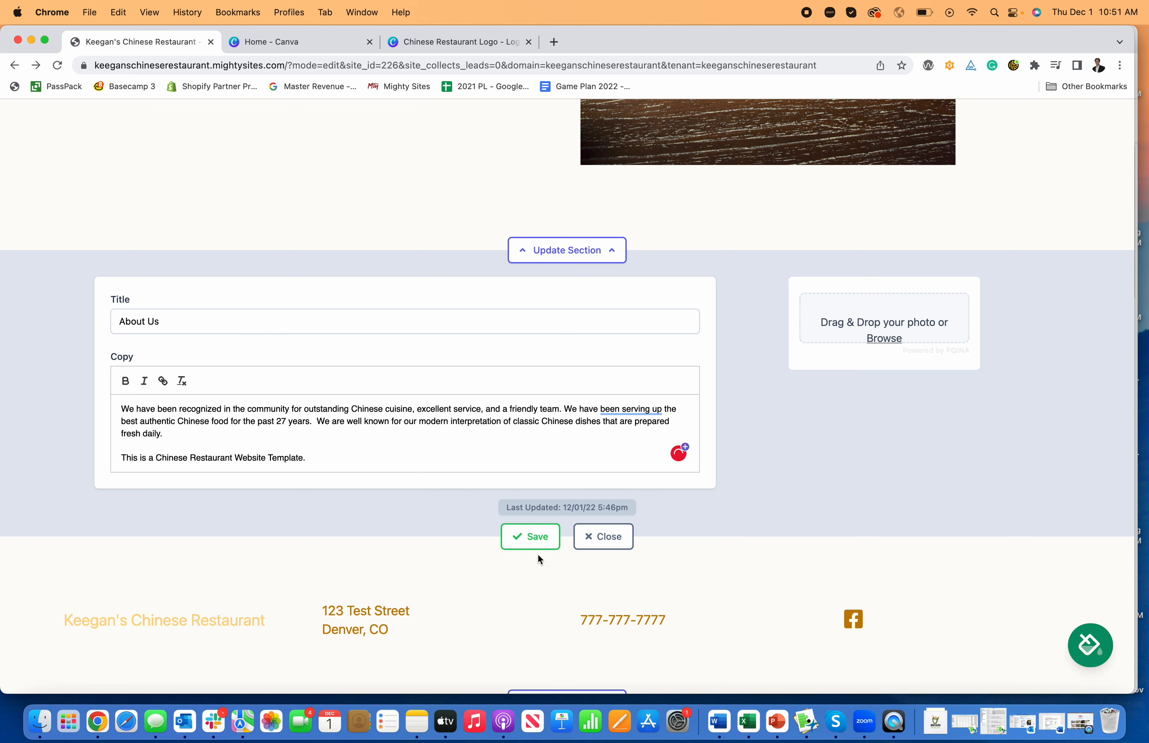
pyautogui.click(531, 537)
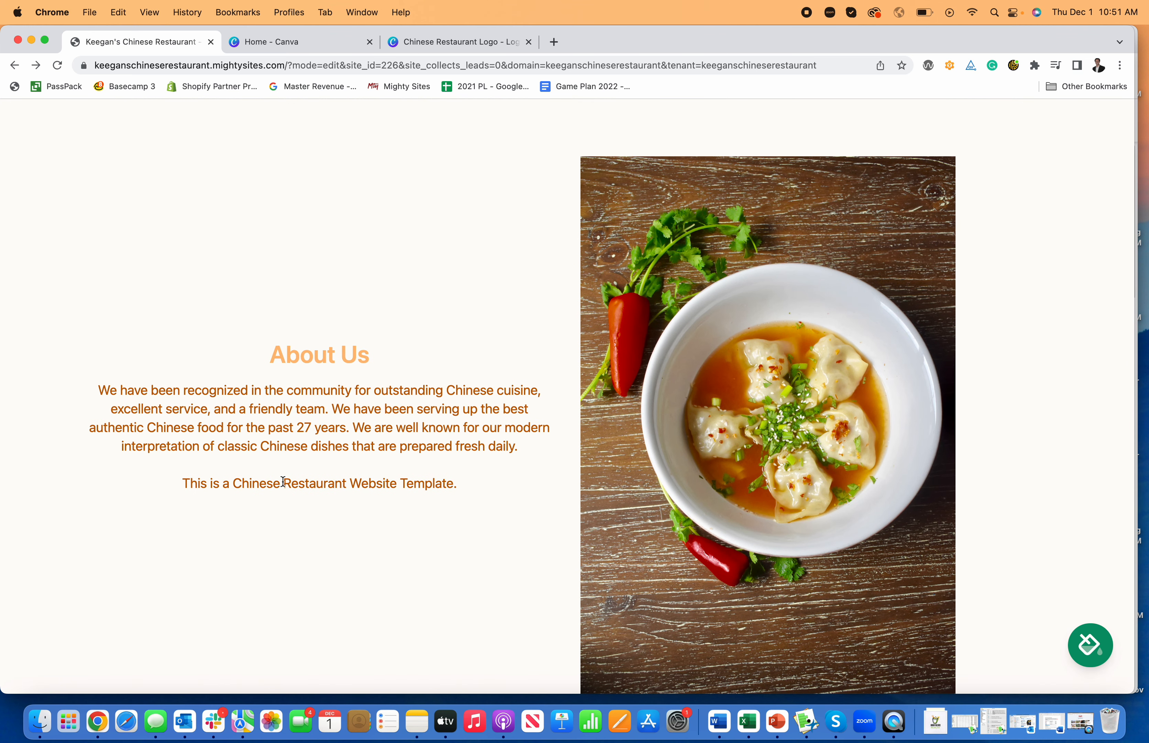
# Review the updated page up to its header and stop editing the site
pyautogui.scroll(-7, 455, 423)
pyautogui.scroll(5, 455, 423)
pyautogui.scroll(20, 455, 442)
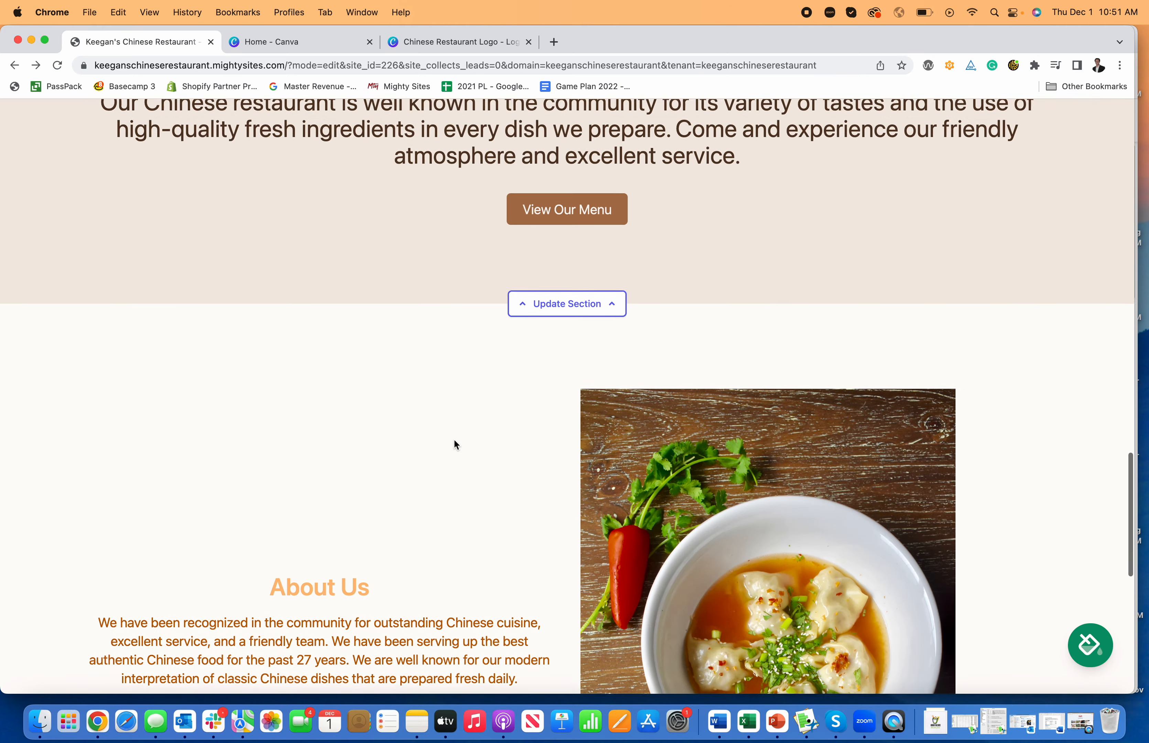
pyautogui.scroll(6, 454, 443)
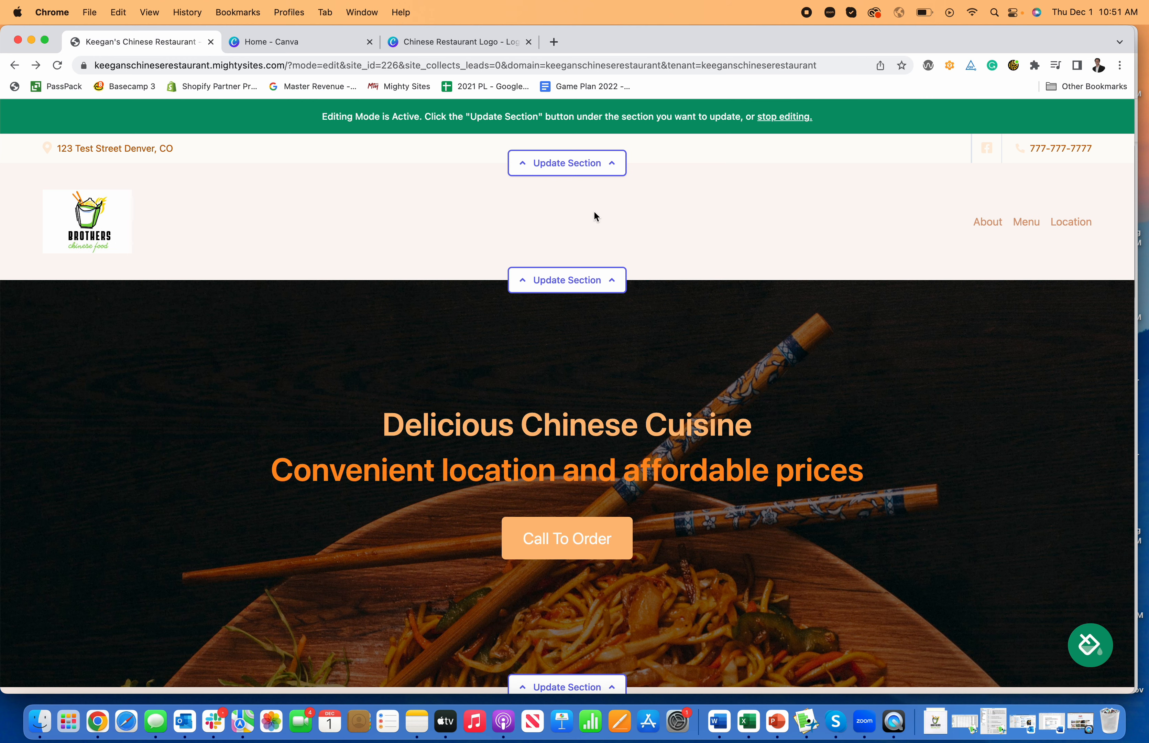
pyautogui.click(770, 121)
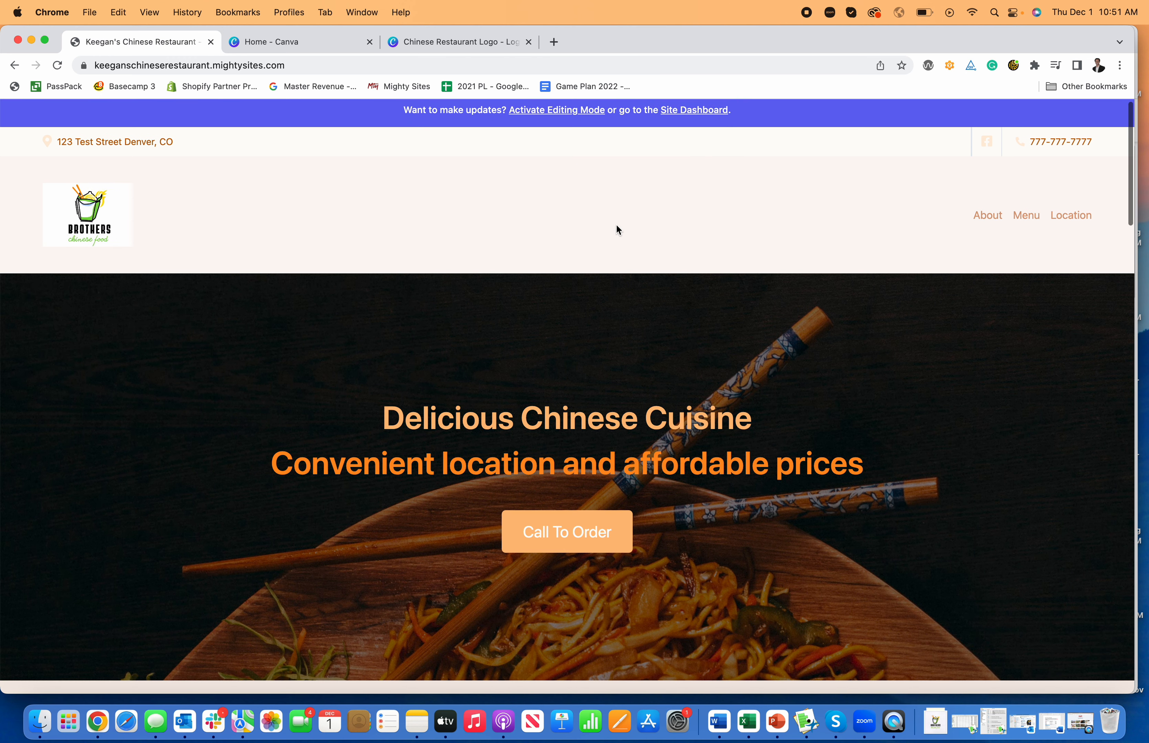
# Go to the site dashboard, view the page for connecting a custom domain and return to the dashboard
pyautogui.click(683, 117)
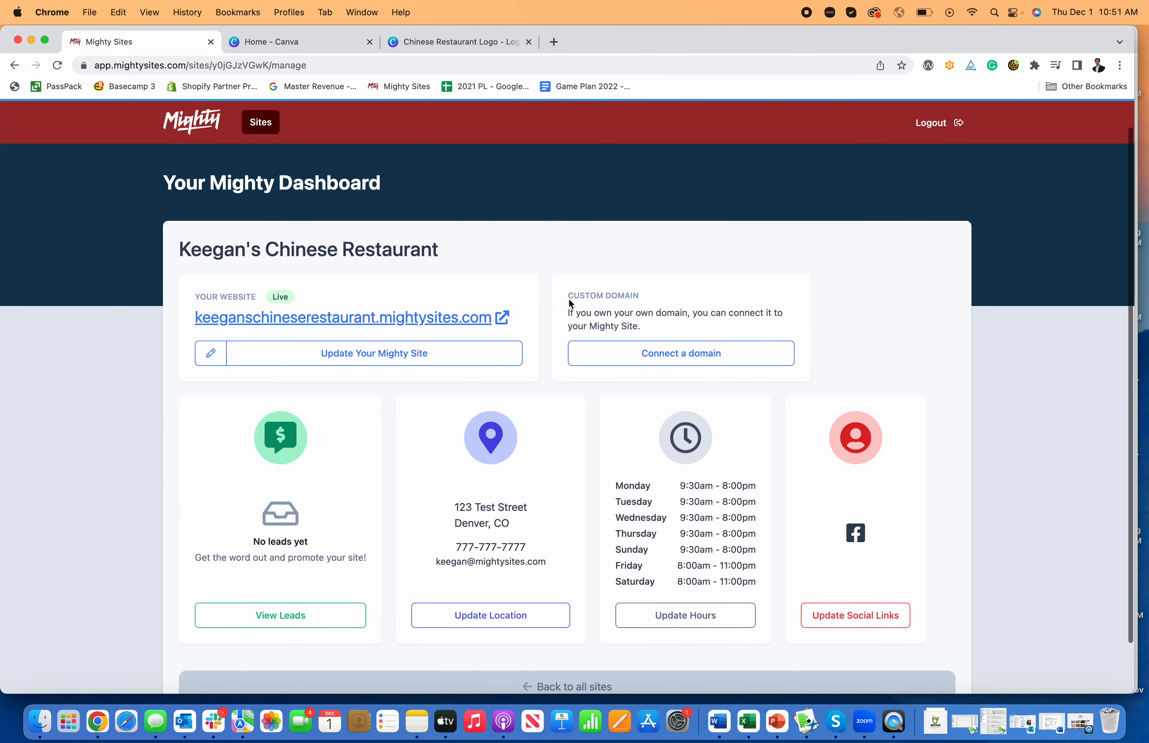
pyautogui.click(673, 344)
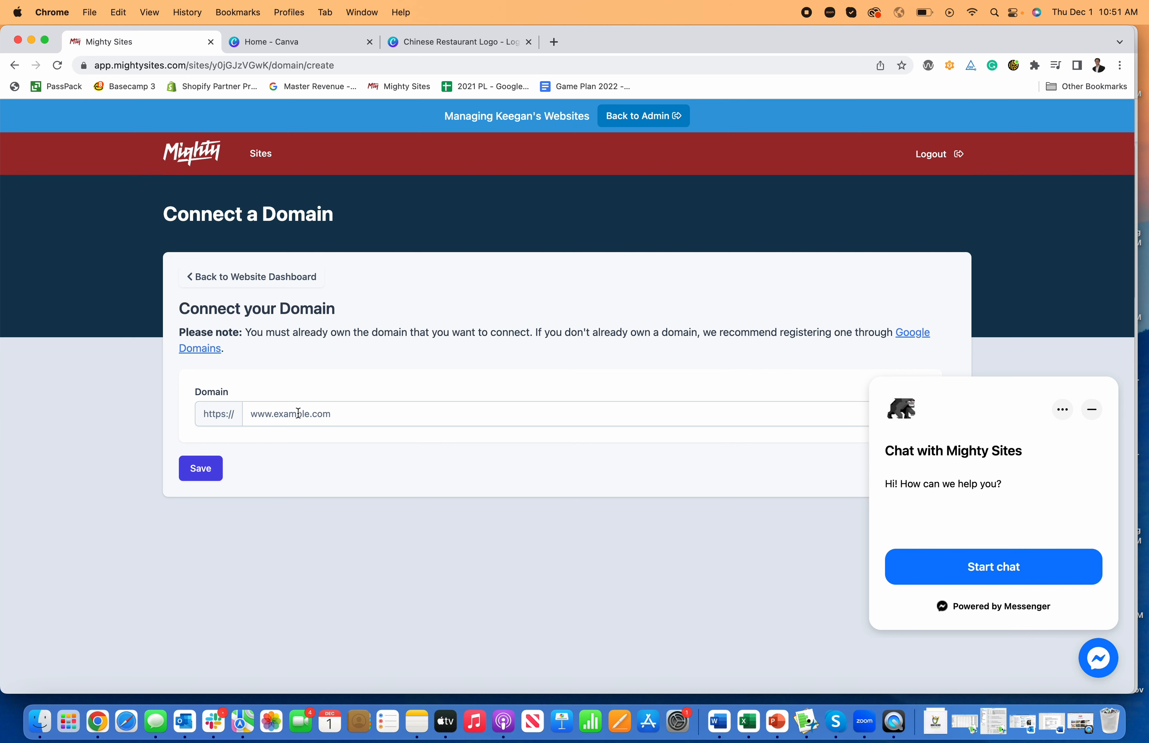
pyautogui.click(295, 281)
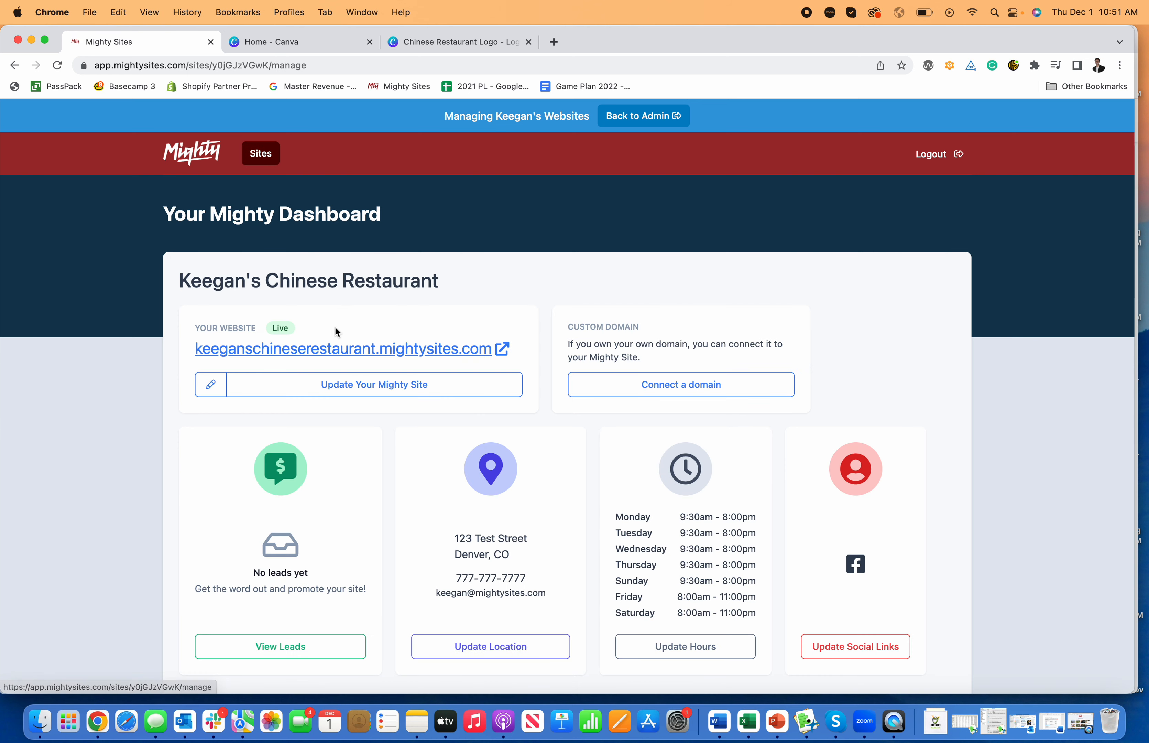
# Reopen the website in editing mode from the dashboard and look over its finished sections
pyautogui.click(351, 381)
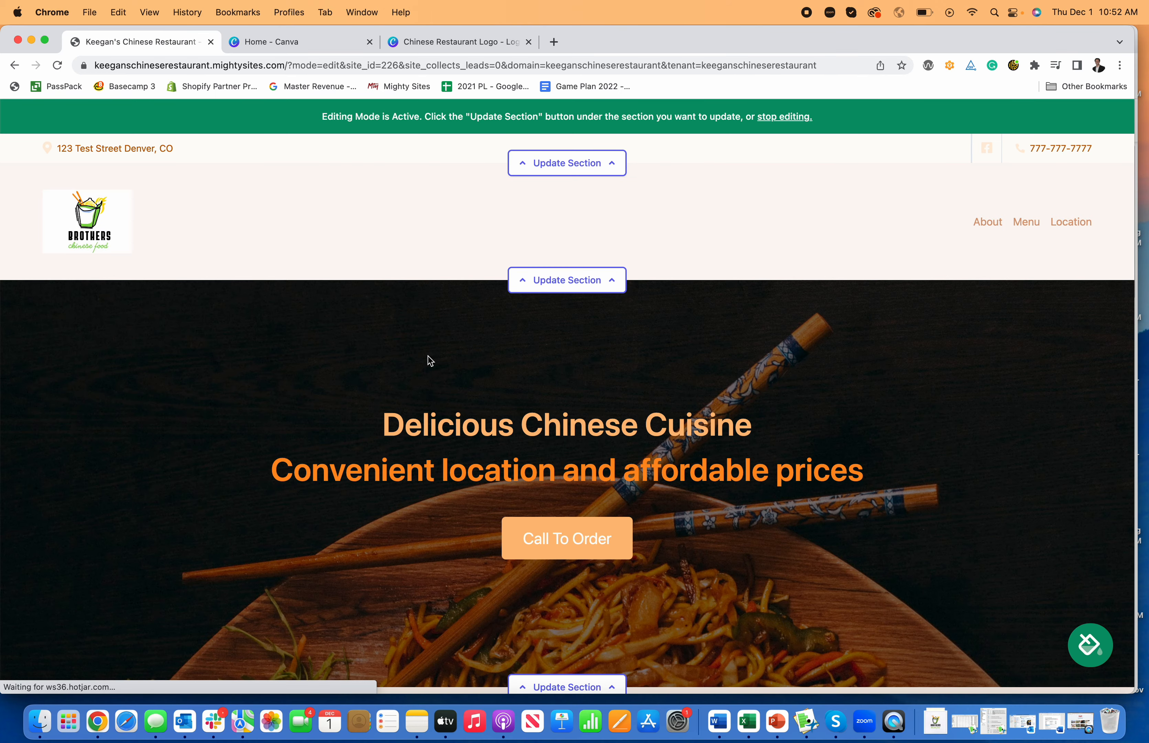
pyautogui.scroll(-3, 480, 350)
pyautogui.scroll(-15, 480, 349)
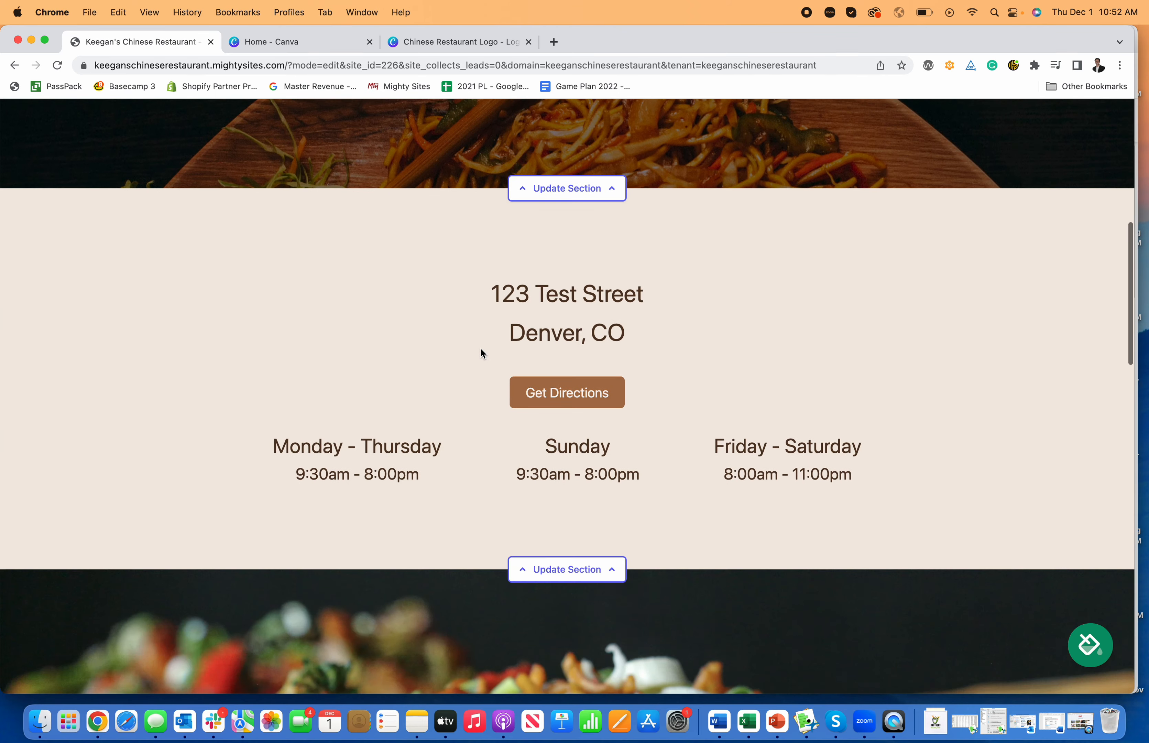
pyautogui.scroll(-15, 484, 350)
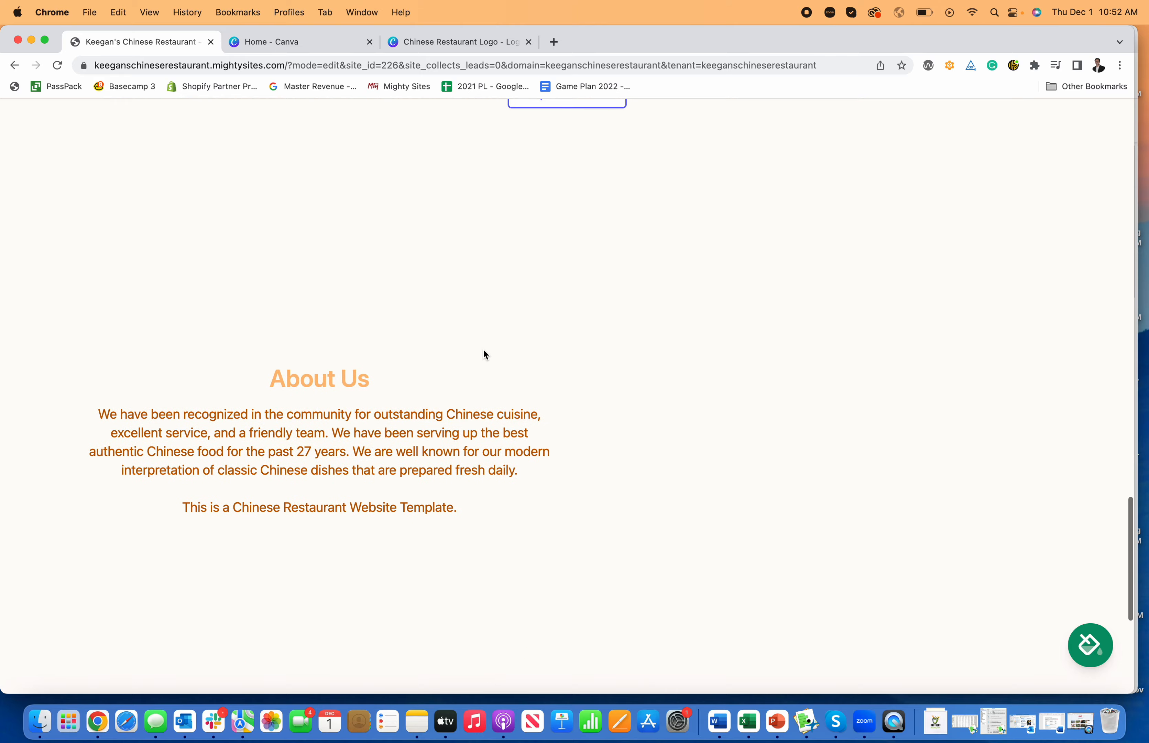
pyautogui.scroll(20, 483, 349)
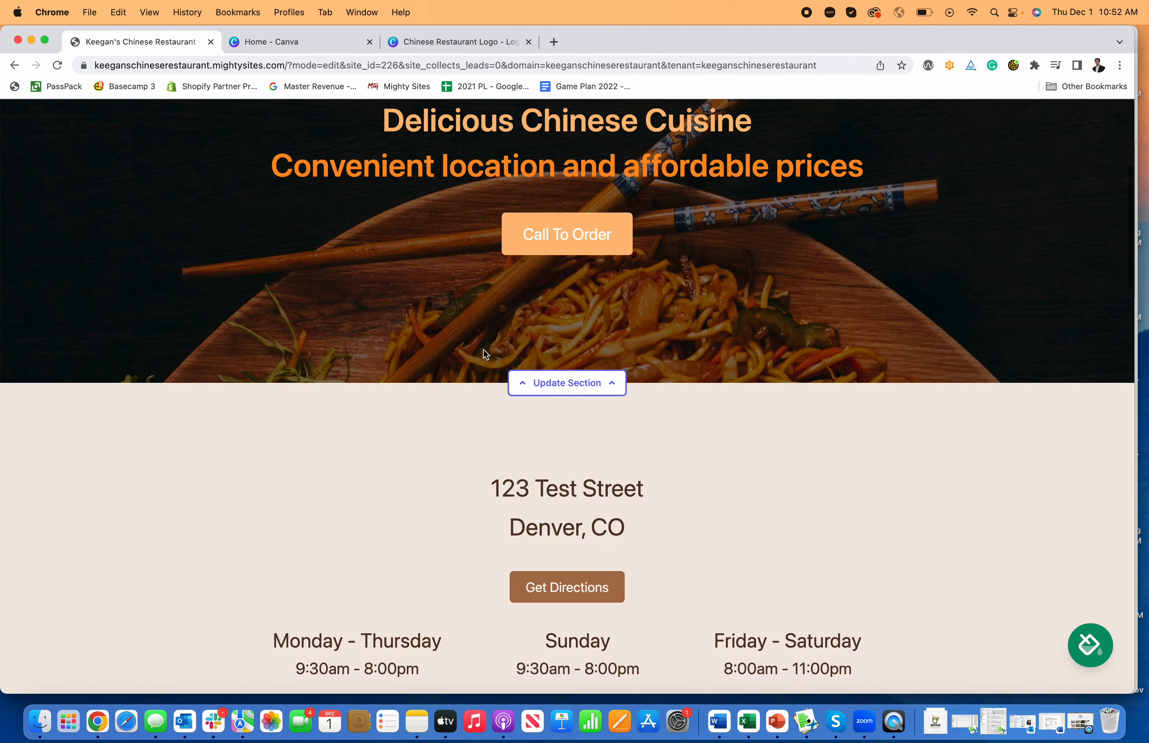